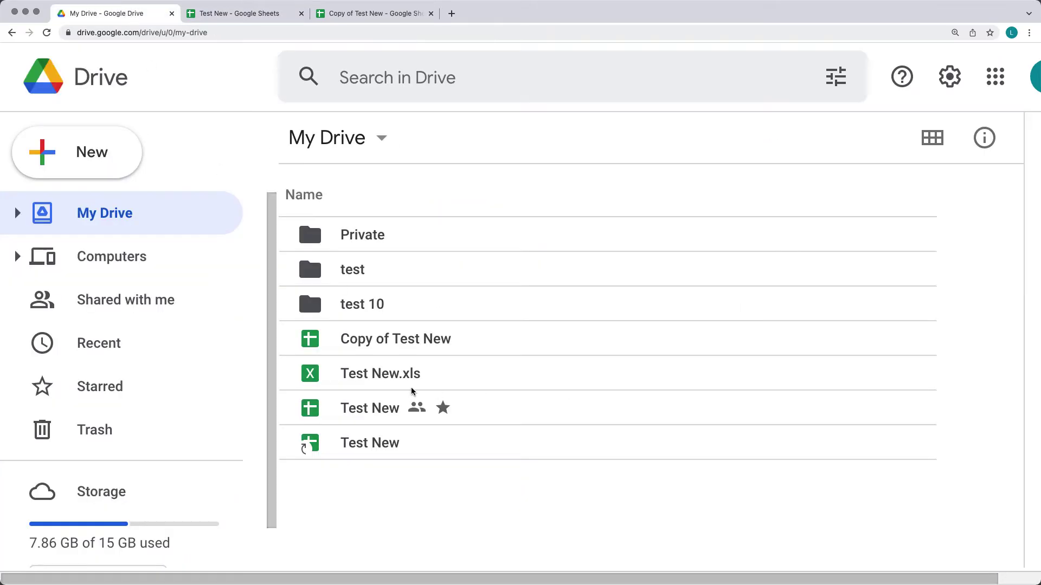
Step: Open the Test New spreadsheet and check which folders and files are listed in My Drive
{"action": "double_click", "coordinate": [388, 372]}
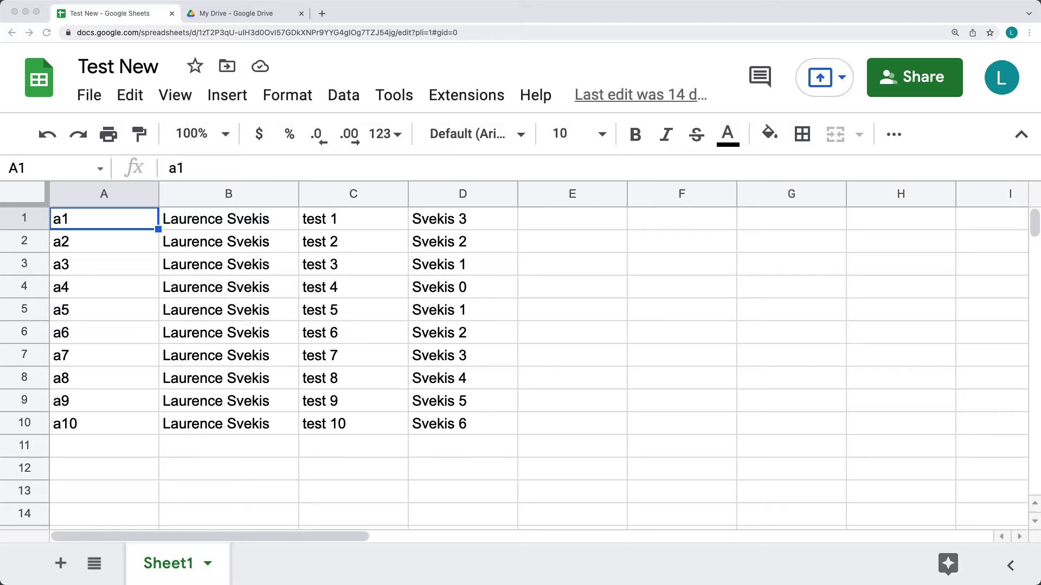
{"action": "left_click", "coordinate": [230, 15]}
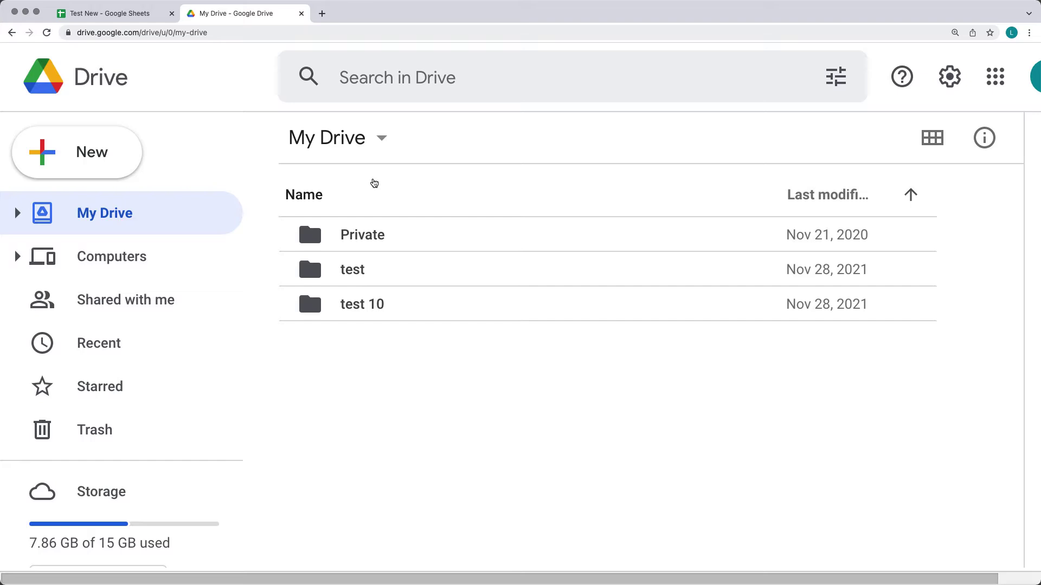
{"action": "left_click", "coordinate": [104, 15]}
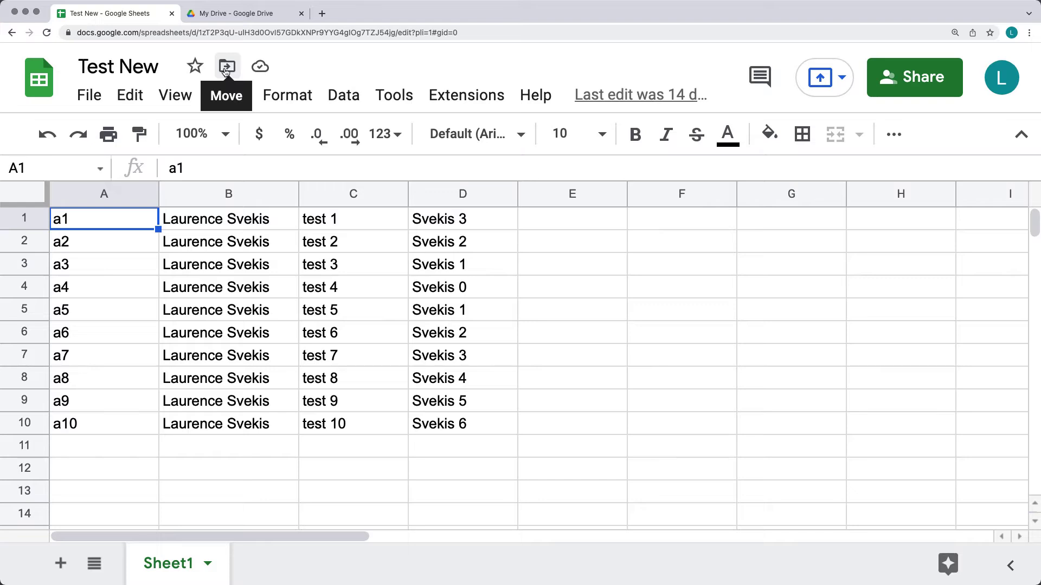
Step: Check the Test New spreadsheet's location in its document details and find that folder in My Drive
{"action": "left_click", "coordinate": [88, 102]}
{"action": "scroll", "coordinate": [221, 309], "scroll_direction": "down", "scroll_amount": 3}
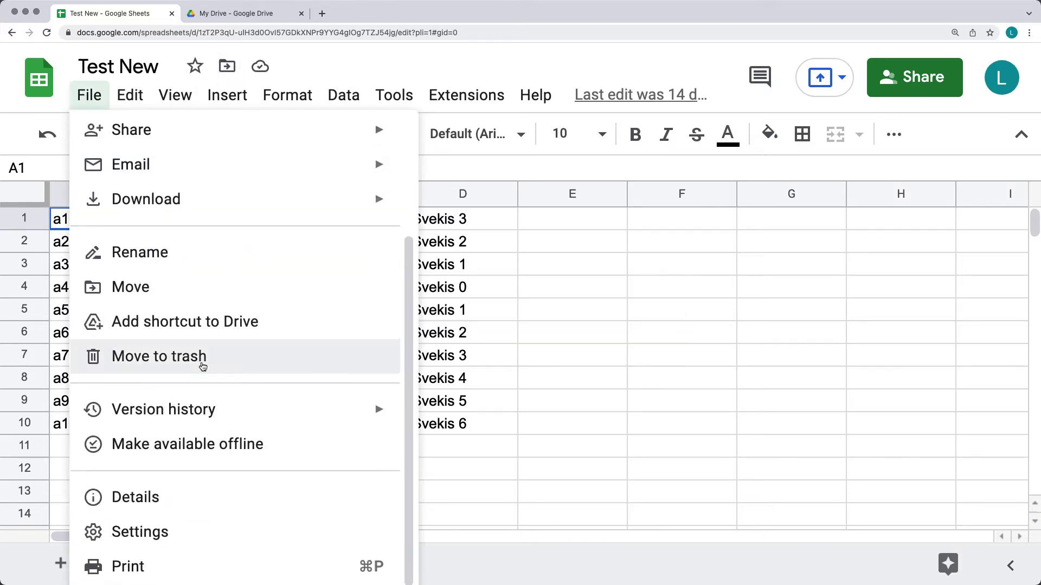
{"action": "left_click", "coordinate": [166, 503]}
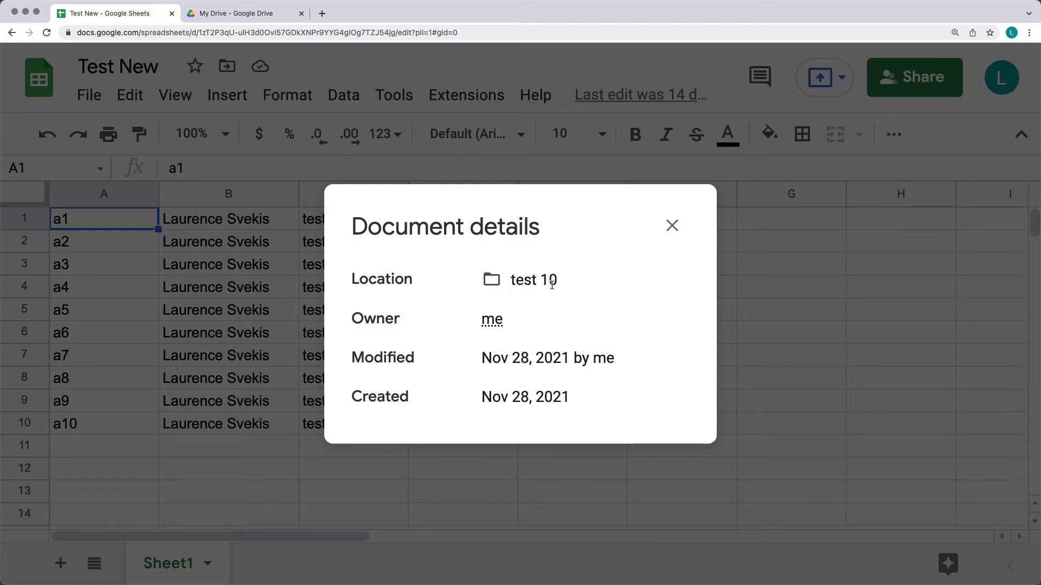
{"action": "left_click", "coordinate": [256, 15]}
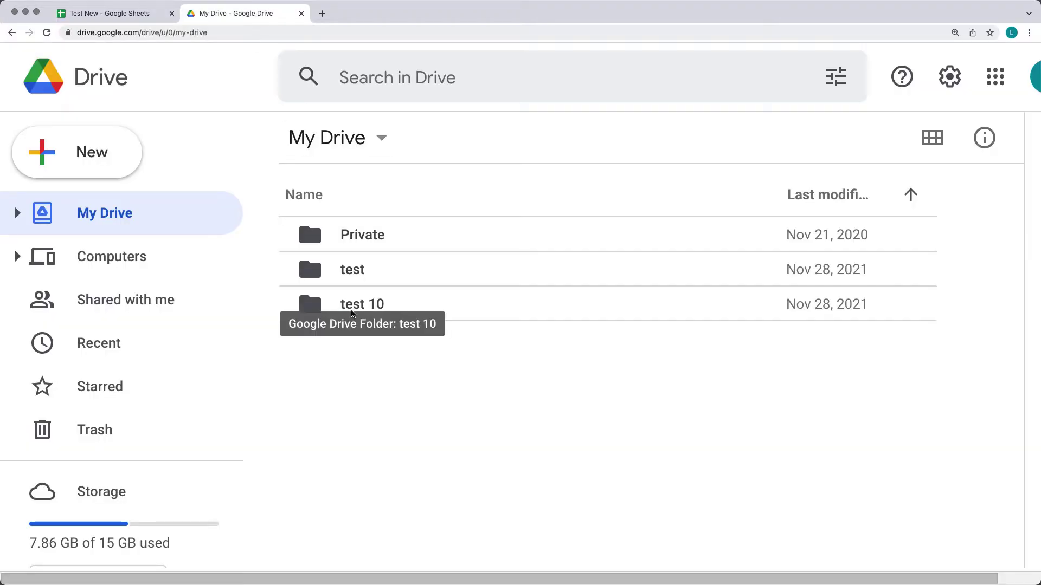
{"action": "left_click", "coordinate": [108, 13]}
{"action": "left_click", "coordinate": [674, 226]}
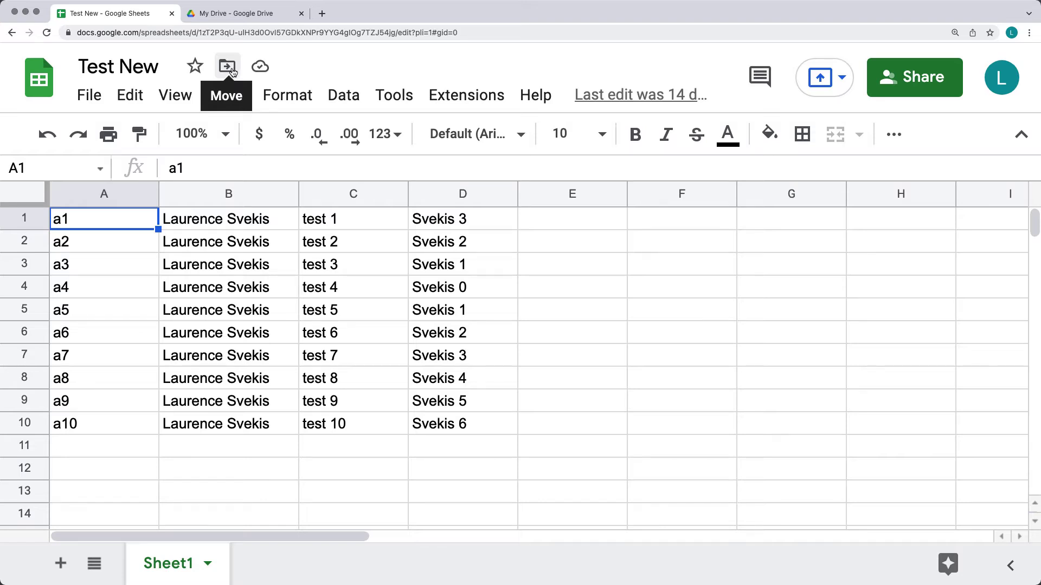
Step: Move the Test New spreadsheet from the test 10 folder to My Drive and check the Drive file list
{"action": "left_click", "coordinate": [228, 66]}
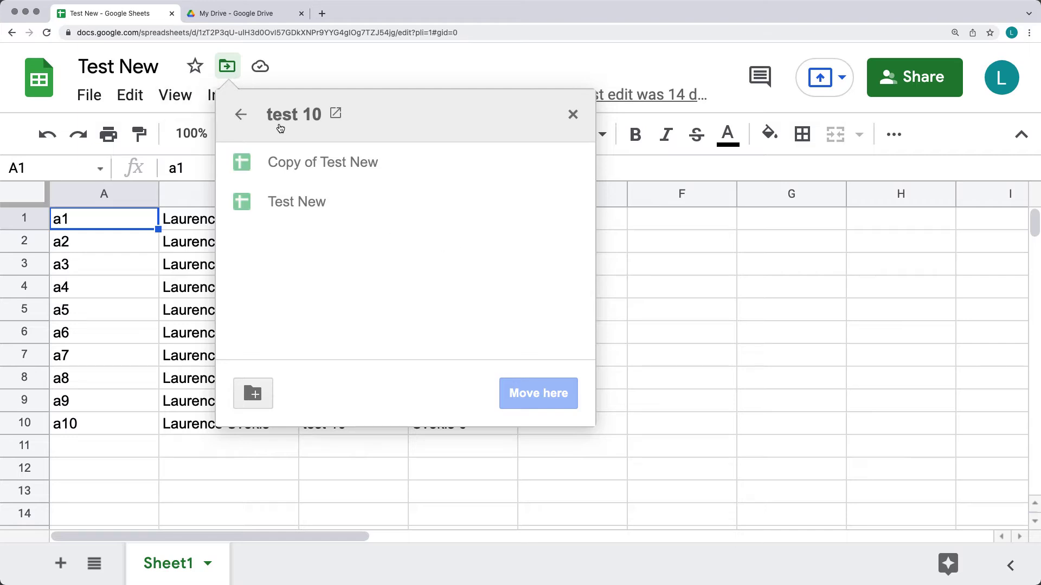
{"action": "left_click", "coordinate": [242, 117]}
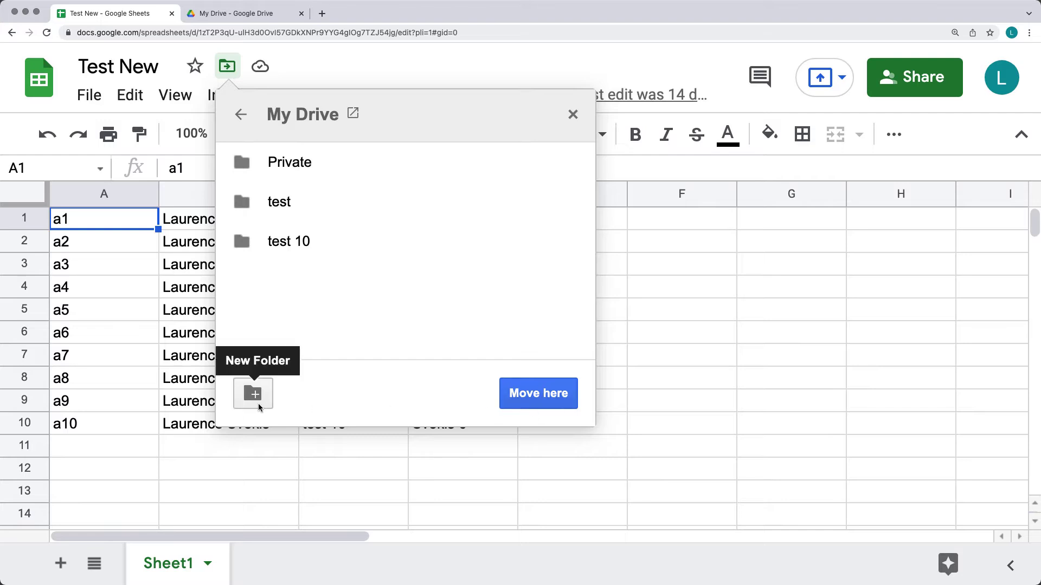
{"action": "left_click", "coordinate": [532, 401]}
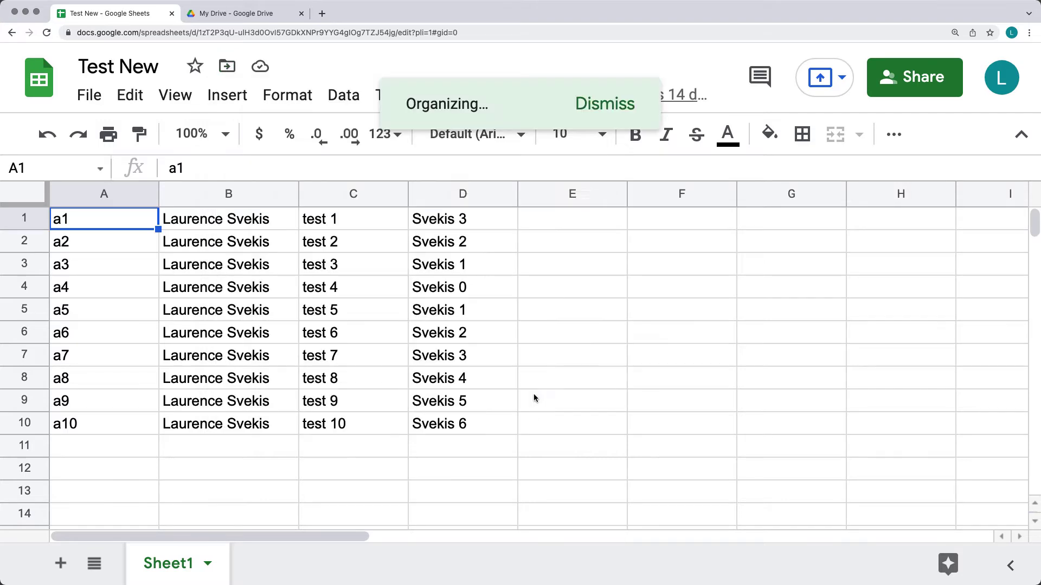
{"action": "left_click", "coordinate": [533, 399]}
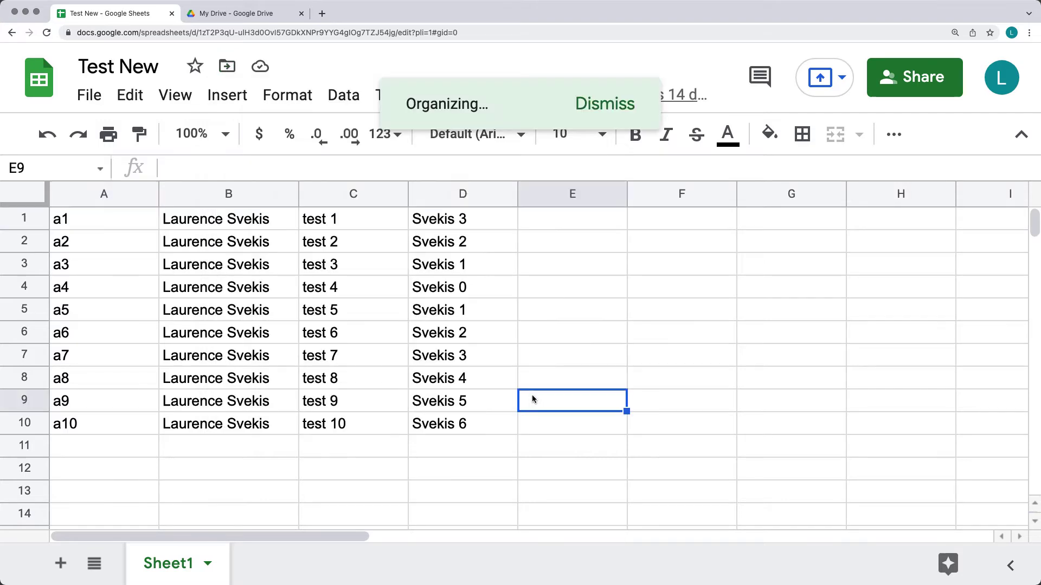
{"action": "left_click", "coordinate": [234, 17]}
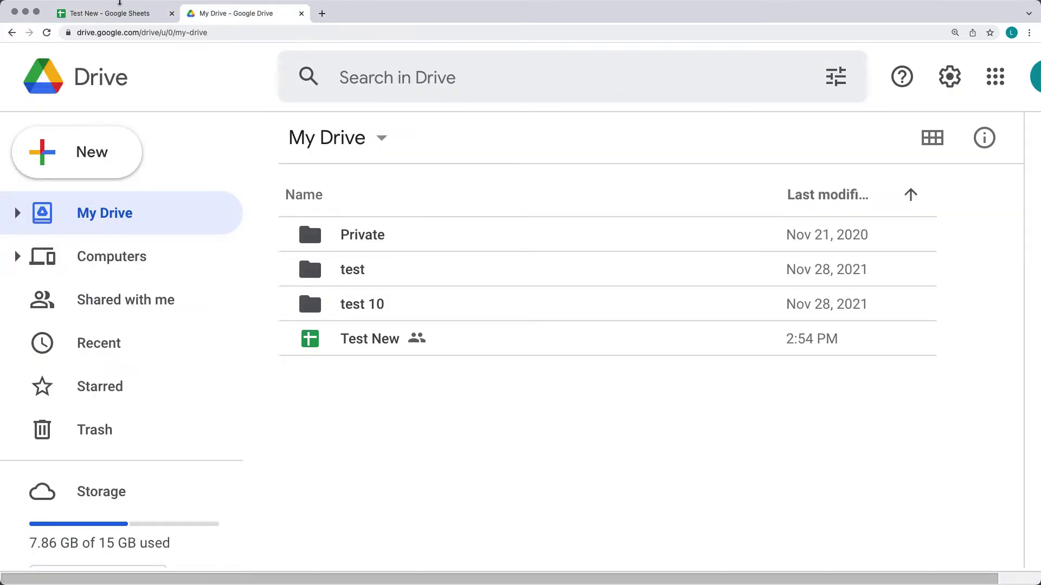
Step: View the list of starred items in Drive and return to My Drive
{"action": "left_click", "coordinate": [363, 345]}
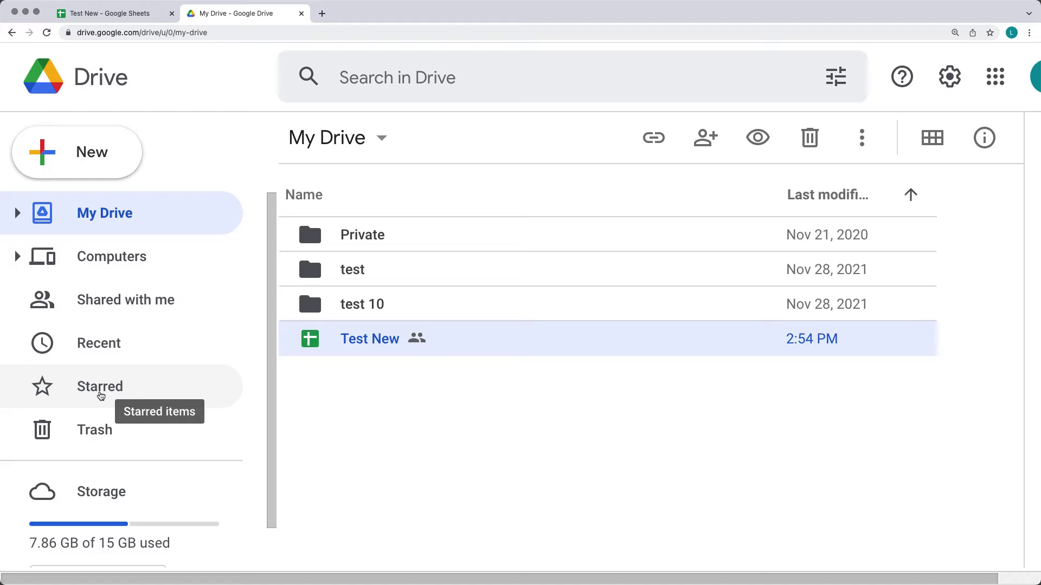
{"action": "left_click", "coordinate": [100, 396]}
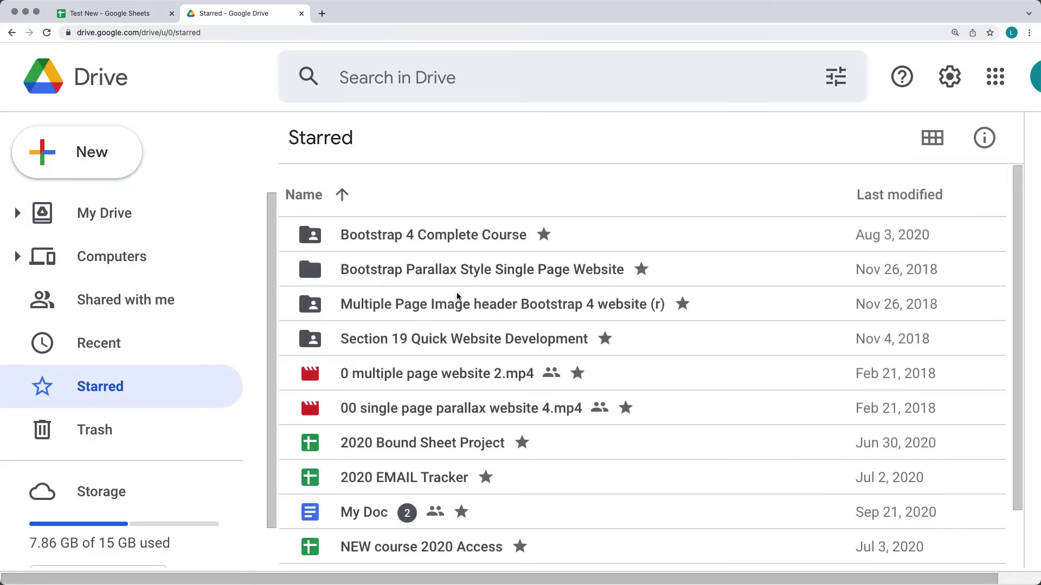
{"action": "left_click", "coordinate": [12, 33]}
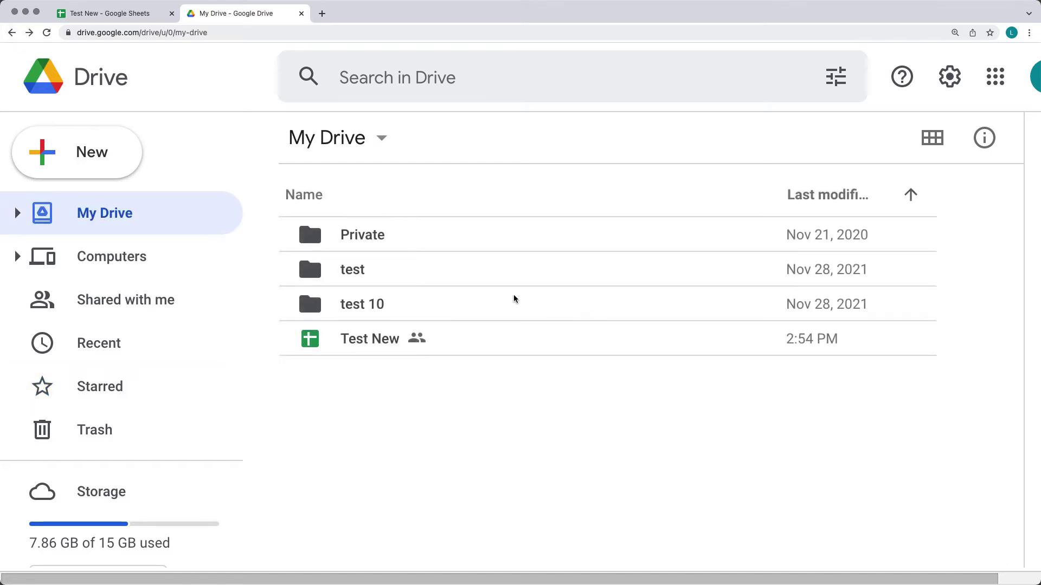
Step: Add the Test New file to Starred in My Drive, and switch to its Sheets tab to star it there
{"action": "left_click", "coordinate": [364, 344]}
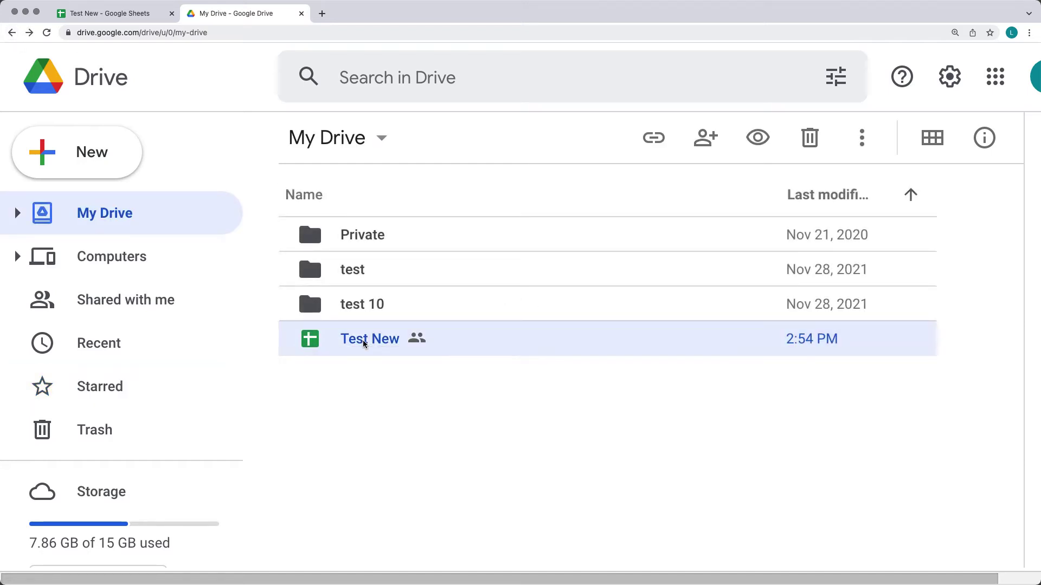
{"action": "right_click", "coordinate": [354, 343]}
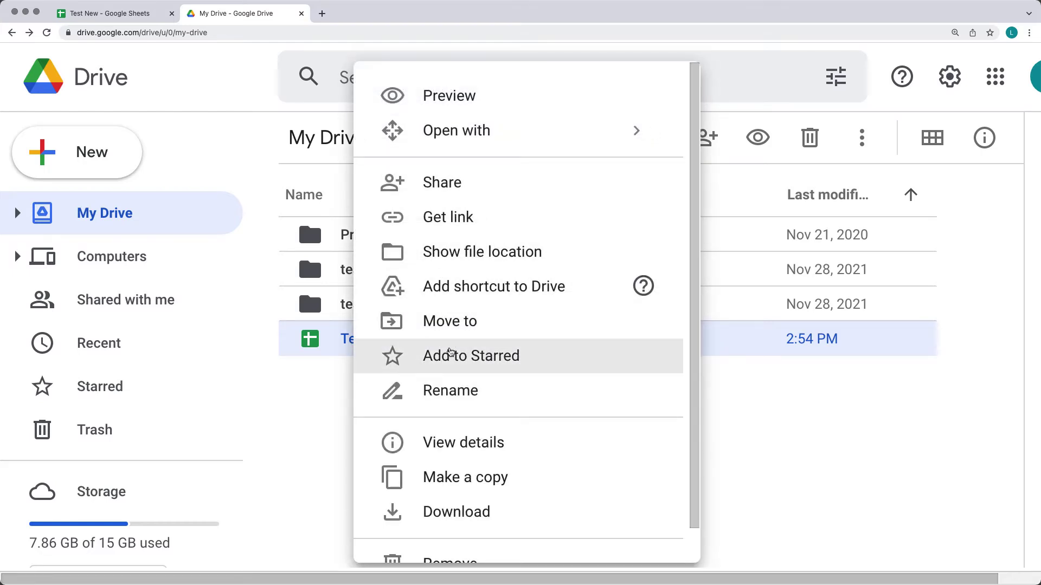
{"action": "left_click", "coordinate": [434, 357]}
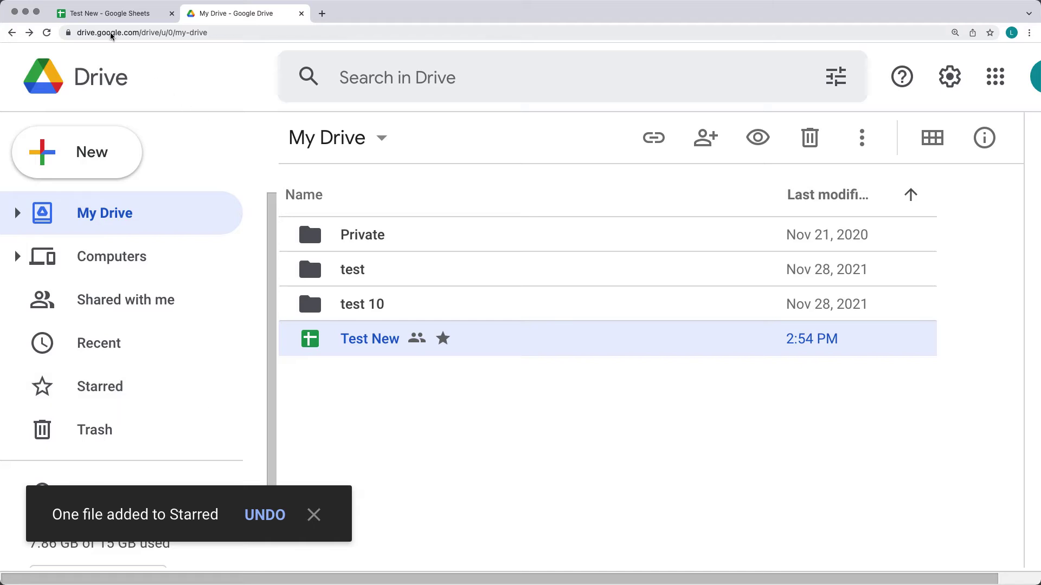
{"action": "left_click", "coordinate": [116, 13]}
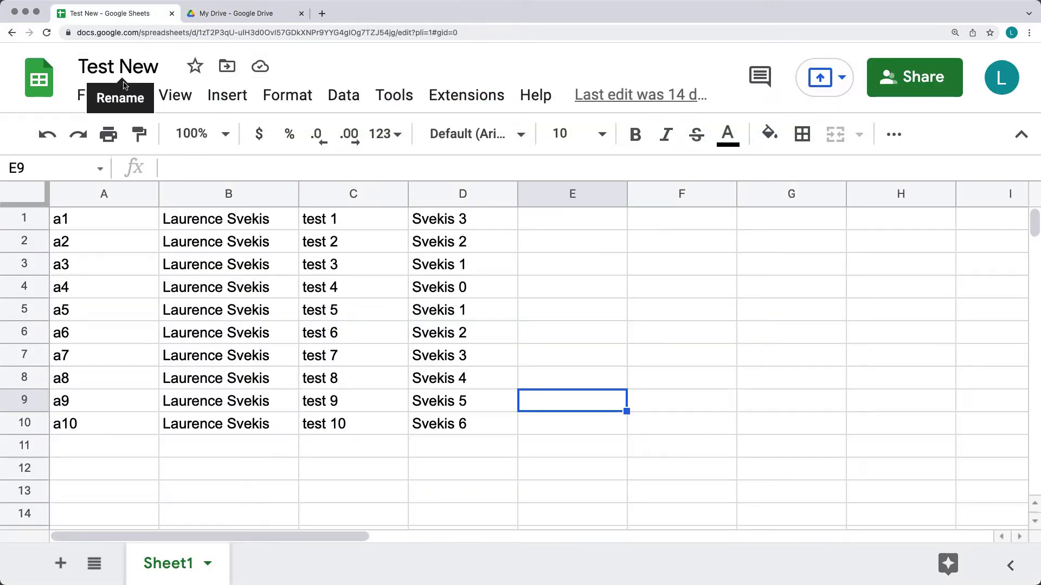
{"action": "left_click", "coordinate": [195, 67]}
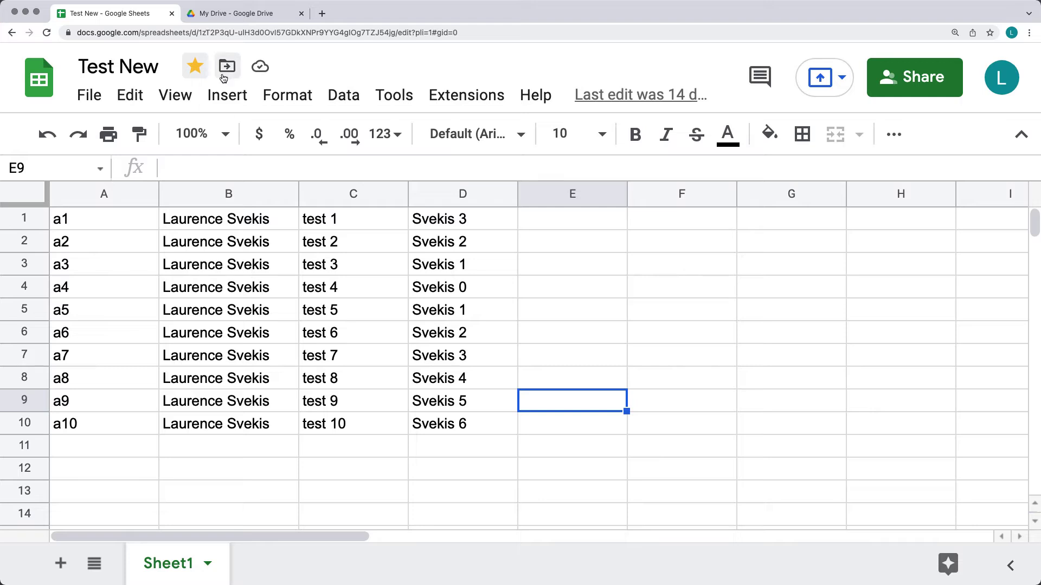
Step: Switch to My Drive, close the Test New spreadsheet tab and reopen the spreadsheet from the file list
{"action": "left_click", "coordinate": [236, 14]}
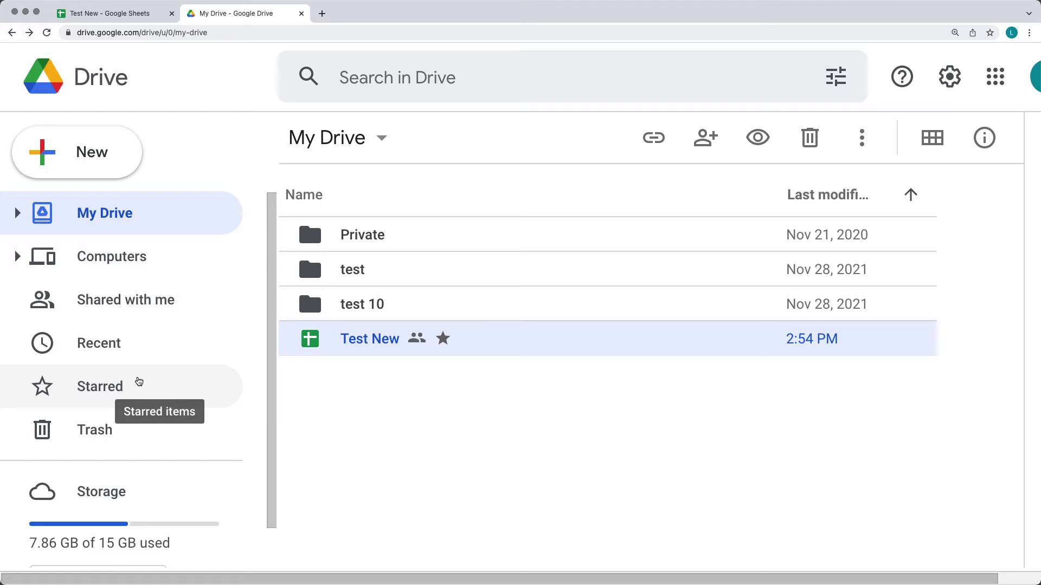
{"action": "left_click", "coordinate": [432, 418]}
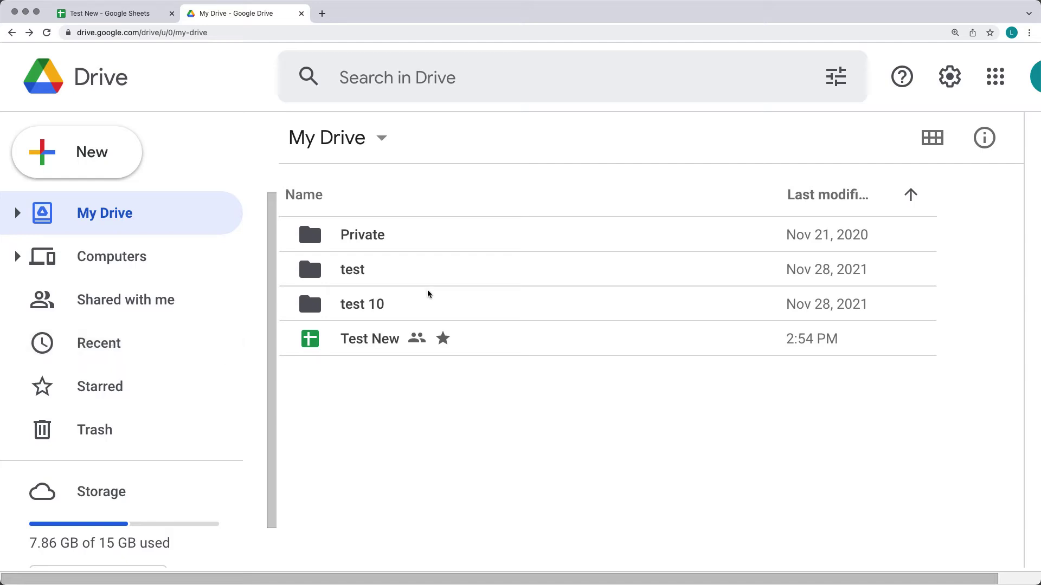
{"action": "left_click", "coordinate": [172, 13]}
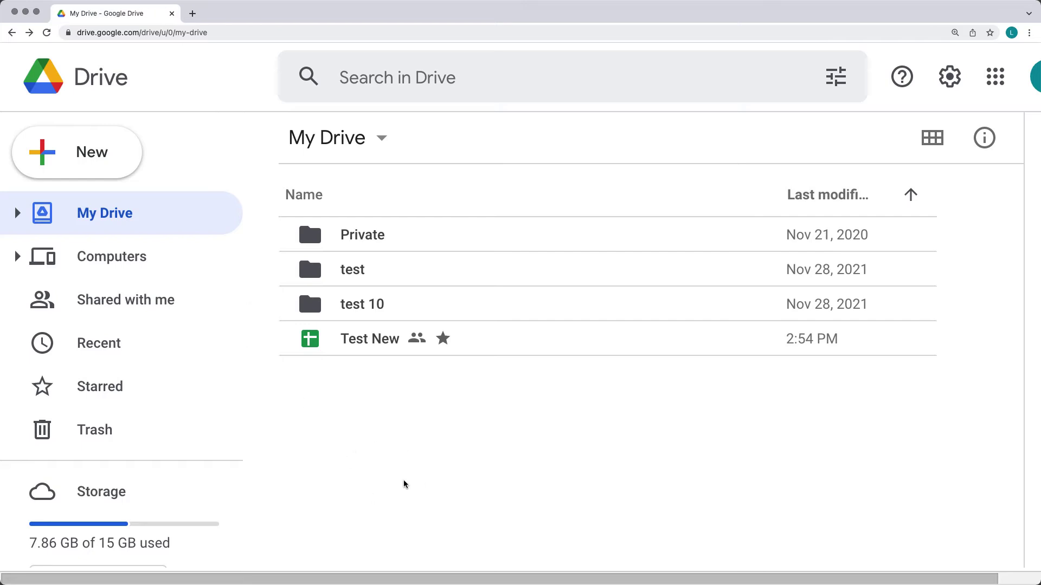
{"action": "double_click", "coordinate": [358, 340]}
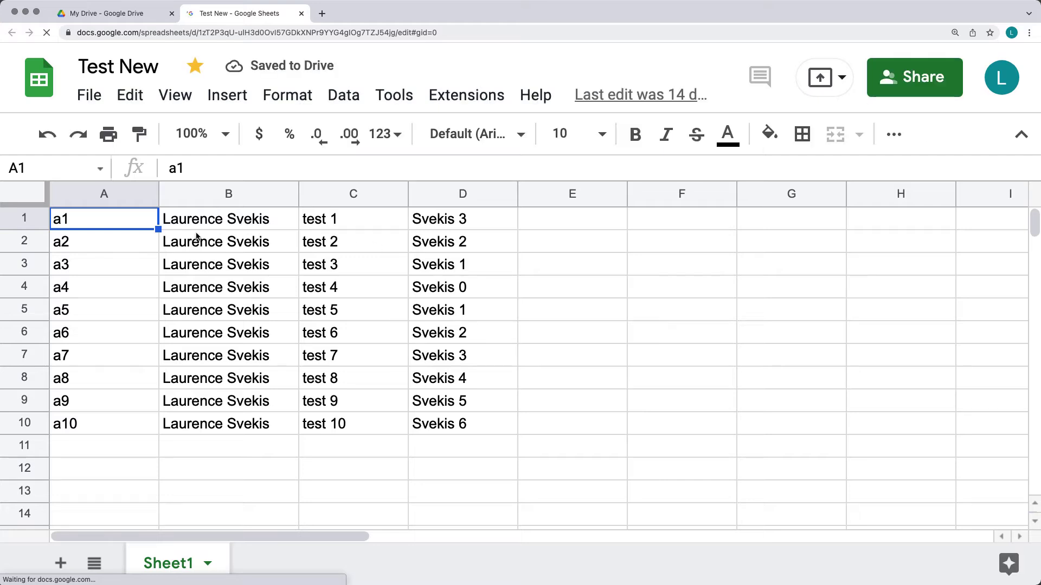
Step: Examine the My Drive files and the upload option in the Open a file dialog, and close it
{"action": "left_click", "coordinate": [85, 98]}
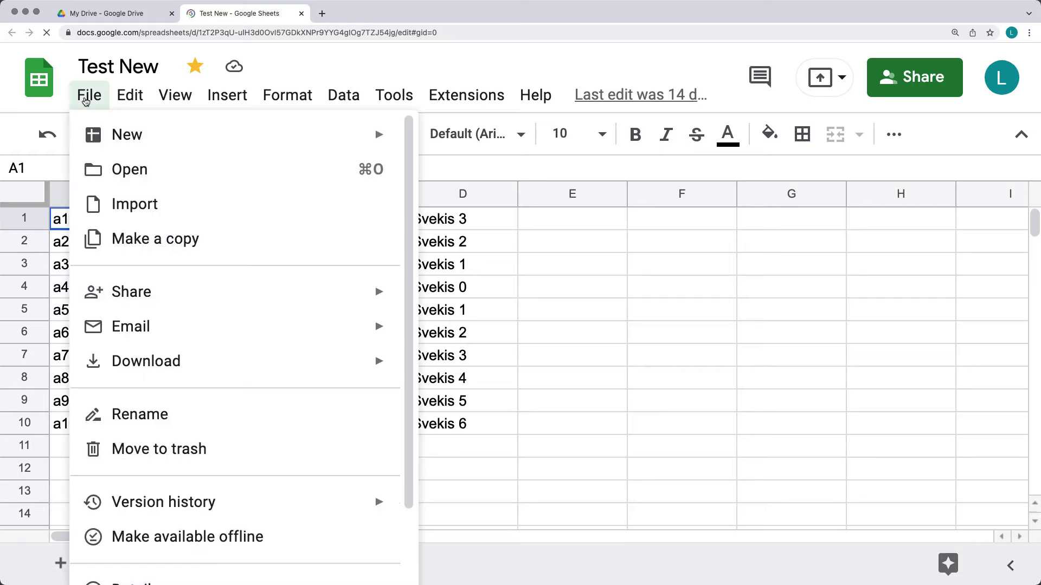
{"action": "mouse_move", "coordinate": [113, 145]}
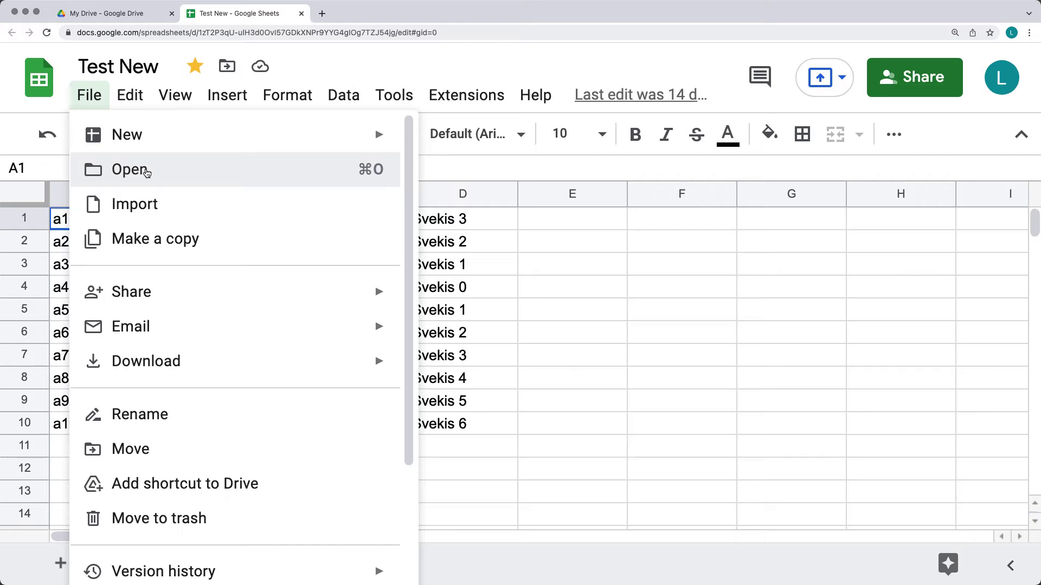
{"action": "left_click", "coordinate": [147, 172]}
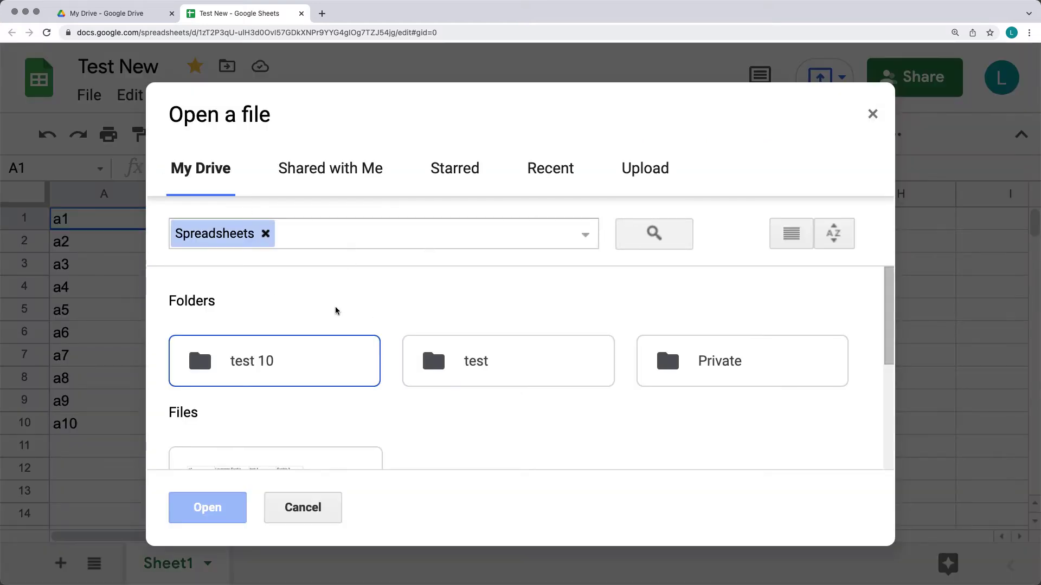
{"action": "scroll", "coordinate": [322, 379], "scroll_direction": "down", "scroll_amount": 1}
{"action": "scroll", "coordinate": [323, 365], "scroll_direction": "up", "scroll_amount": 1}
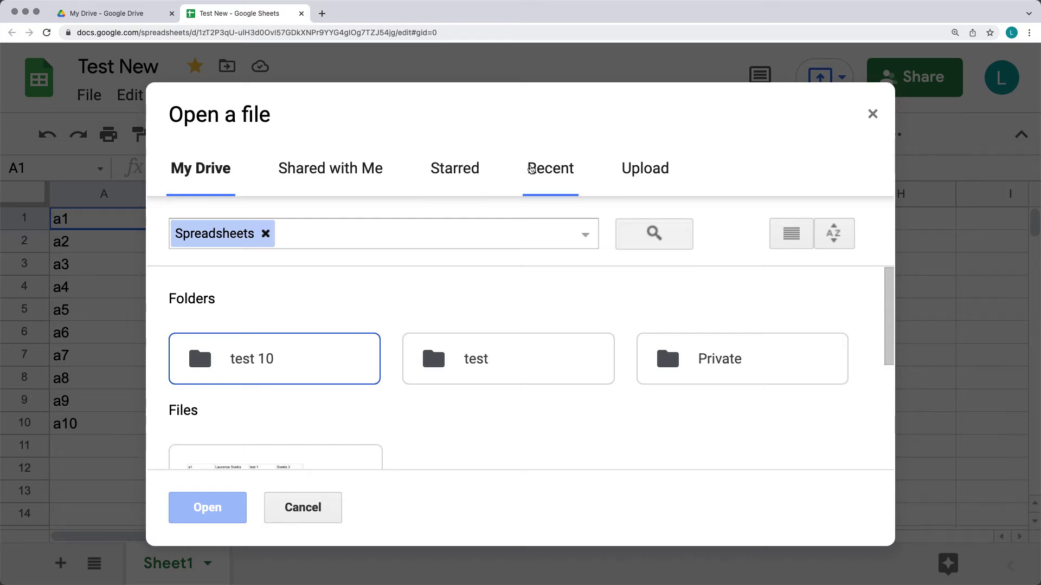
{"action": "left_click", "coordinate": [645, 171]}
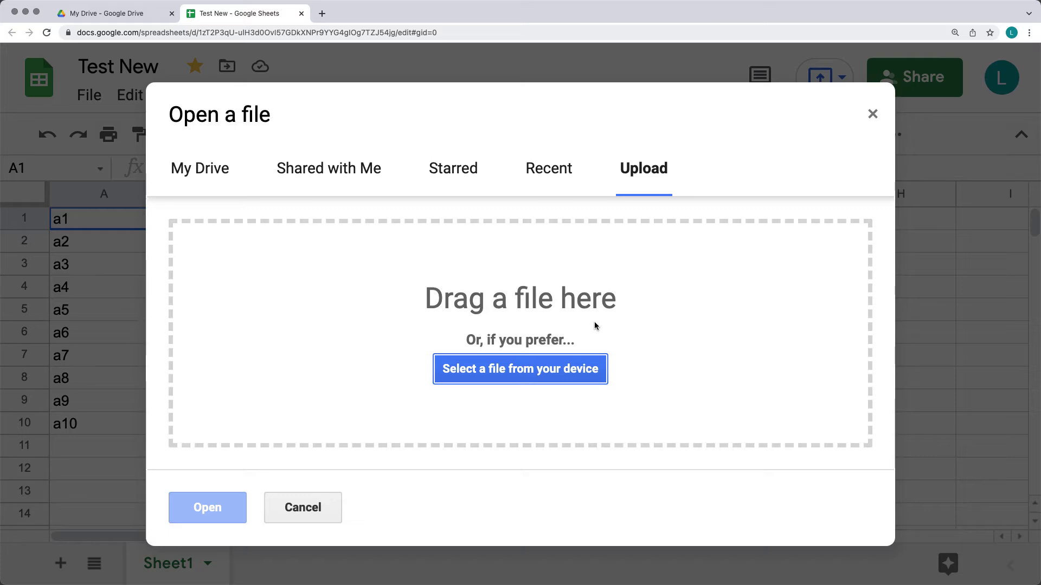
{"action": "left_click", "coordinate": [873, 113]}
Step: Download the Test New spreadsheet in Microsoft Excel (.xlsx) format and open the downloaded file
{"action": "left_click", "coordinate": [88, 97]}
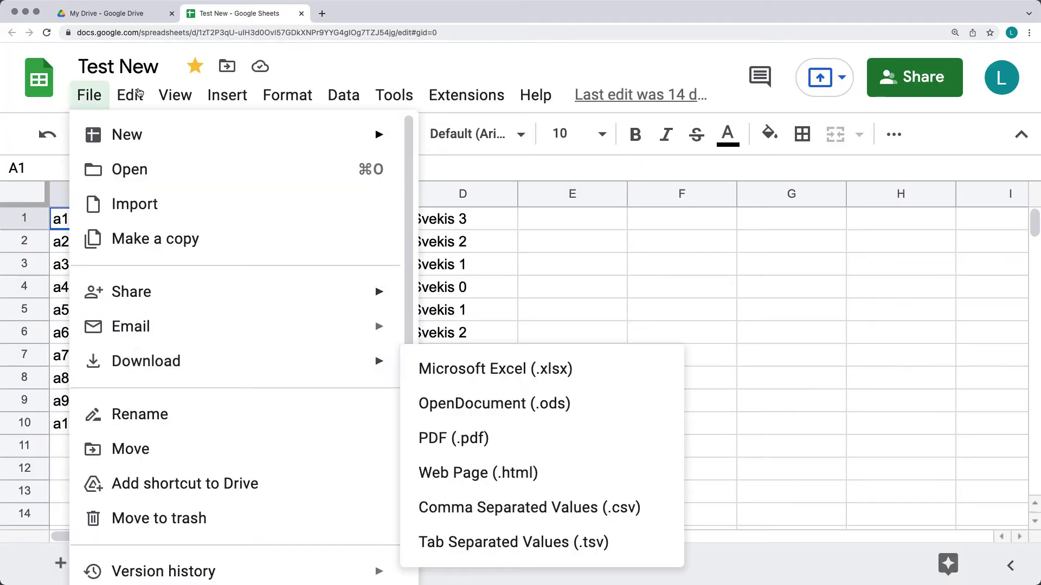
{"action": "mouse_move", "coordinate": [88, 100]}
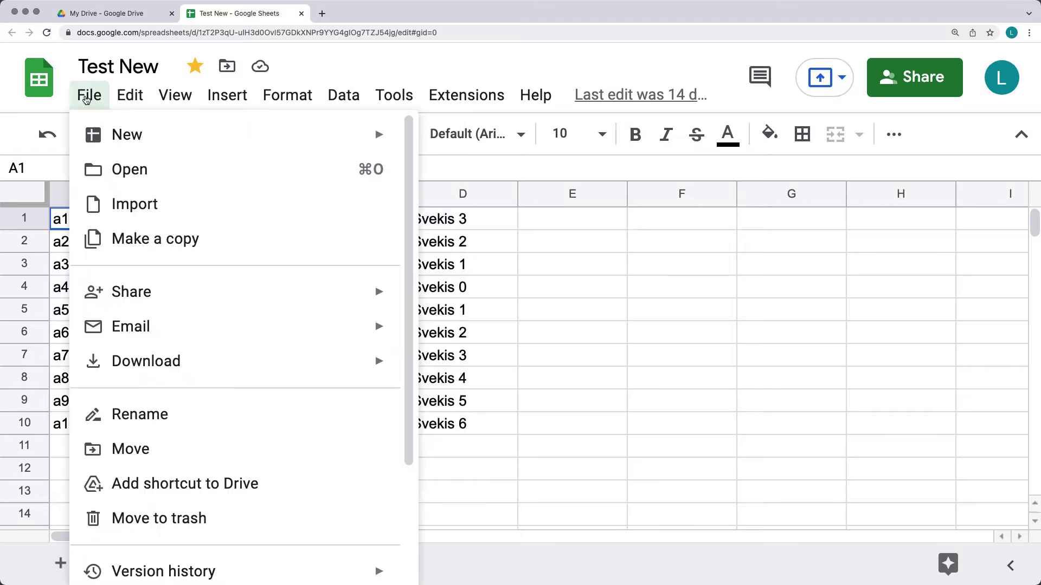
{"action": "mouse_move", "coordinate": [204, 364]}
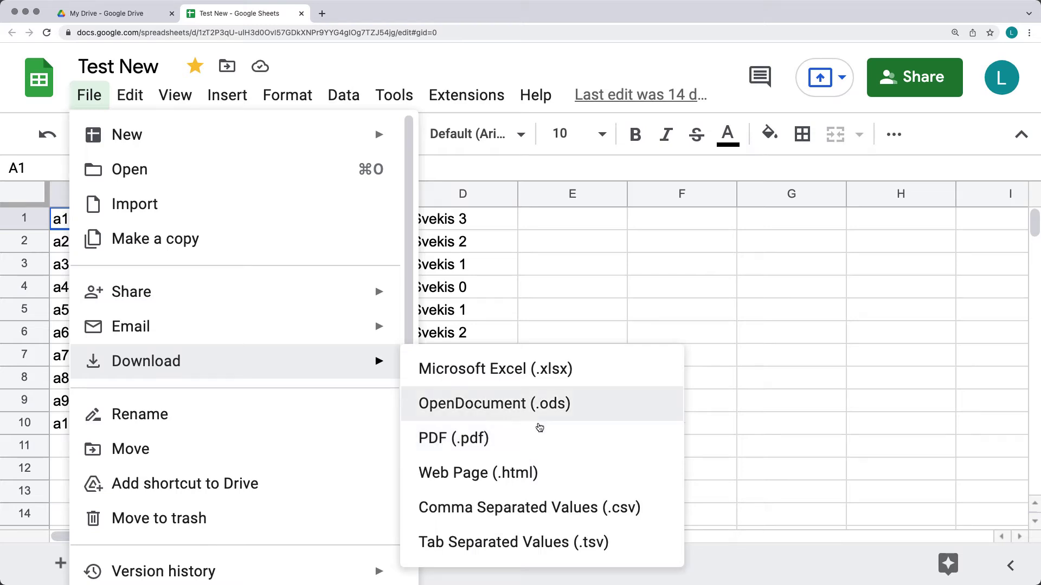
{"action": "left_click", "coordinate": [517, 372]}
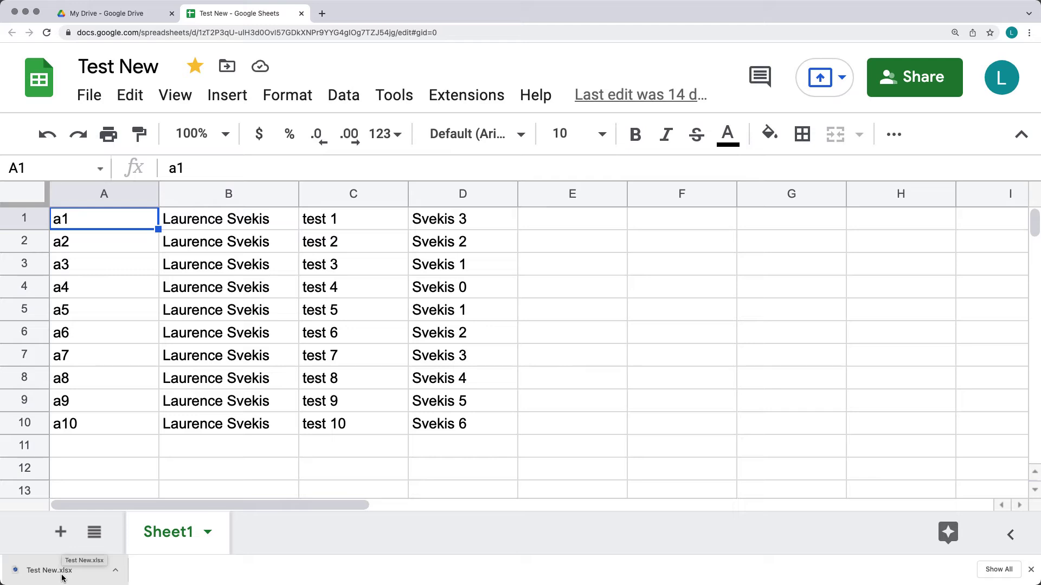
{"action": "left_click", "coordinate": [115, 570]}
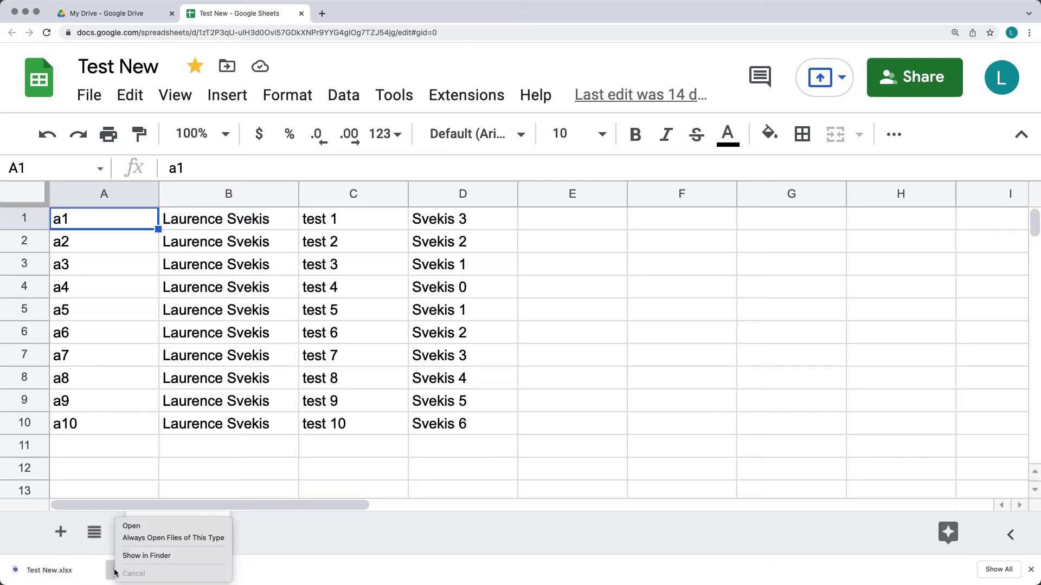
{"action": "left_click", "coordinate": [134, 528]}
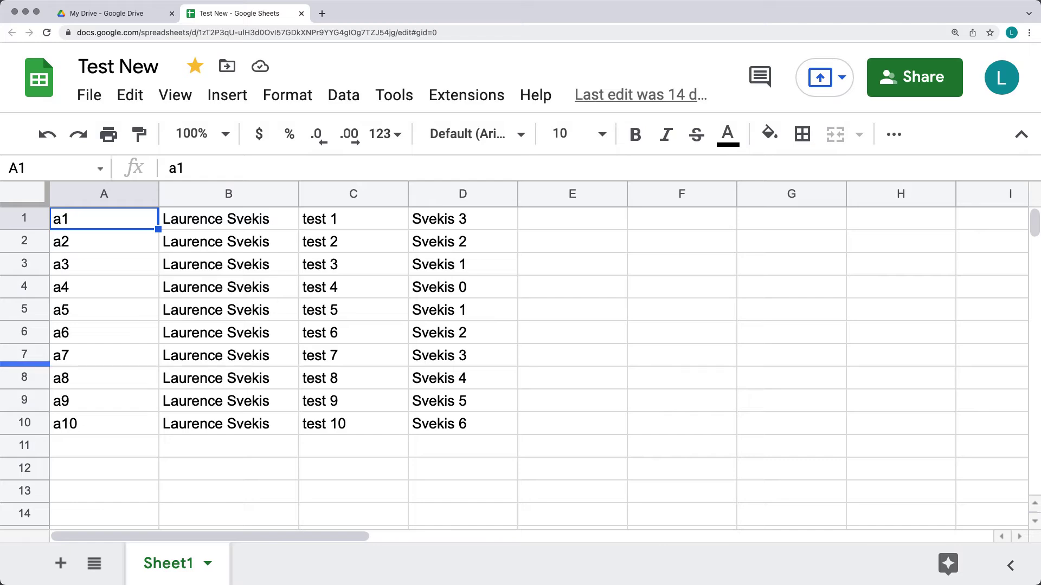
Step: Switch to the downloaded Test New.xlsx in OpenOffice Calc and enter "test" in cells D2, D3 and D4
{"action": "left_click", "coordinate": [228, 468]}
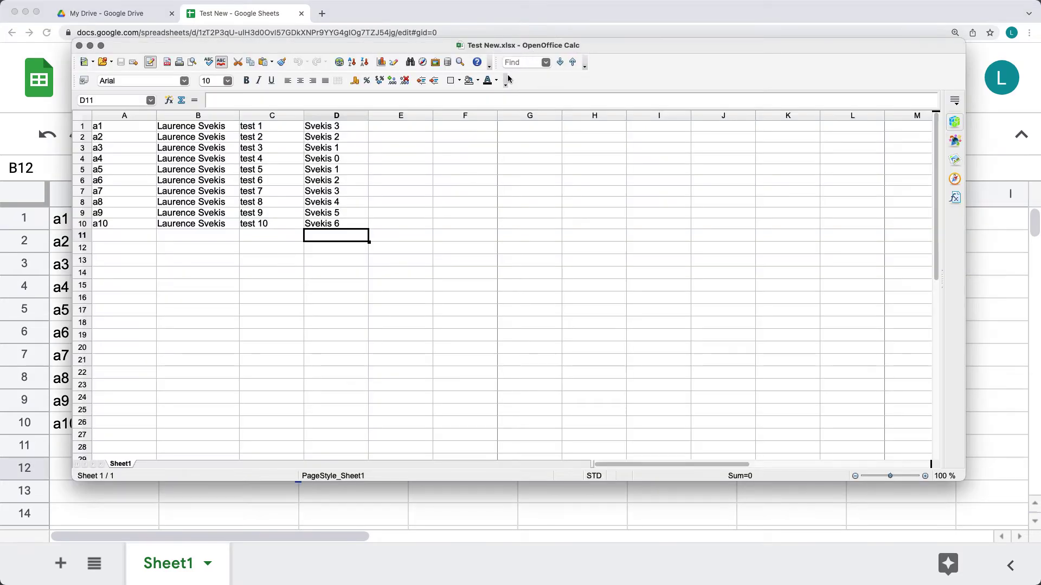
{"action": "left_click", "coordinate": [310, 224]}
{"action": "left_click", "coordinate": [310, 249]}
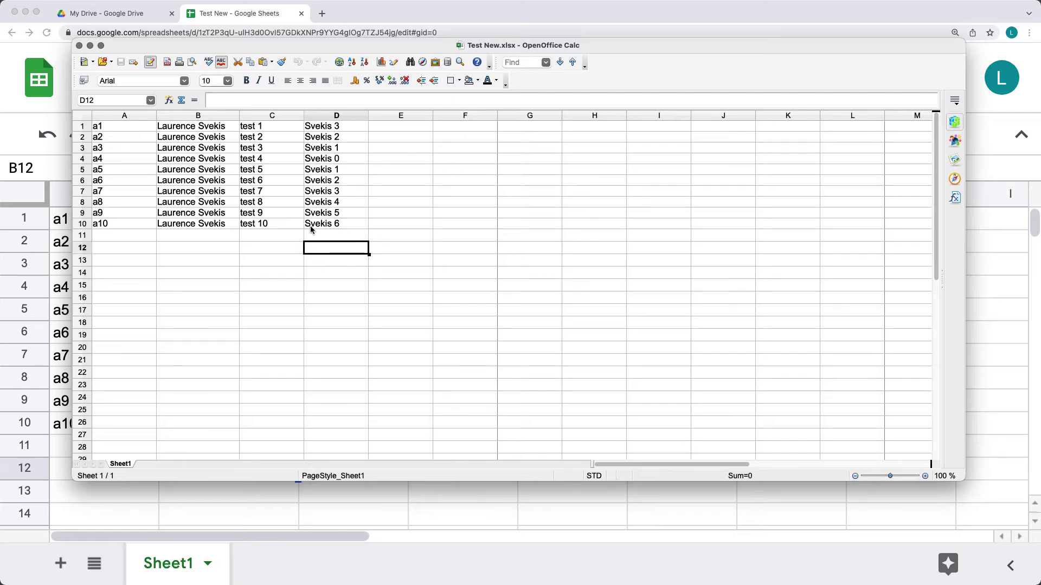
{"action": "left_click_drag", "start_coordinate": [340, 130], "coordinate": [342, 149]}
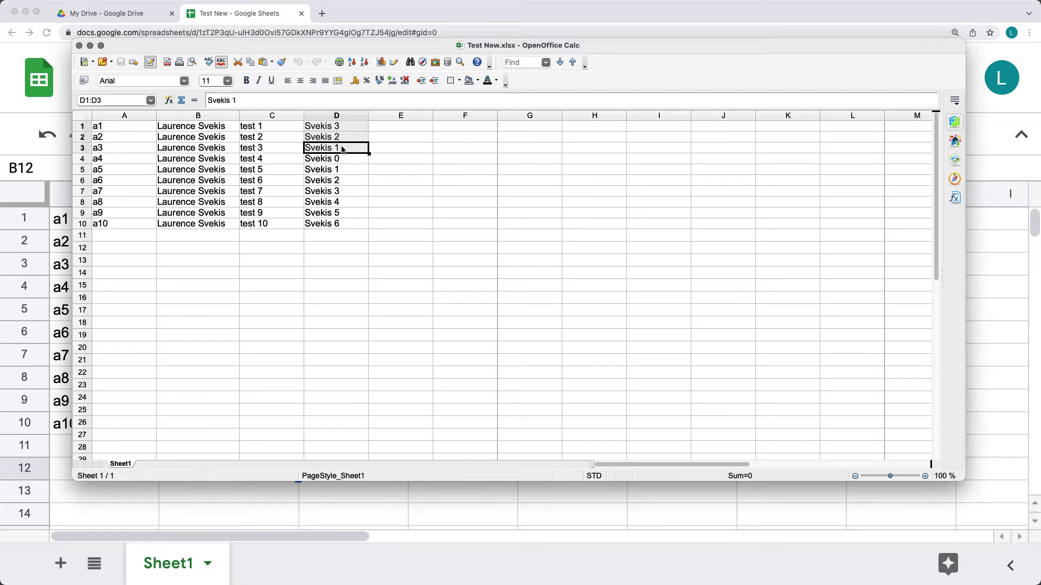
{"action": "type", "text": "test"}
{"action": "key", "text": "shift+Return"}
{"action": "type", "text": "test"}
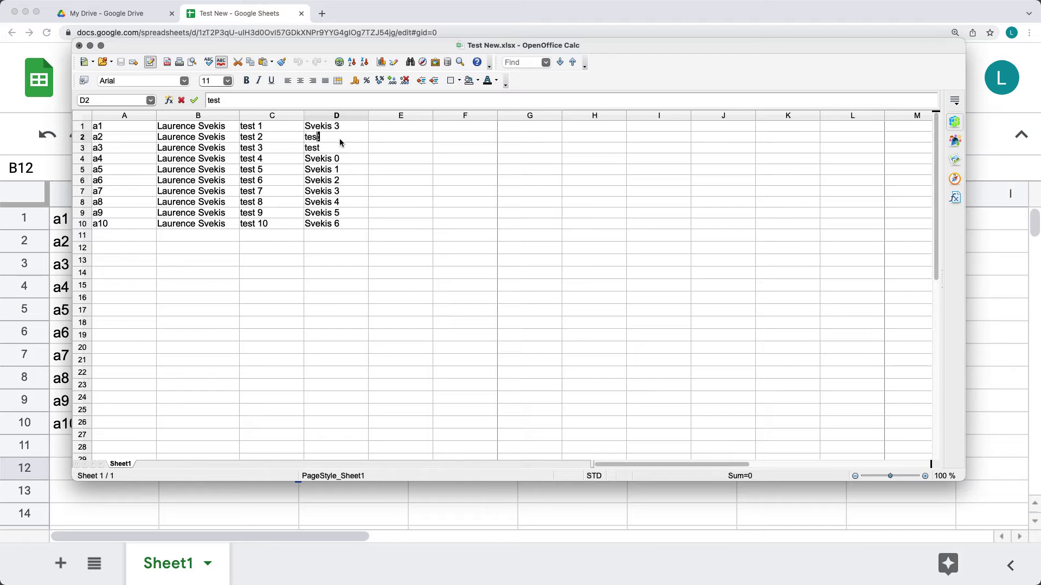
{"action": "left_click", "coordinate": [331, 162]}
{"action": "type", "text": "test"}
{"action": "left_click", "coordinate": [393, 190]}
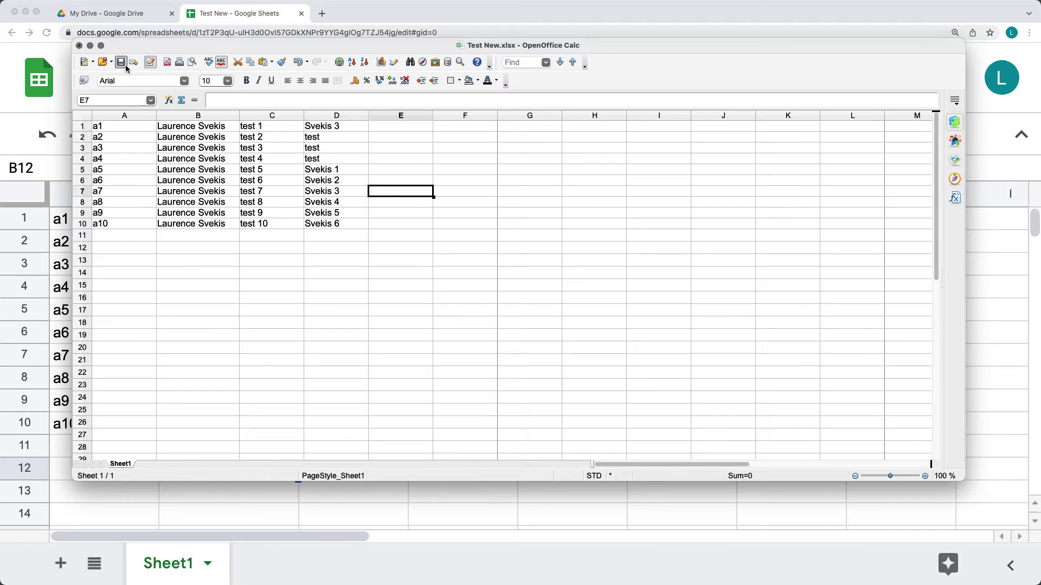
Step: Save the edited workbook to Downloads as Test New.xls in Microsoft Excel 97/2000/XP format, keeping that format
{"action": "key", "text": "super+s"}
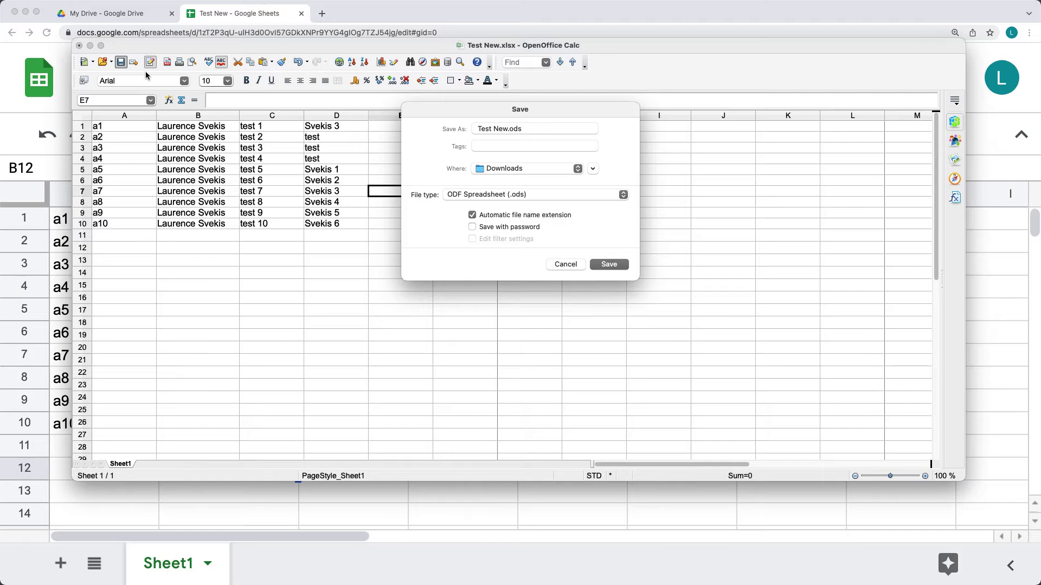
{"action": "left_click", "coordinate": [553, 200]}
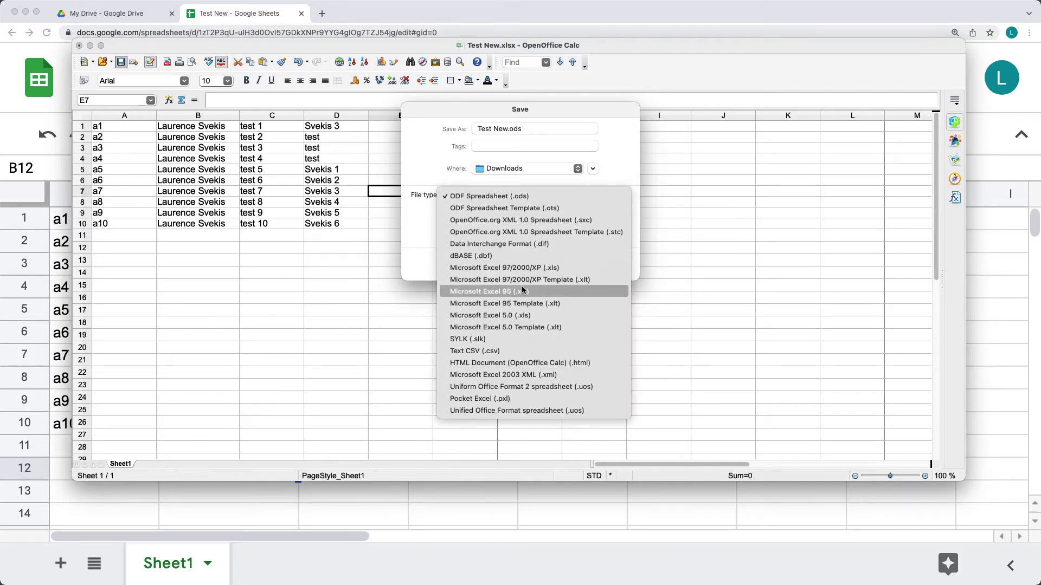
{"action": "left_click", "coordinate": [526, 307]}
{"action": "key", "text": "Return"}
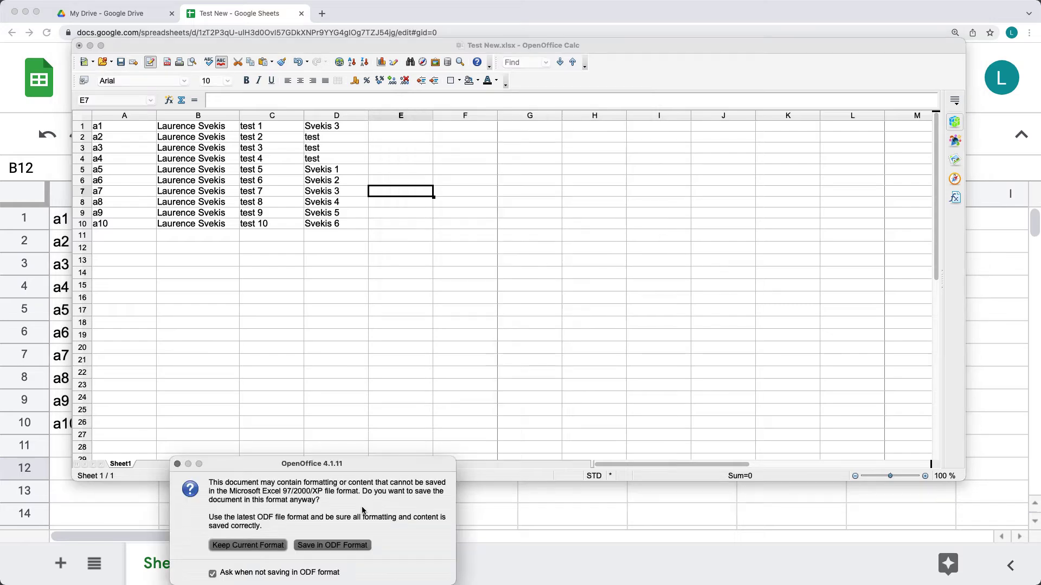
{"action": "left_click", "coordinate": [247, 545]}
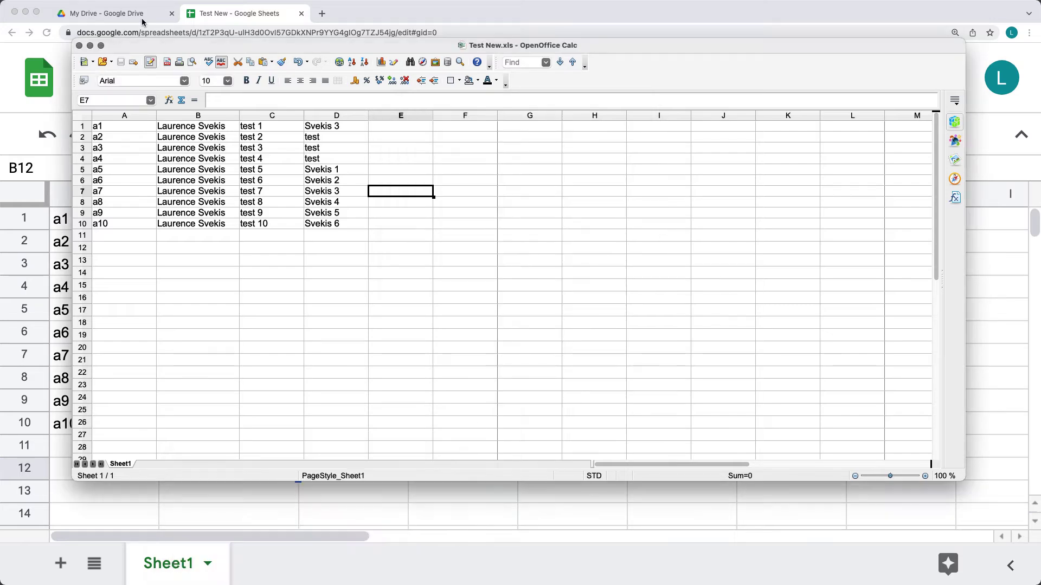
Step: Upload Test New.xls and Test New.xlsx from the Downloads folder to My Drive and dismiss the upload notice
{"action": "left_click", "coordinate": [130, 13]}
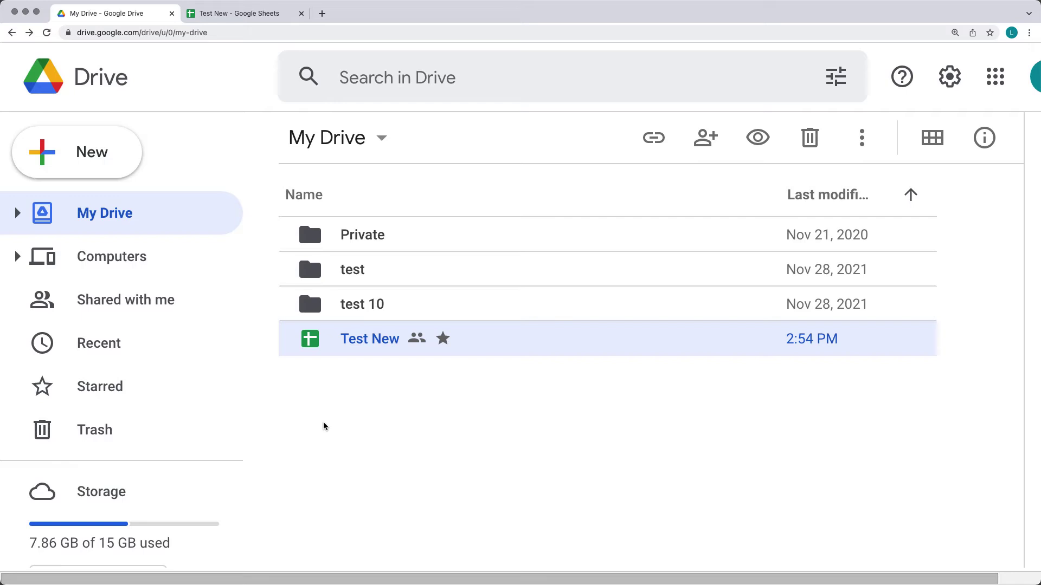
{"action": "key", "text": "super+Tab"}
{"action": "left_click", "coordinate": [557, 178]}
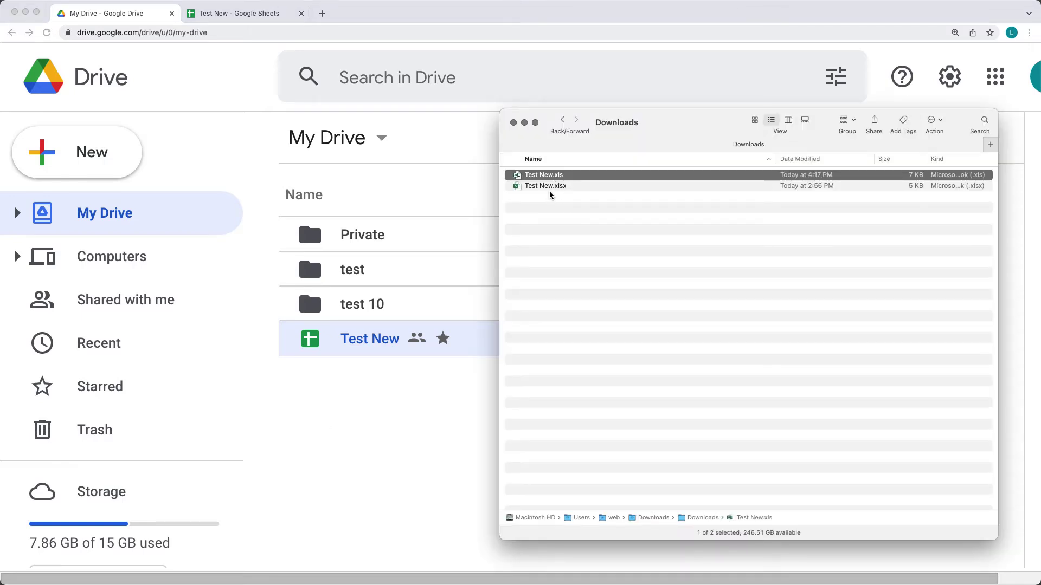
{"action": "left_click", "coordinate": [555, 186]}
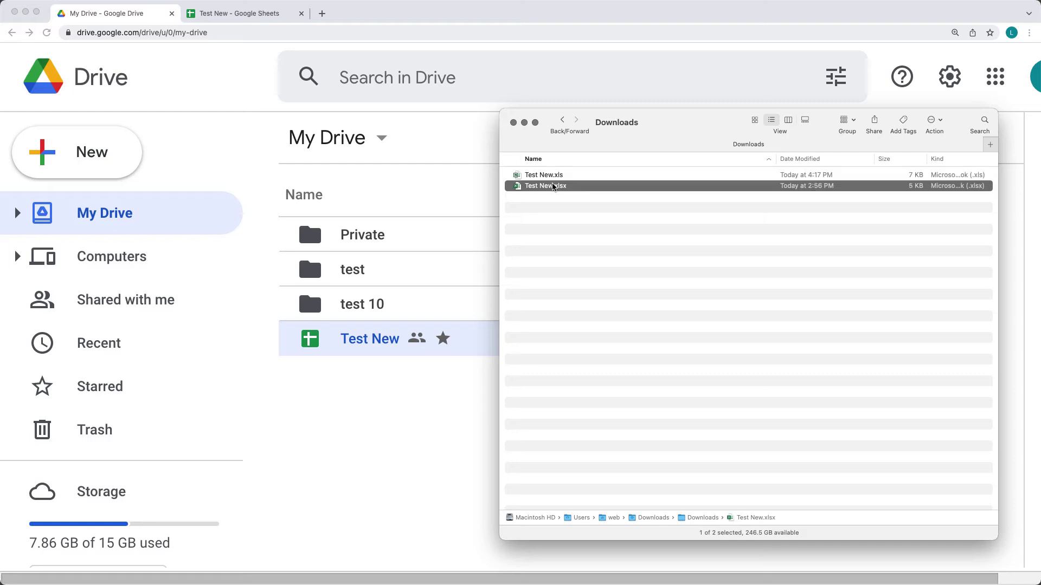
{"action": "left_click", "coordinate": [548, 176], "text": "shift"}
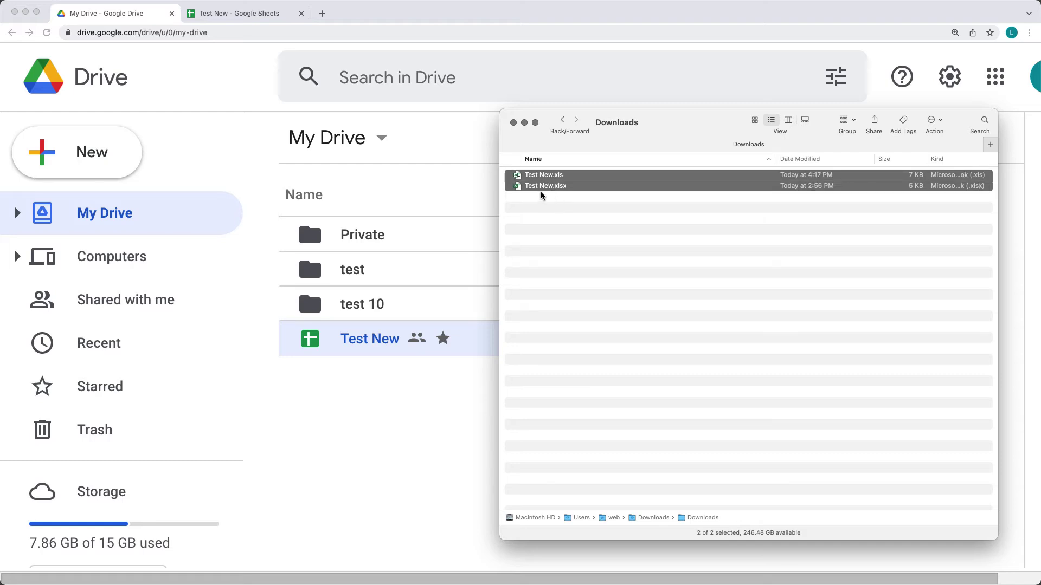
{"action": "left_click_drag", "start_coordinate": [542, 187], "coordinate": [376, 434]}
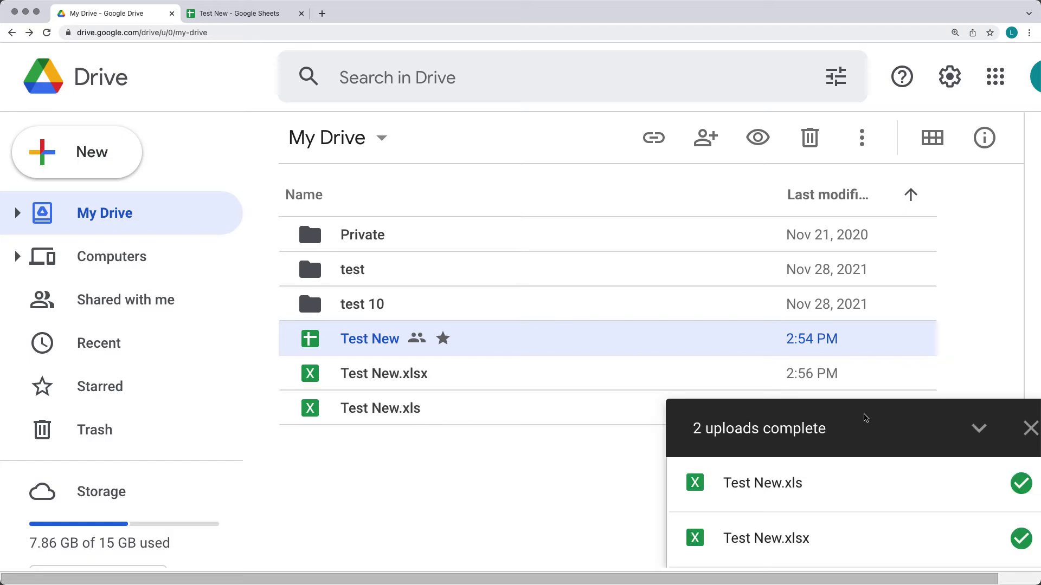
{"action": "left_click", "coordinate": [1030, 430]}
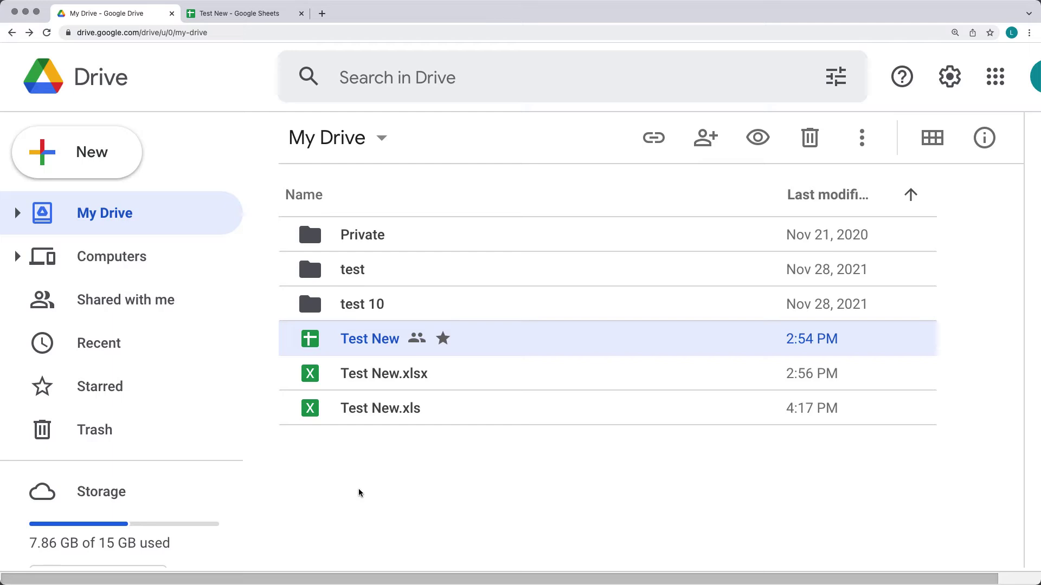
Step: Open the uploaded Test New.xlsx from My Drive in Google Sheets and dismiss the Office Editing welcome dialog
{"action": "left_click", "coordinate": [392, 481]}
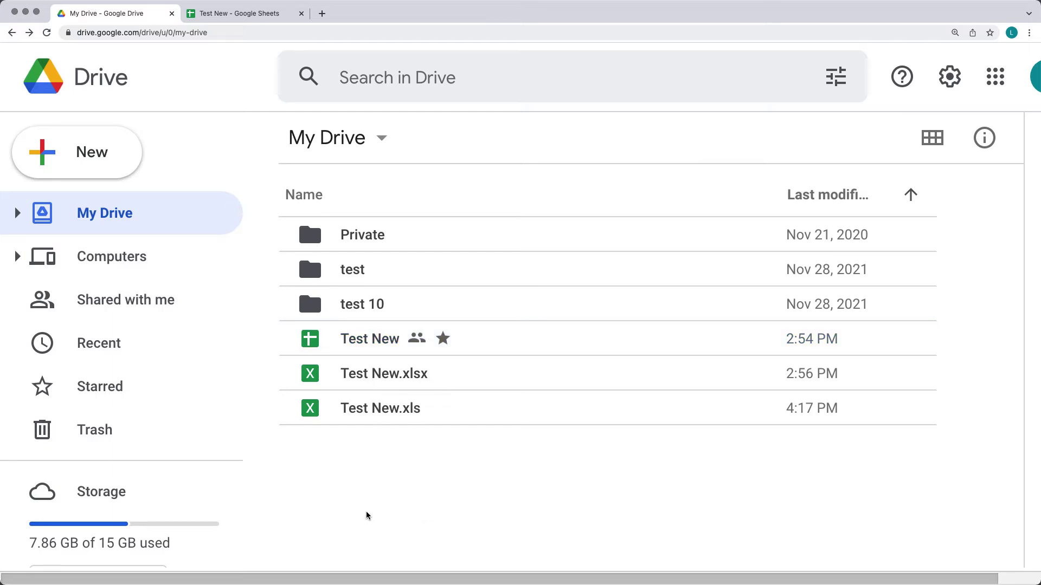
{"action": "left_click", "coordinate": [361, 381]}
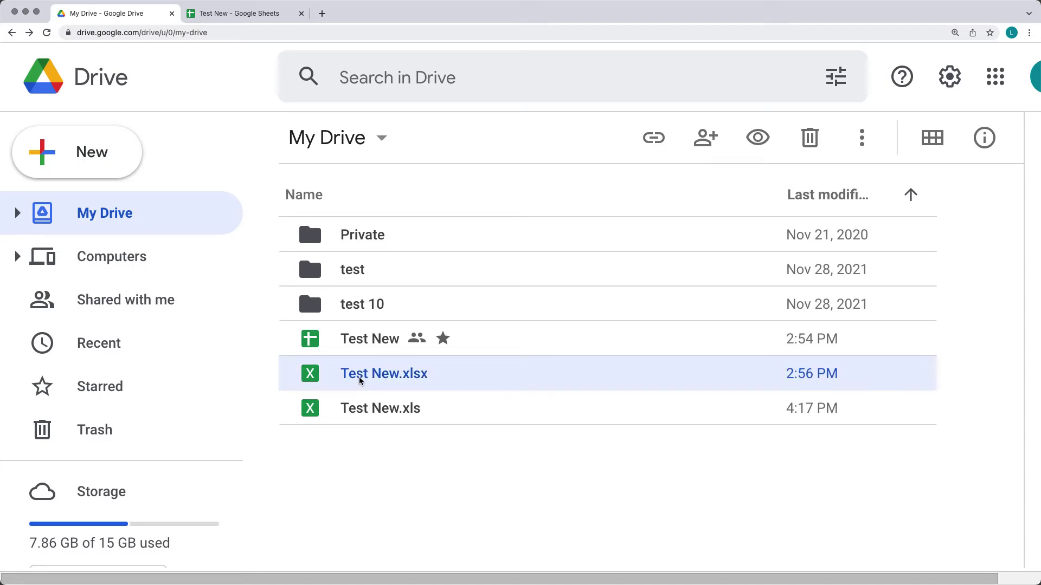
{"action": "right_click", "coordinate": [341, 376]}
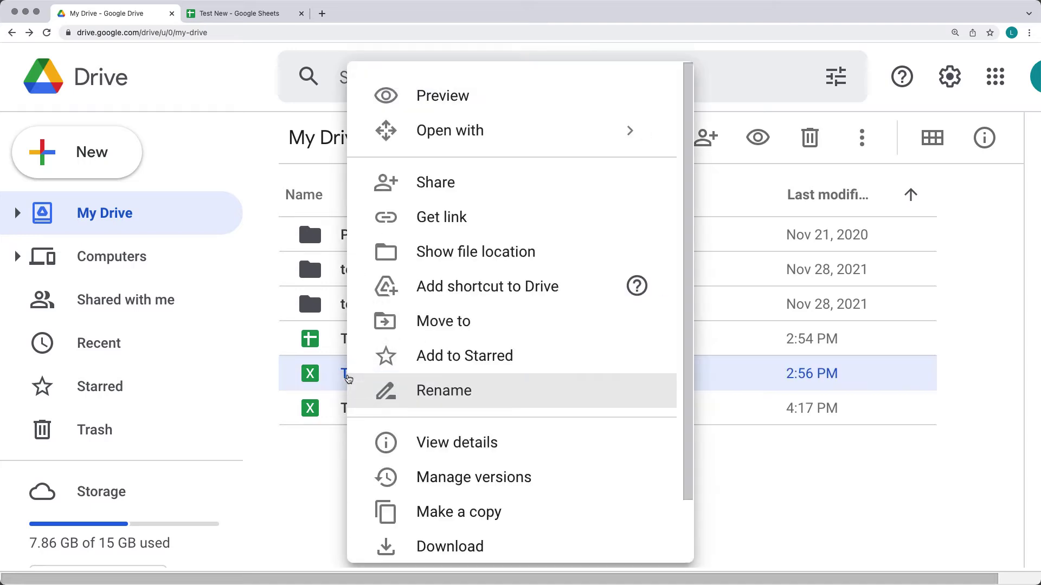
{"action": "left_click", "coordinate": [310, 372]}
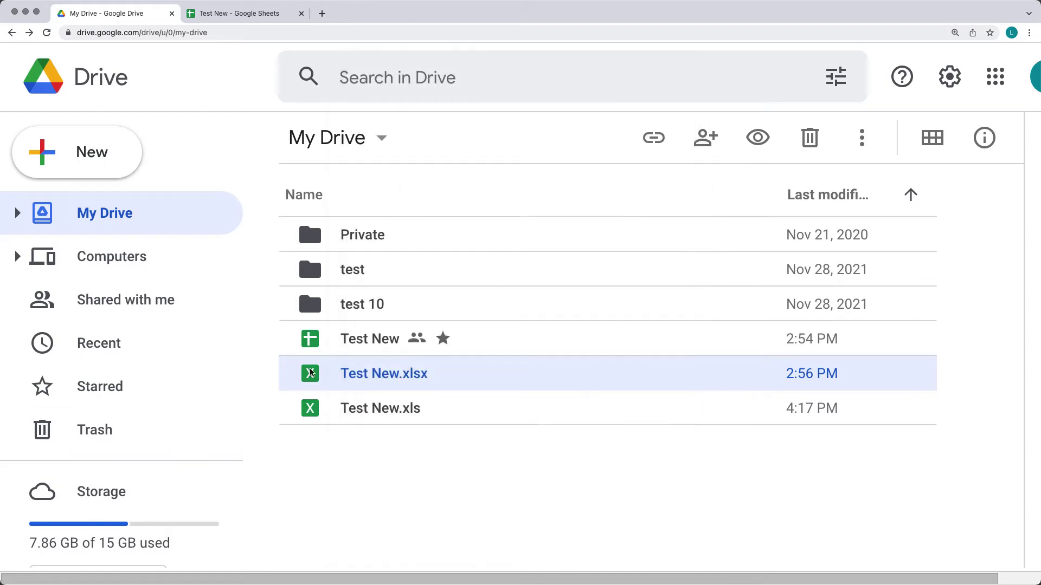
{"action": "double_click", "coordinate": [372, 378]}
{"action": "left_click", "coordinate": [110, 19]}
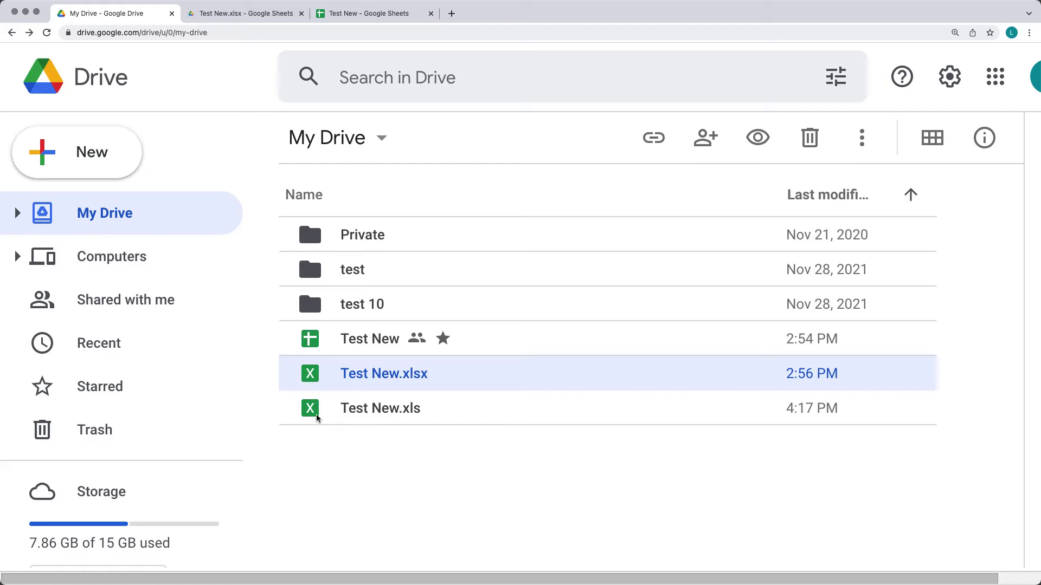
{"action": "left_click", "coordinate": [247, 14]}
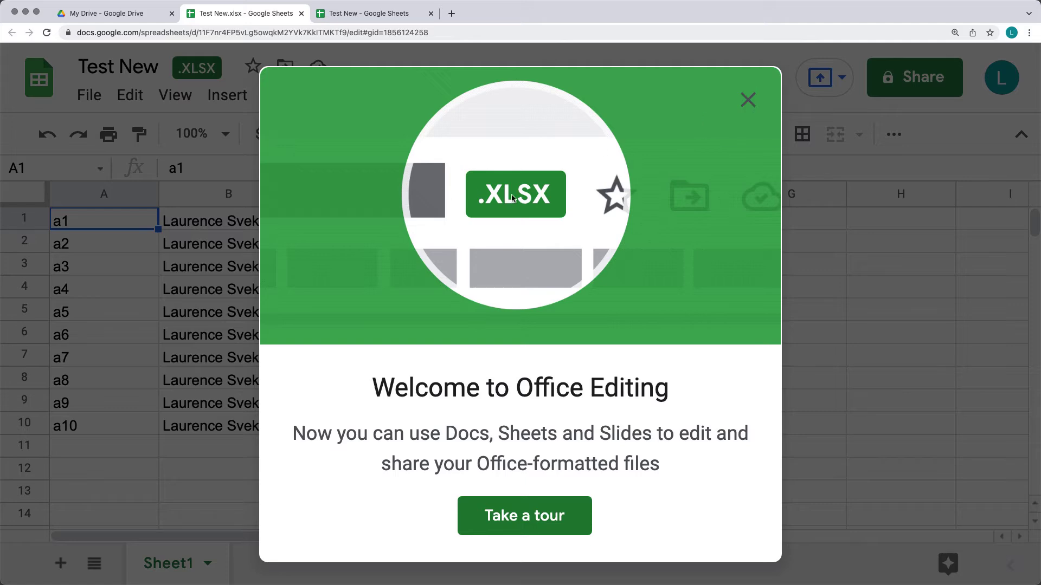
{"action": "left_click", "coordinate": [748, 100]}
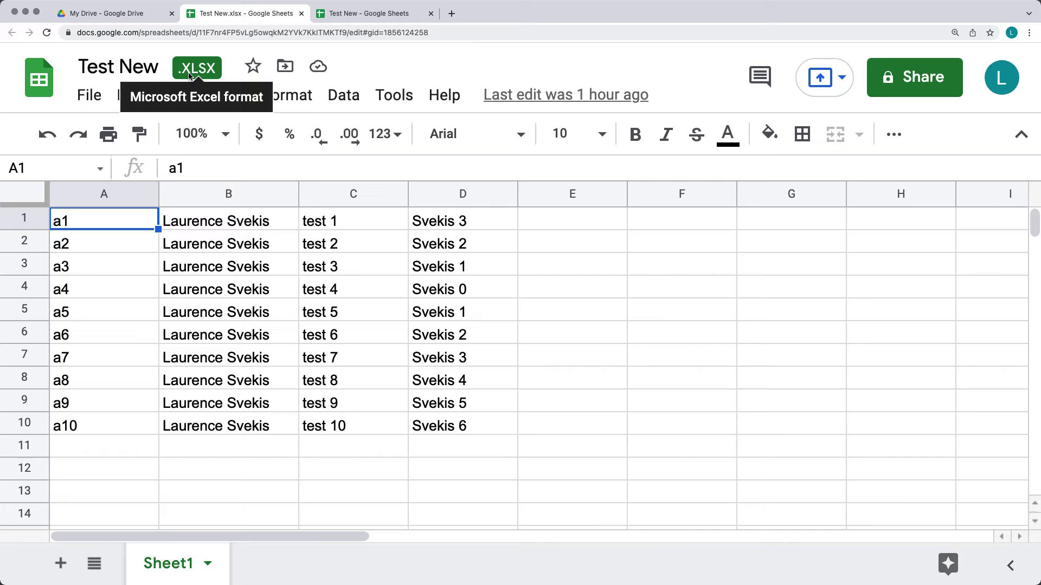
Step: Enter "rt" in cell D2 and "rtrtrt" in cells D3 and D4 of the Test New.xlsx spreadsheet
{"action": "left_click", "coordinate": [462, 243]}
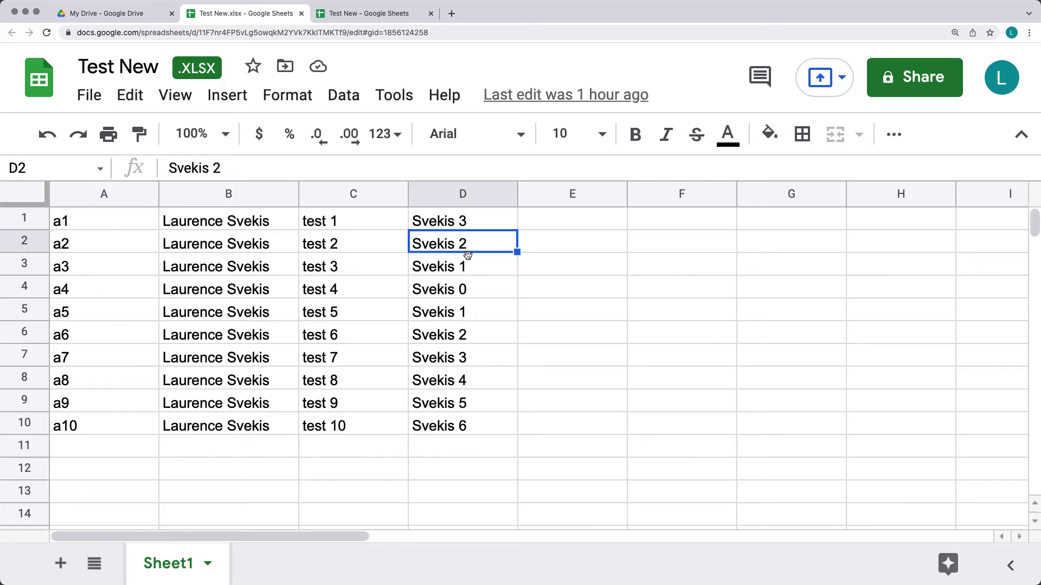
{"action": "type", "text": "rt"}
{"action": "key", "text": "Return"}
{"action": "type", "text": "rtrtrt"}
{"action": "key", "text": "Return"}
{"action": "type", "text": "rtrtrt"}
{"action": "left_click", "coordinate": [497, 328]}
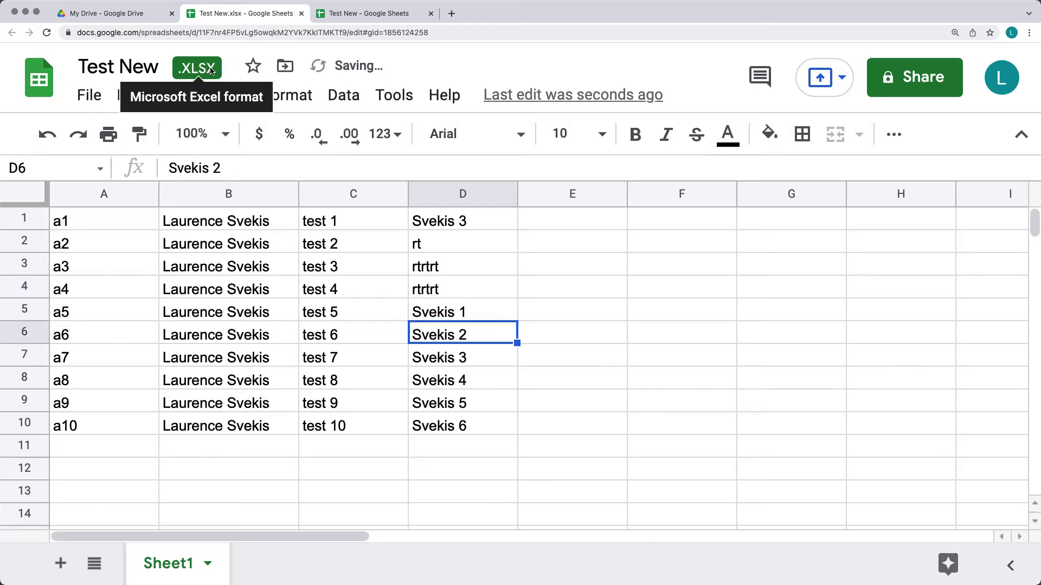
Step: Open the uploaded Test New.xls from My Drive in Google Sheets, and return to the Drive file list
{"action": "left_click", "coordinate": [108, 15]}
{"action": "double_click", "coordinate": [369, 374]}
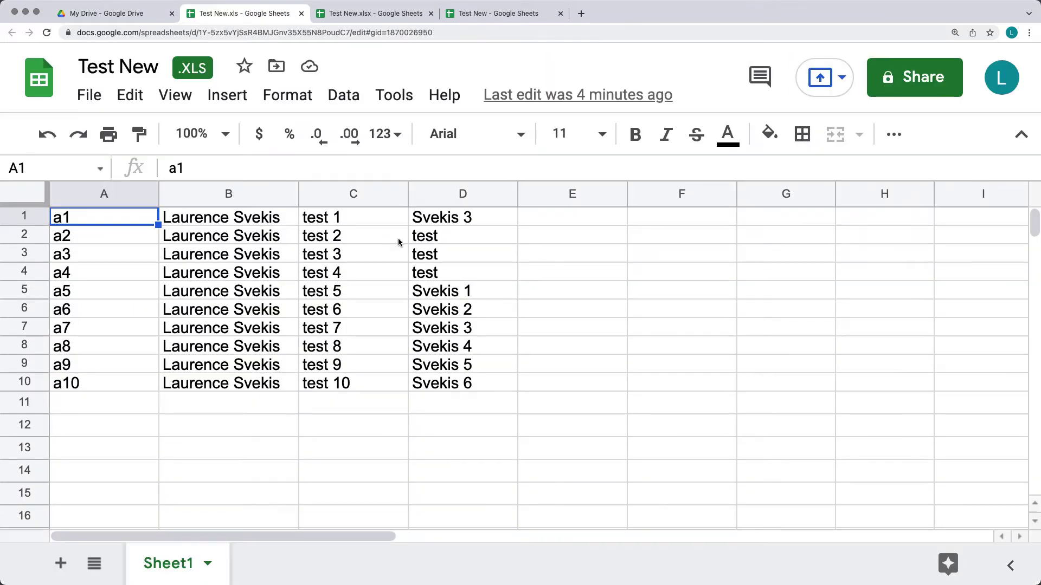
{"action": "left_click", "coordinate": [98, 14]}
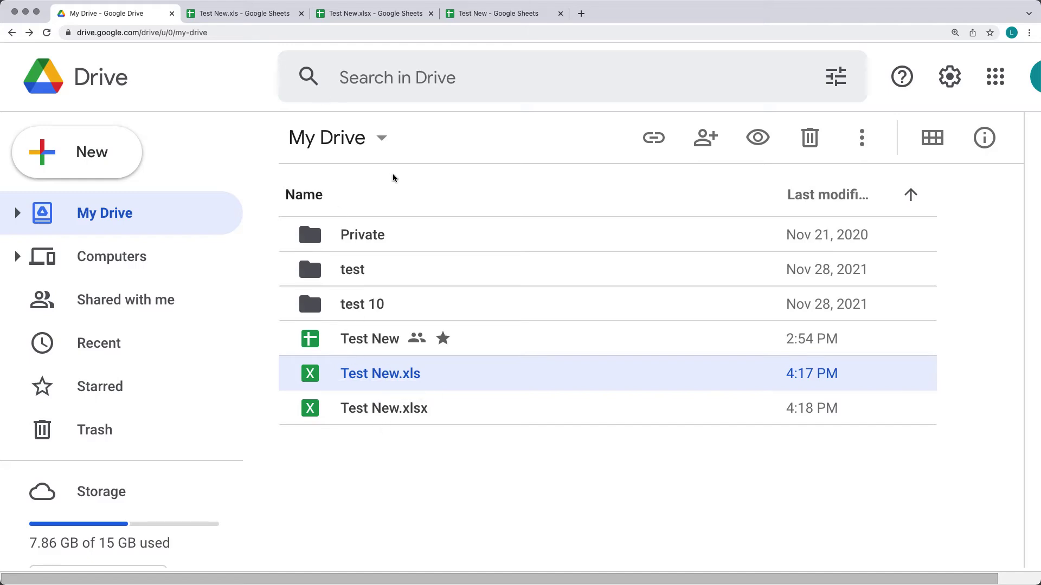
Step: Compare column D across the Test New, Test New.xlsx and Test New.xls spreadsheets, and check their entries in My Drive
{"action": "left_click", "coordinate": [347, 13]}
{"action": "left_click", "coordinate": [271, 13]}
{"action": "left_click", "coordinate": [449, 15]}
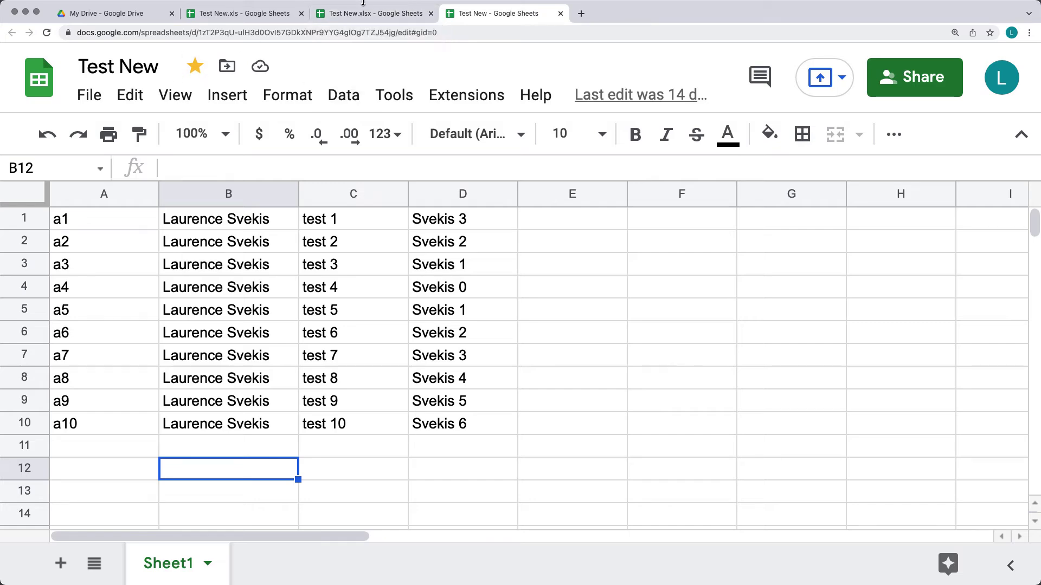
{"action": "left_click", "coordinate": [360, 19]}
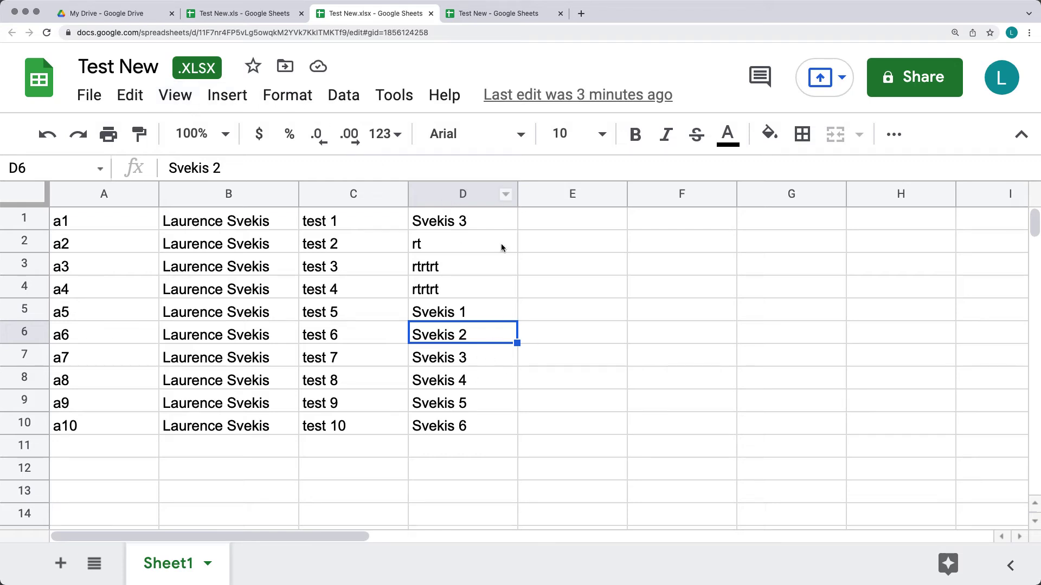
{"action": "left_click", "coordinate": [232, 14]}
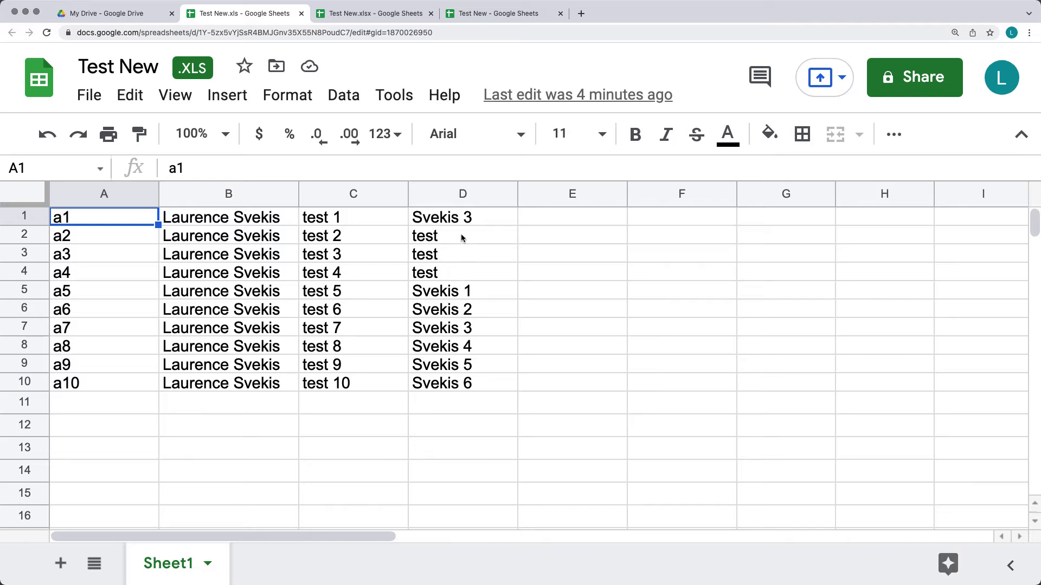
{"action": "left_click_drag", "start_coordinate": [461, 237], "coordinate": [465, 279]}
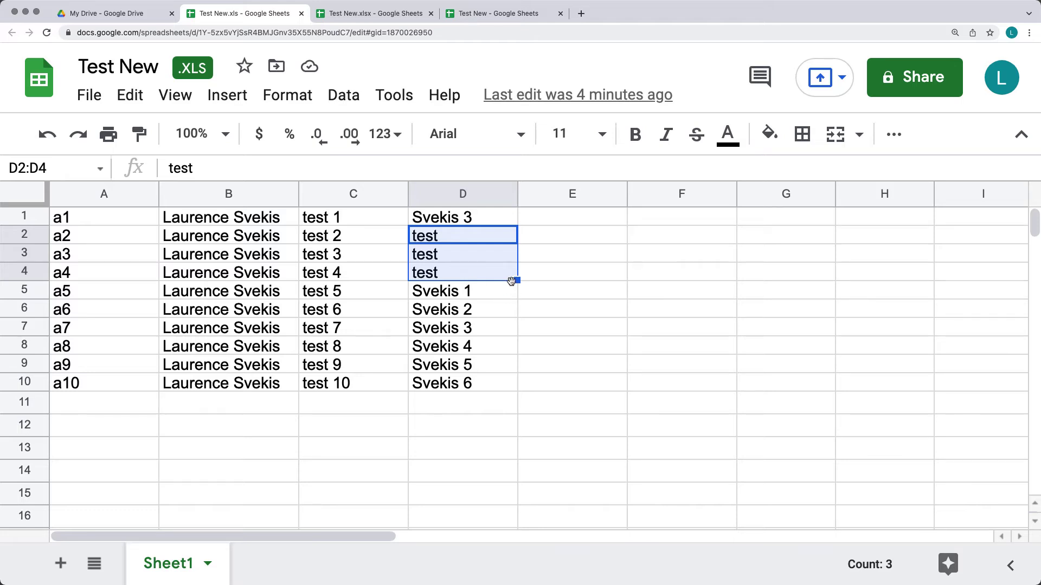
{"action": "left_click", "coordinate": [112, 14]}
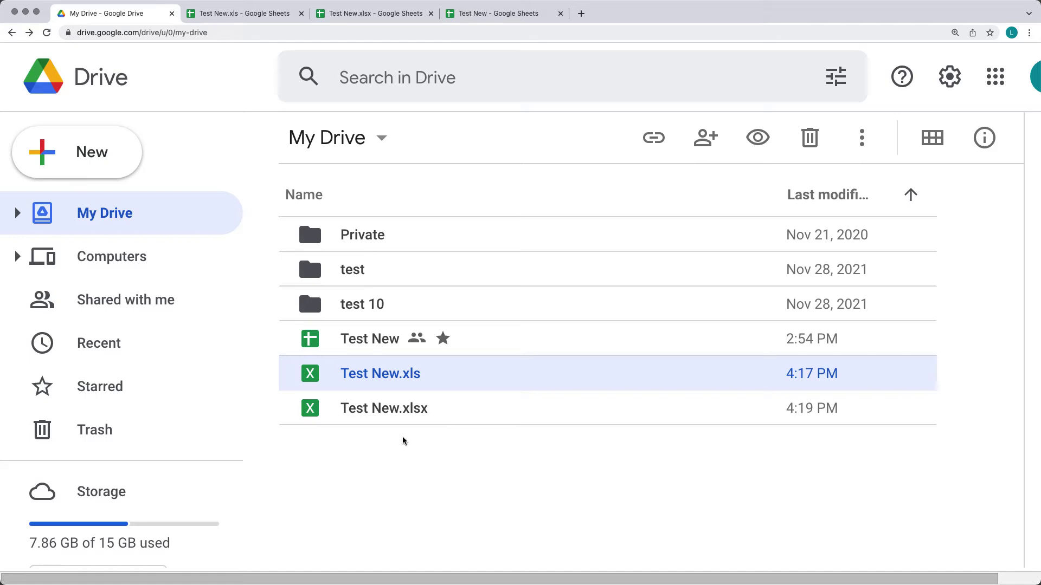
{"action": "left_click", "coordinate": [371, 13]}
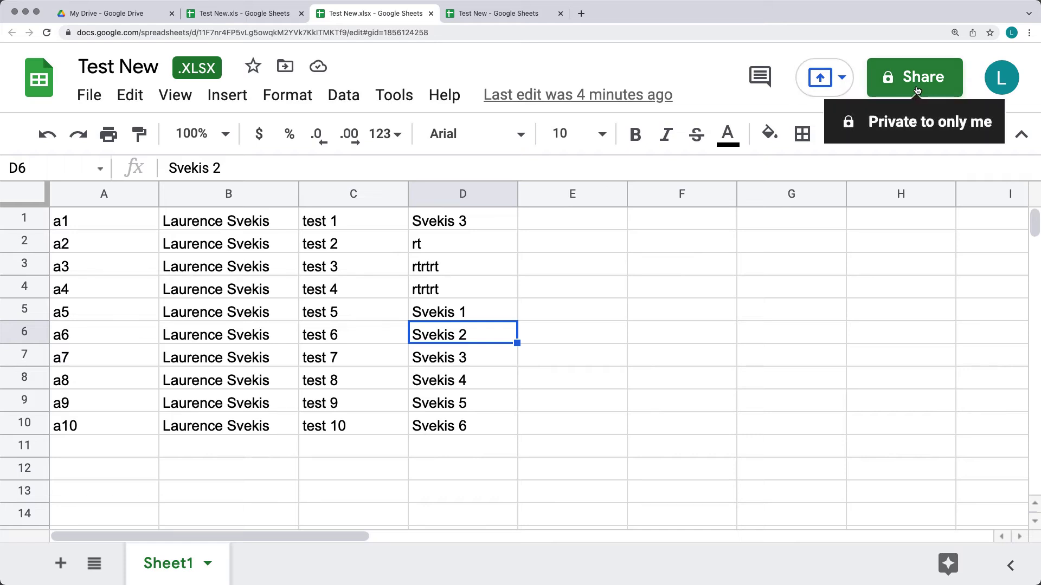
Step: Switch to the Test New spreadsheet and view its file options, including making the title editable for renaming
{"action": "left_click", "coordinate": [493, 13]}
{"action": "left_click", "coordinate": [81, 104]}
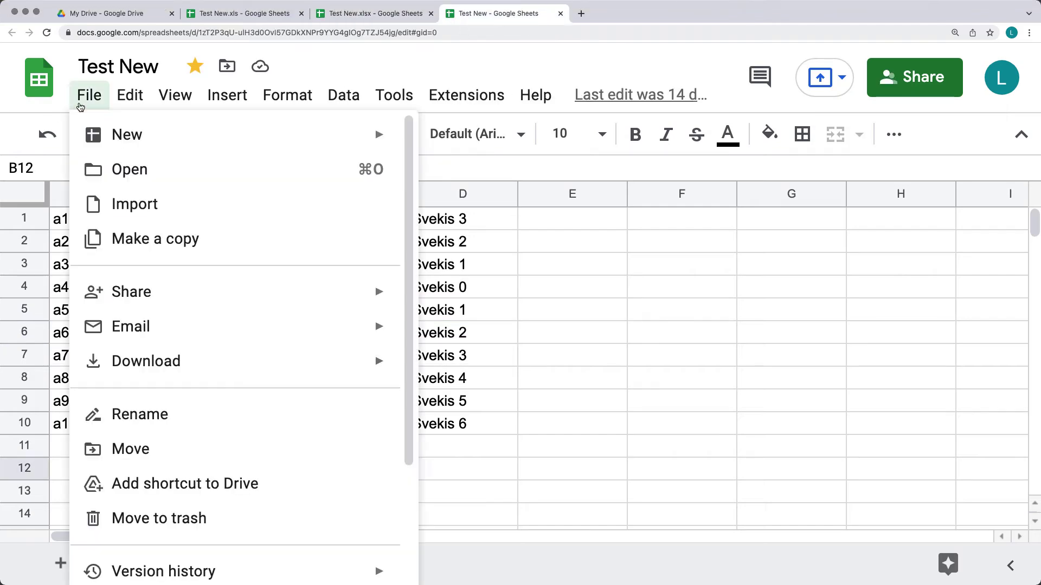
{"action": "mouse_move", "coordinate": [200, 362]}
{"action": "left_click", "coordinate": [115, 67]}
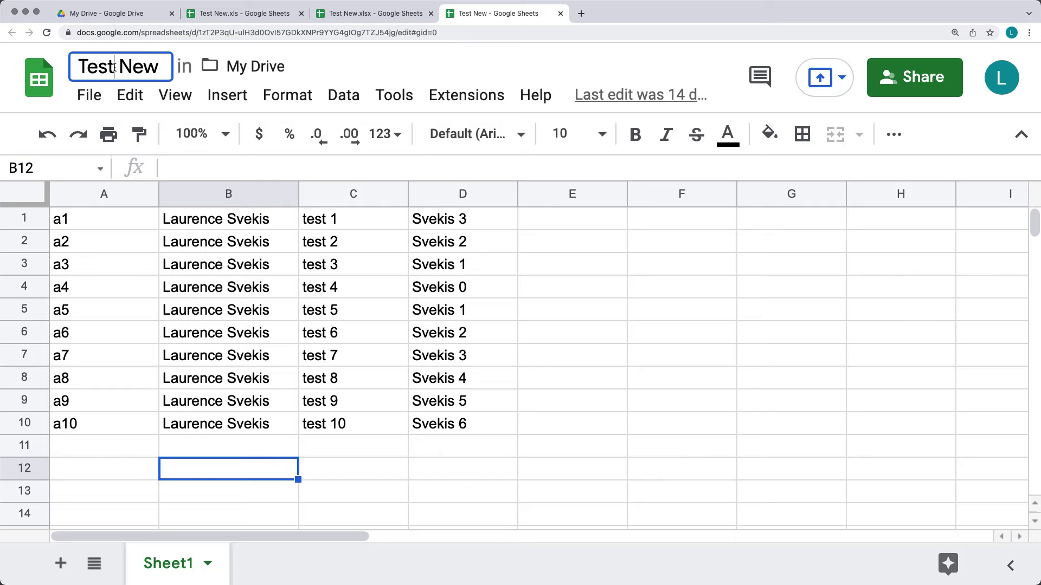
{"action": "left_click", "coordinate": [87, 97]}
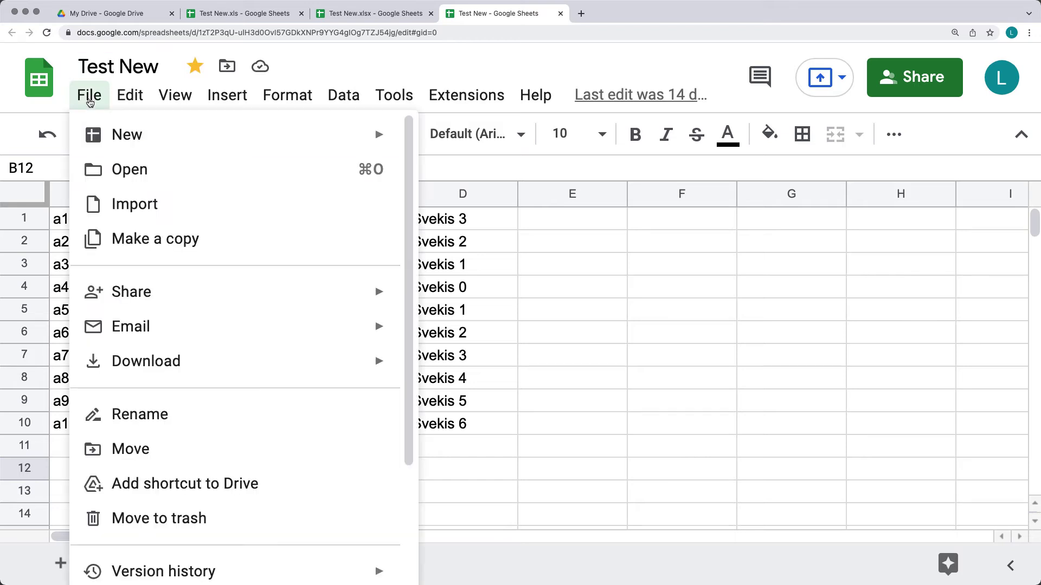
{"action": "left_click", "coordinate": [164, 416]}
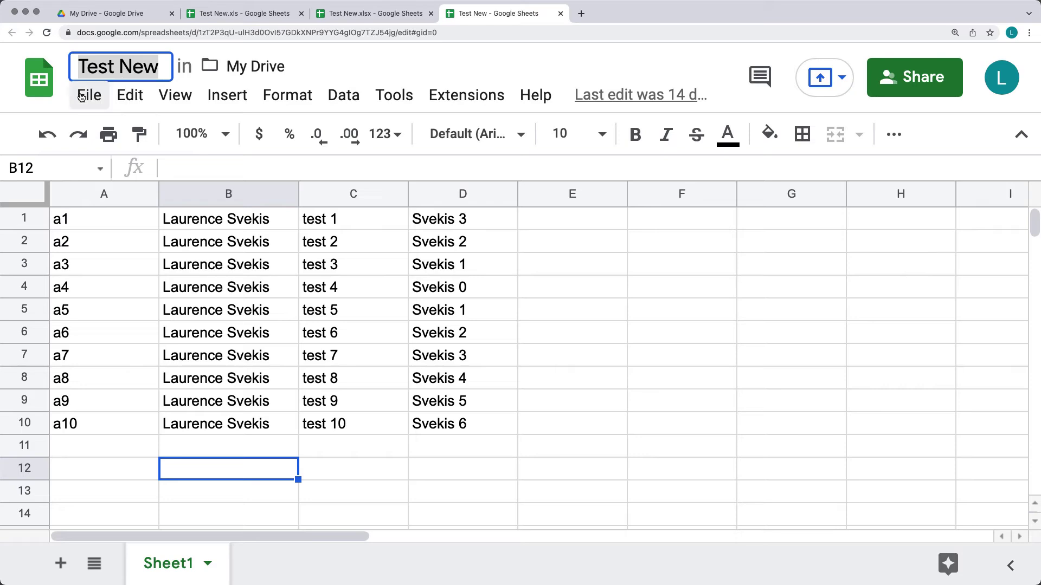
Step: View the available My Drive destinations for moving the Test New spreadsheet, and close the Move dialog without choosing one
{"action": "left_click", "coordinate": [81, 96]}
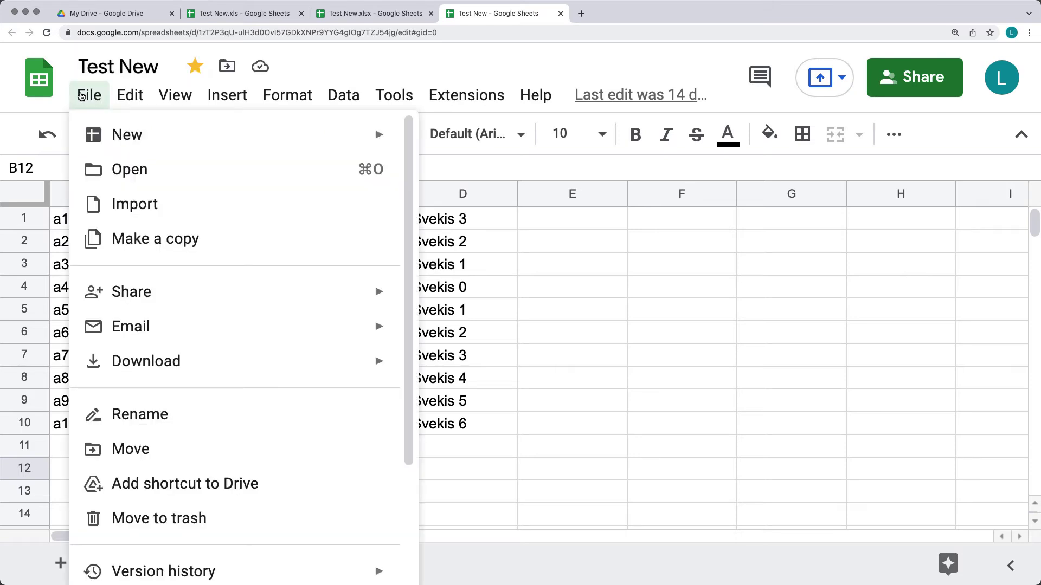
{"action": "left_click", "coordinate": [183, 460]}
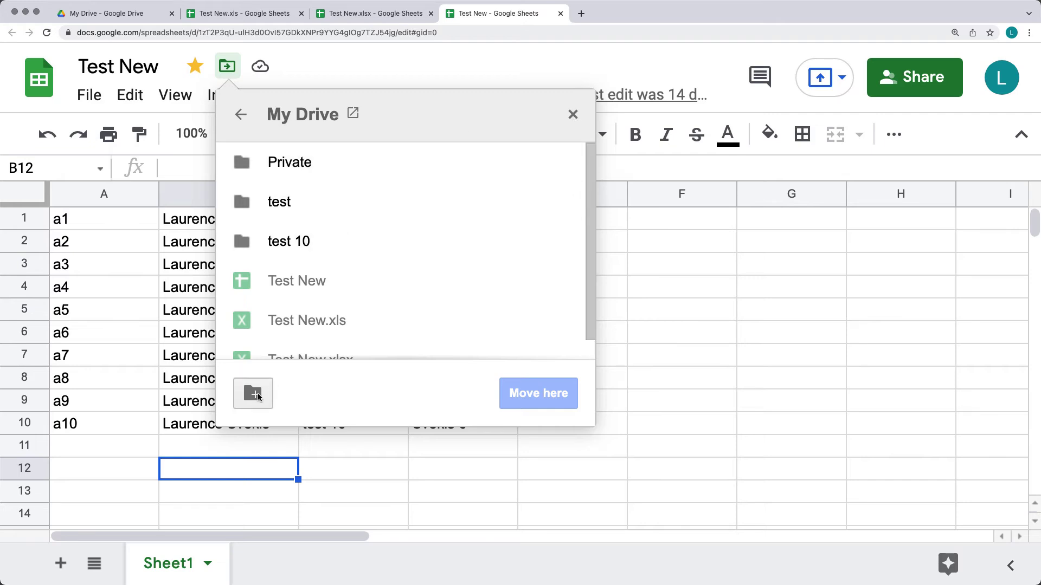
{"action": "left_click", "coordinate": [573, 115]}
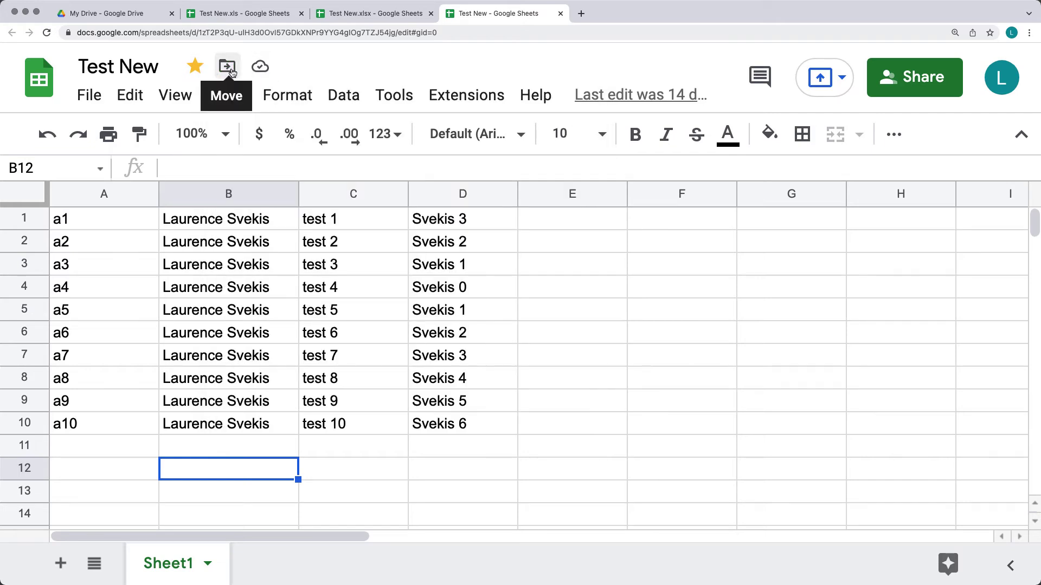
Step: Move the Test New spreadsheet to the trash and go to the Sheets home screen
{"action": "left_click", "coordinate": [89, 95]}
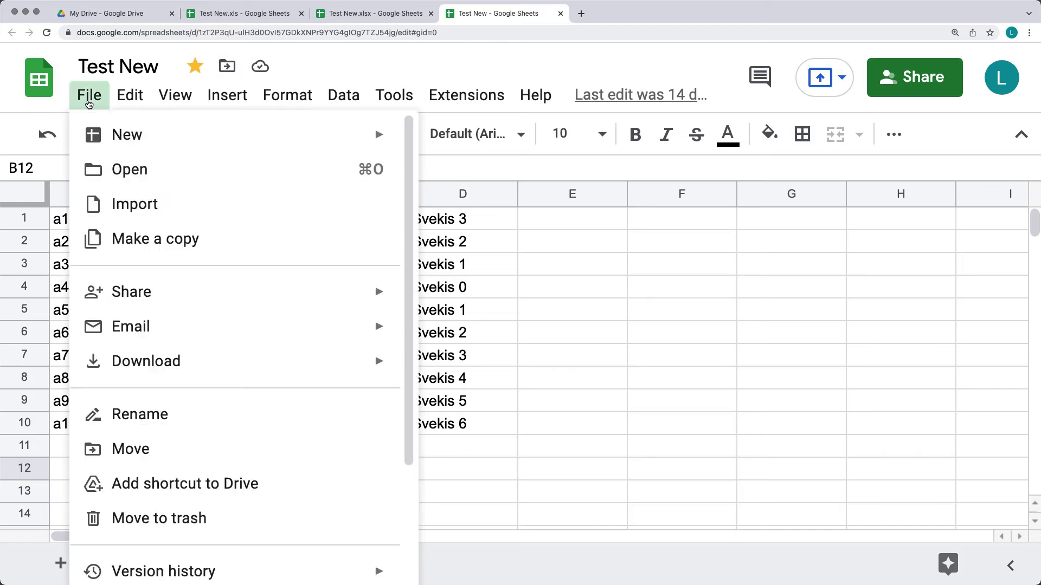
{"action": "left_click", "coordinate": [207, 517]}
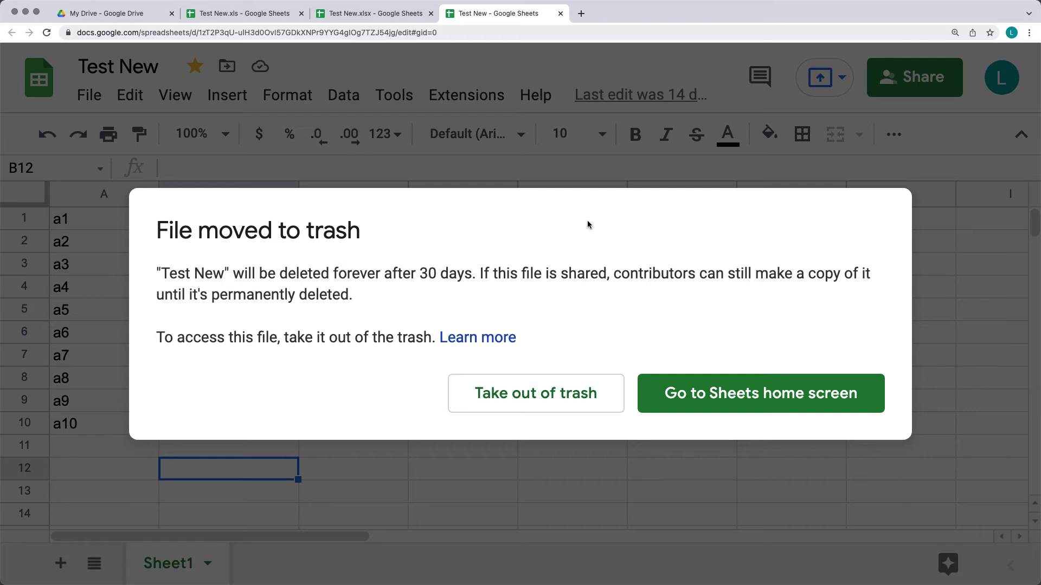
{"action": "left_click", "coordinate": [735, 396]}
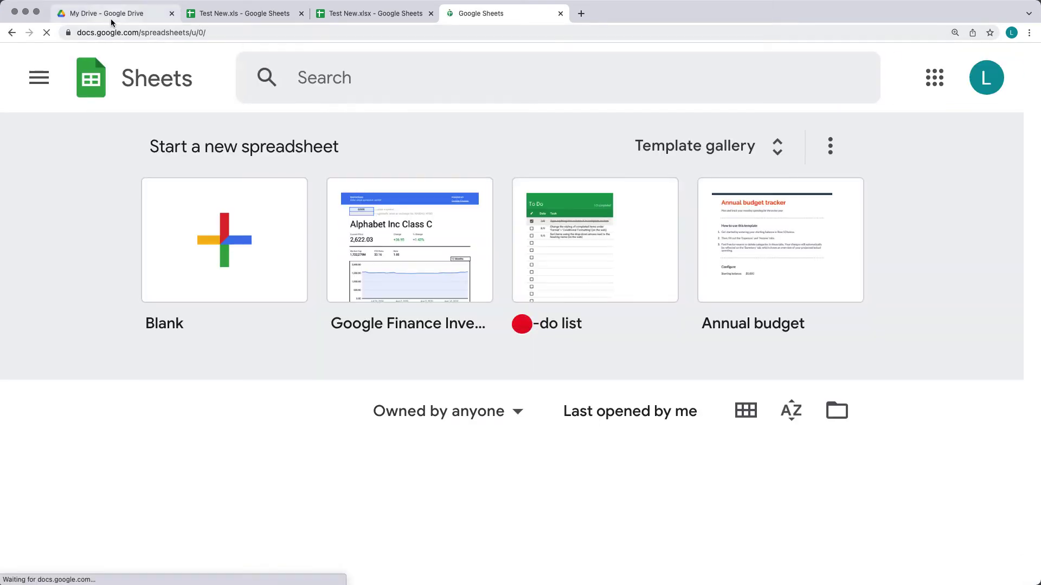
Step: Restore the Test New spreadsheet from the Google Drive trash and return to My Drive
{"action": "left_click", "coordinate": [111, 20]}
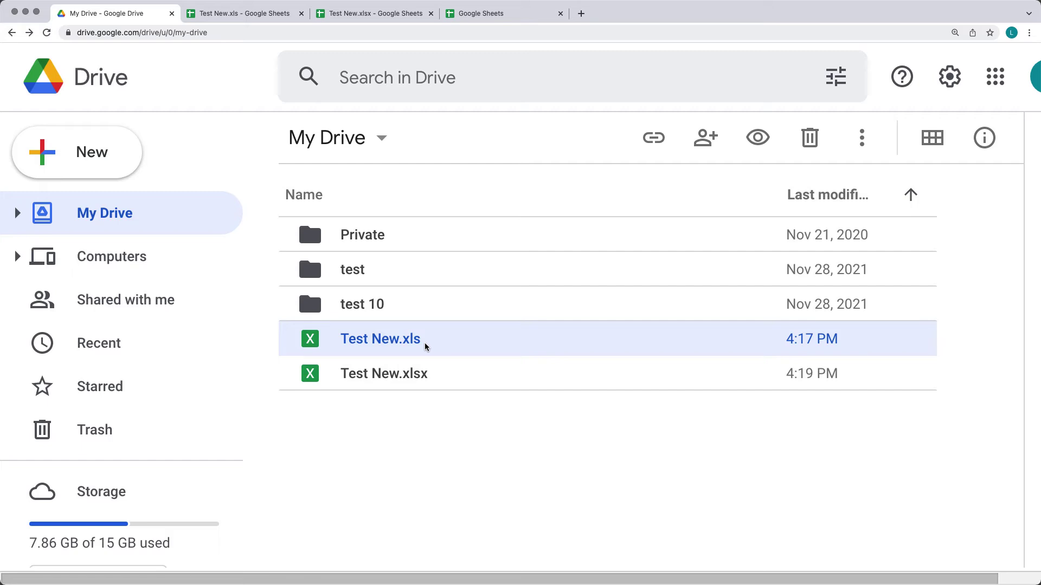
{"action": "left_click", "coordinate": [102, 436]}
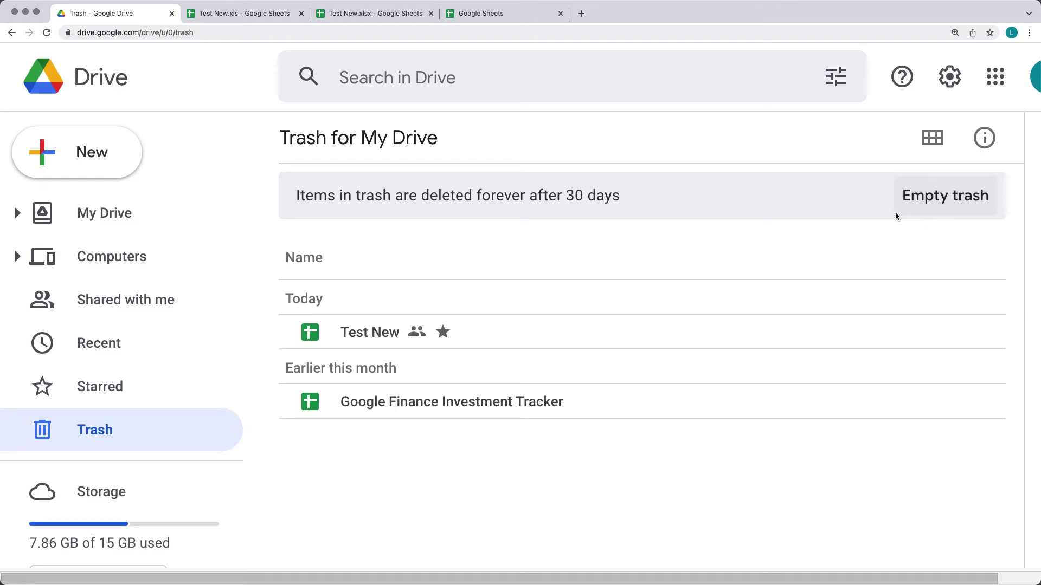
{"action": "left_click", "coordinate": [355, 335]}
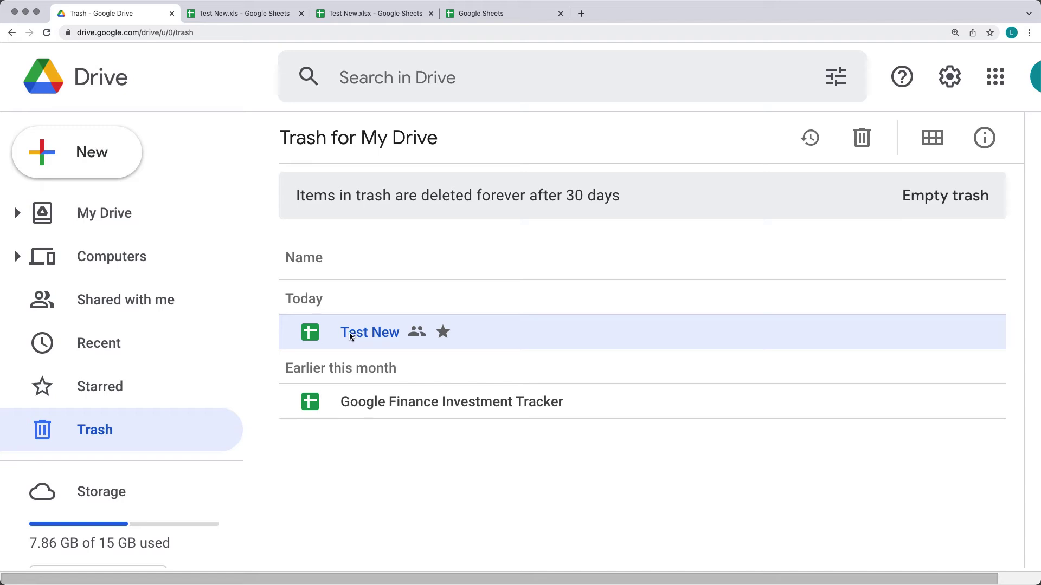
{"action": "right_click", "coordinate": [349, 336]}
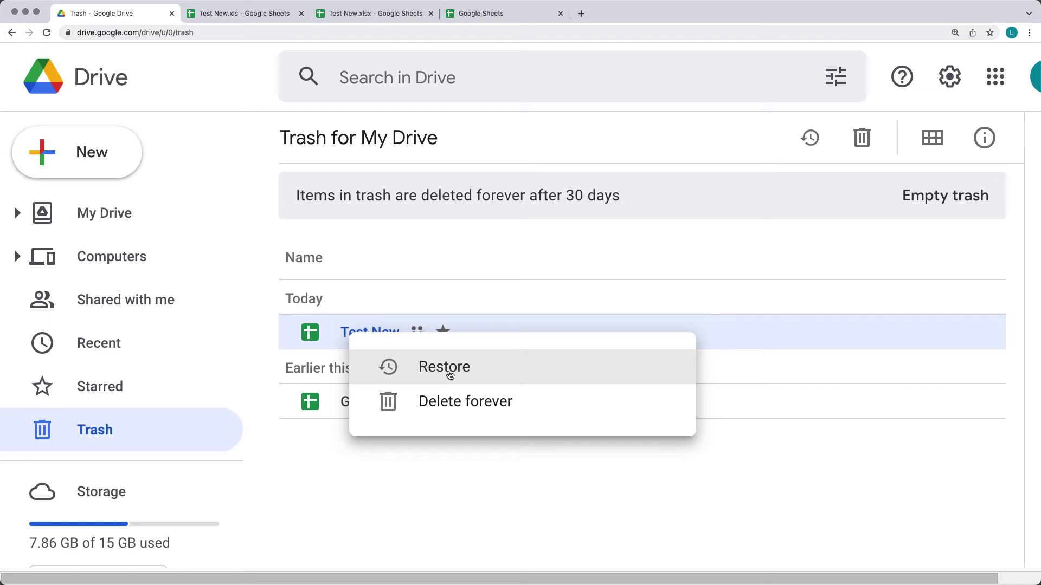
{"action": "left_click", "coordinate": [450, 374]}
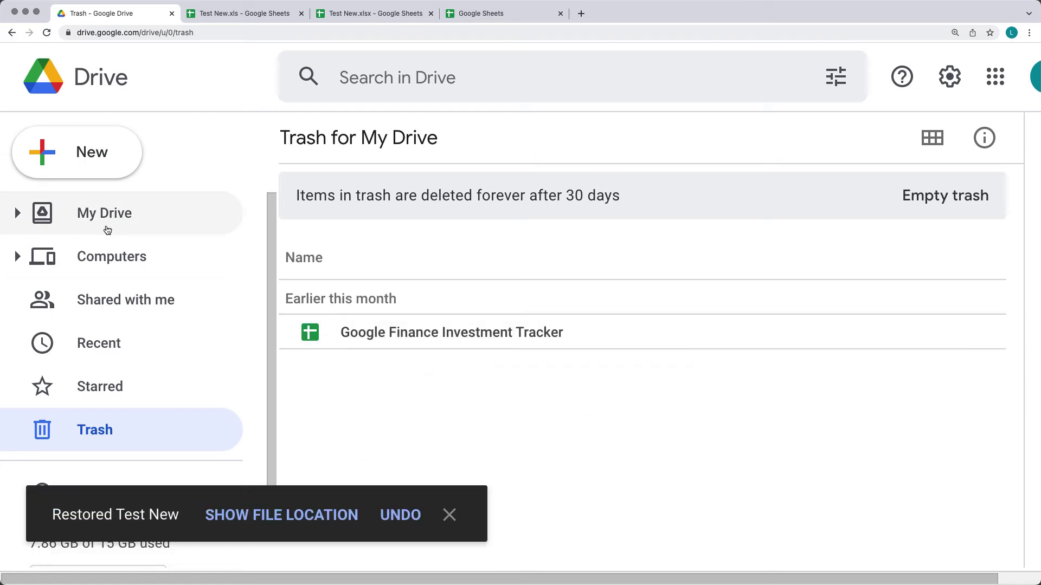
{"action": "left_click", "coordinate": [106, 223]}
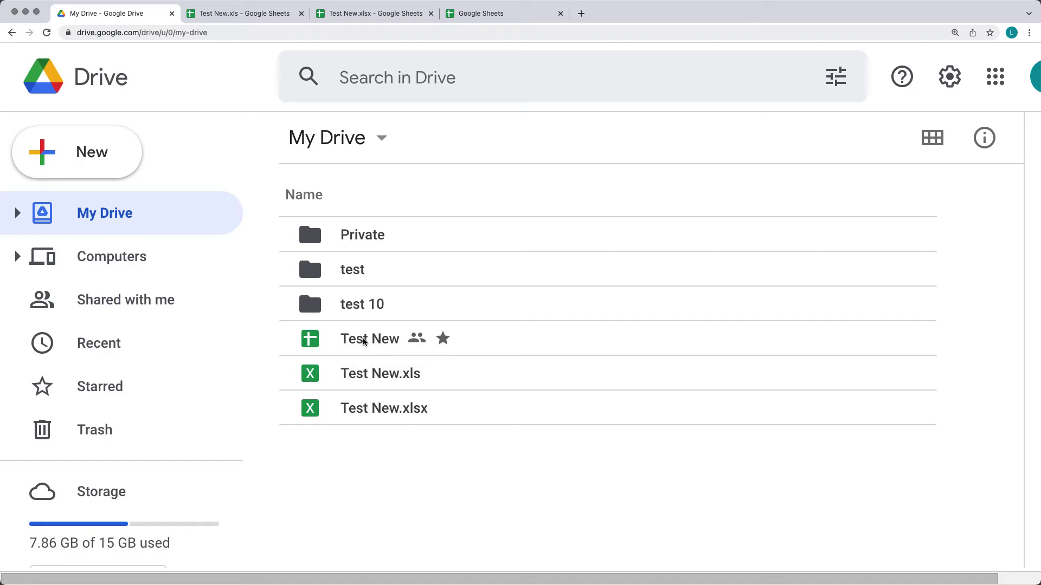
Step: Move Test New.xls and Test New.xlsx from My Drive to the trash, and check that both are listed there
{"action": "left_click", "coordinate": [301, 14]}
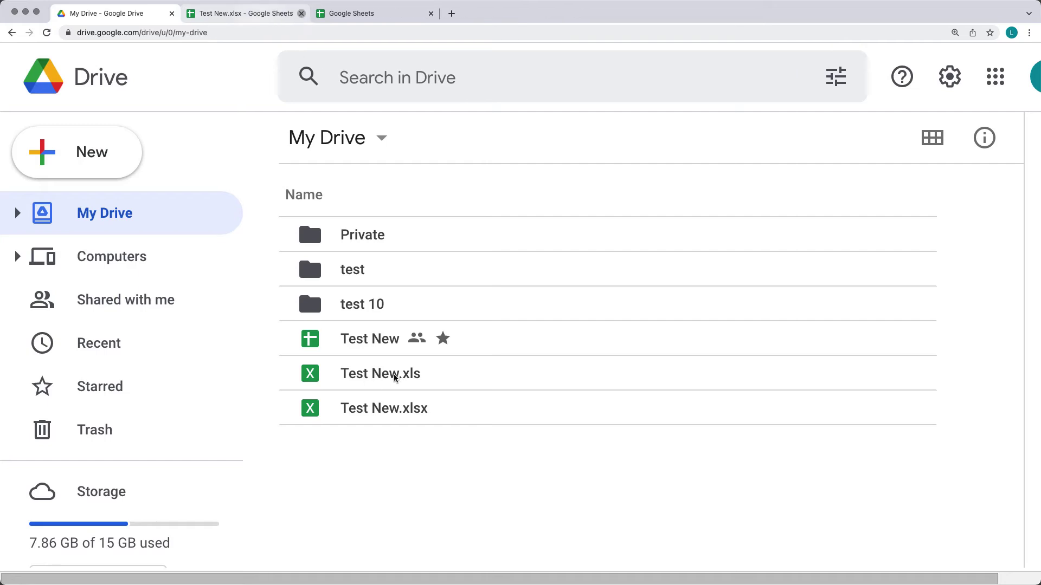
{"action": "left_click", "coordinate": [381, 384]}
{"action": "left_click", "coordinate": [379, 412], "text": "shift"}
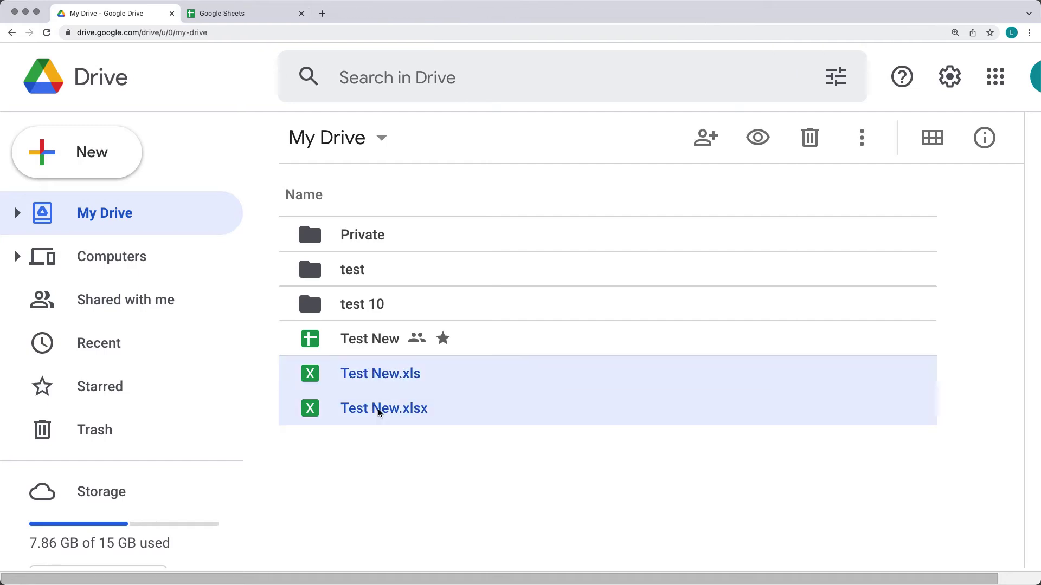
{"action": "right_click", "coordinate": [379, 412]}
{"action": "left_click", "coordinate": [447, 536]}
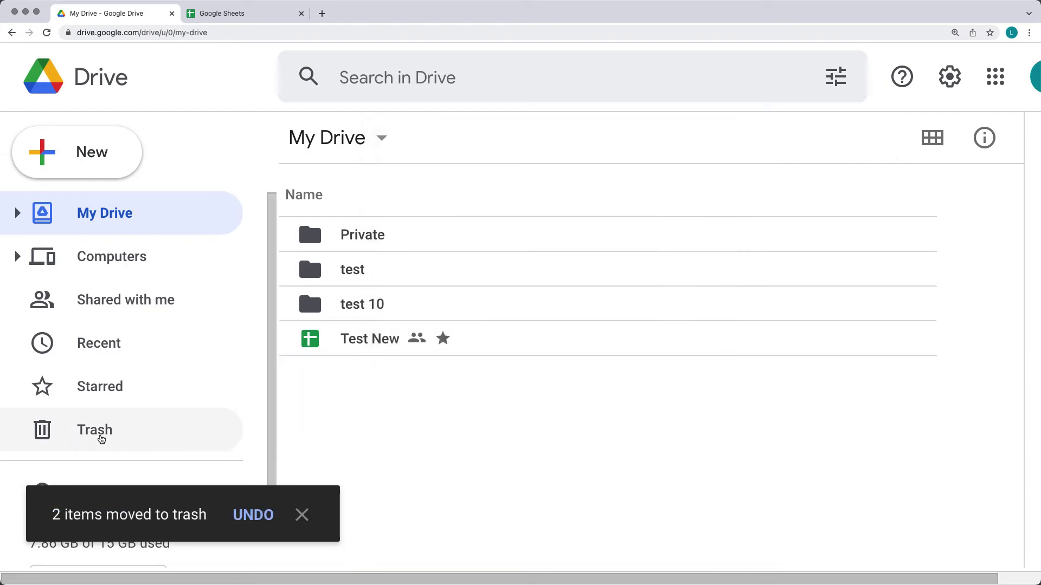
{"action": "left_click", "coordinate": [102, 439]}
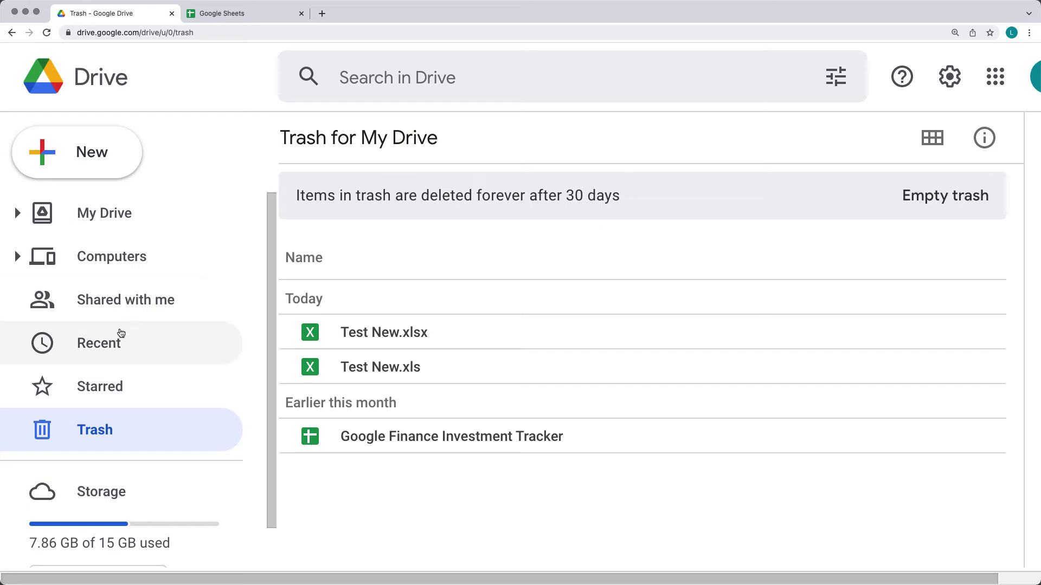
{"action": "left_click", "coordinate": [123, 216]}
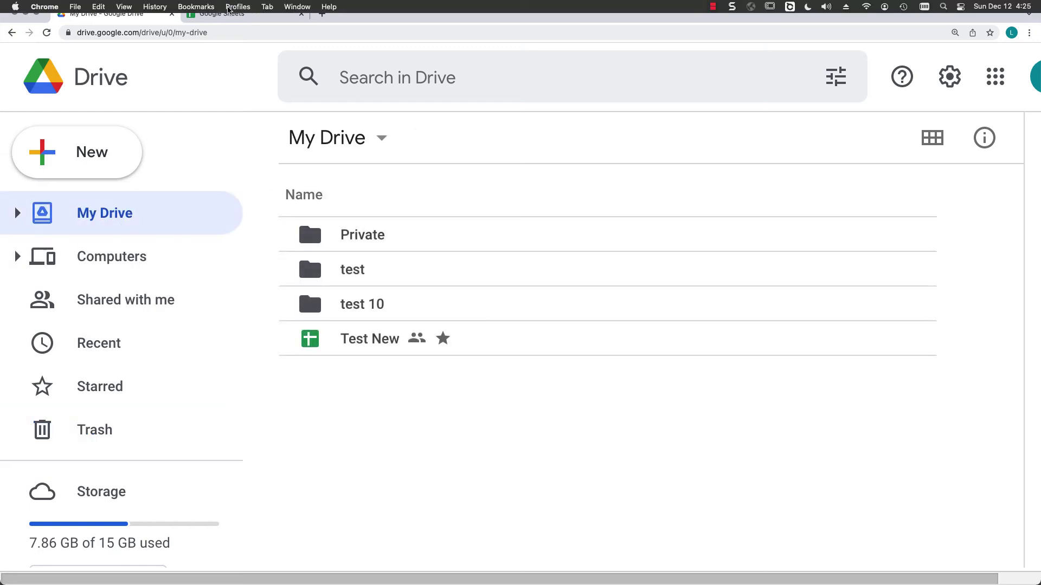
Step: Open Test New from the Sheets home screen and make a copy named Copy of Test New in My Drive
{"action": "left_click", "coordinate": [233, 17]}
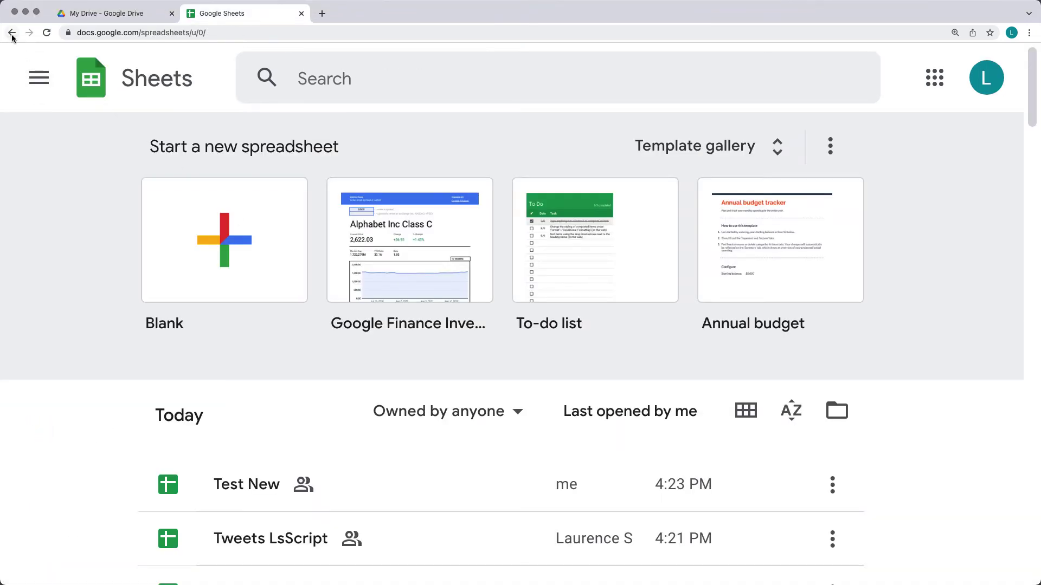
{"action": "left_click", "coordinate": [245, 484]}
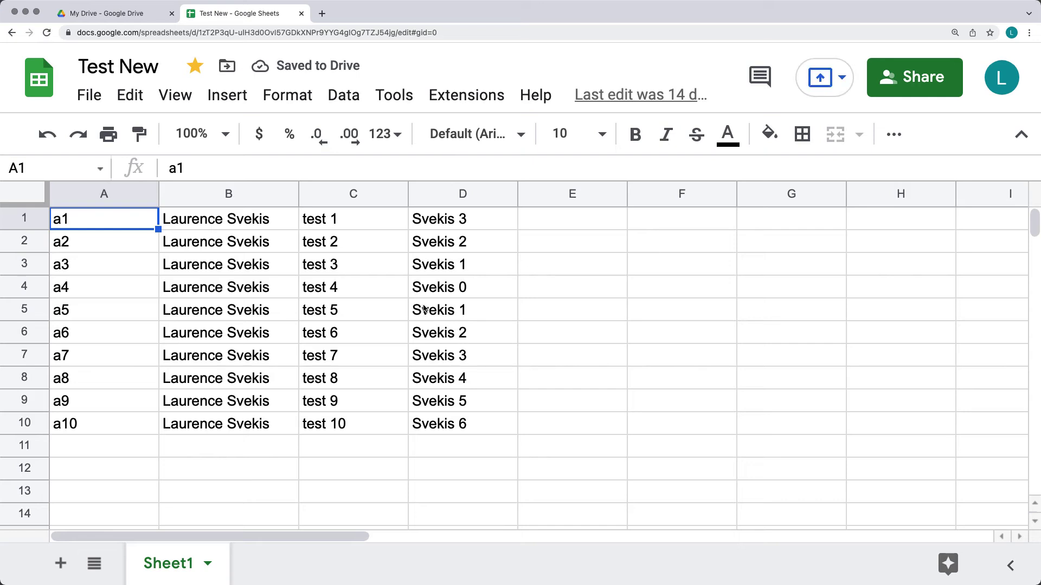
{"action": "left_click", "coordinate": [83, 101]}
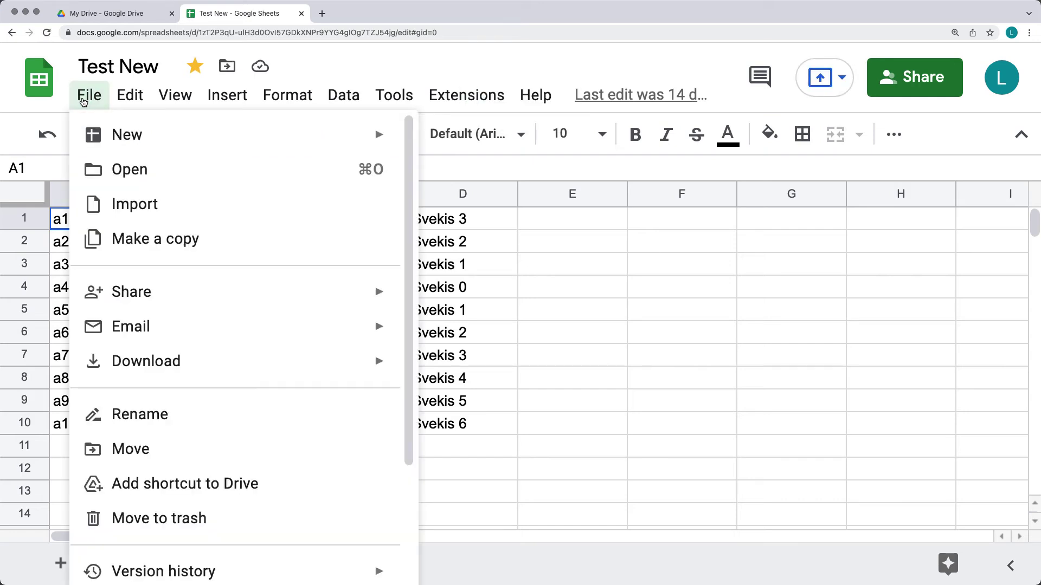
{"action": "left_click", "coordinate": [163, 239]}
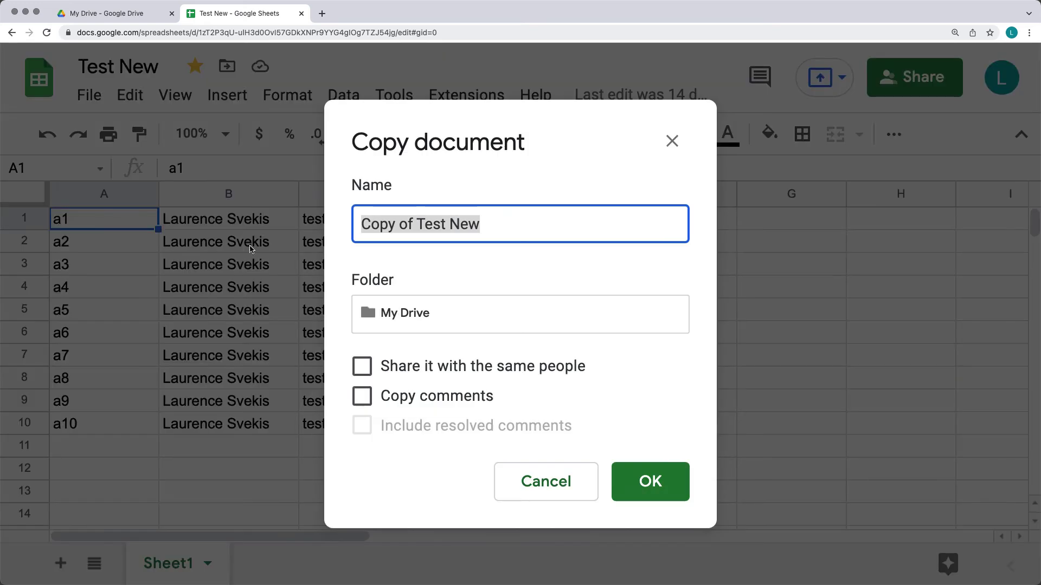
{"action": "left_click", "coordinate": [402, 223]}
{"action": "left_click_drag", "start_coordinate": [417, 224], "coordinate": [330, 223]}
{"action": "left_click", "coordinate": [407, 225]}
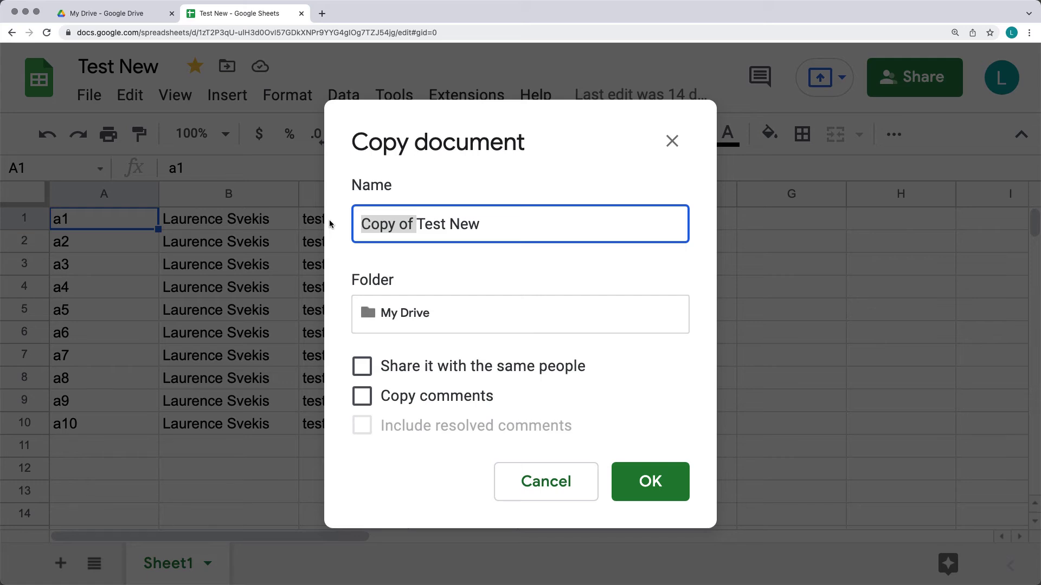
{"action": "left_click", "coordinate": [504, 225]}
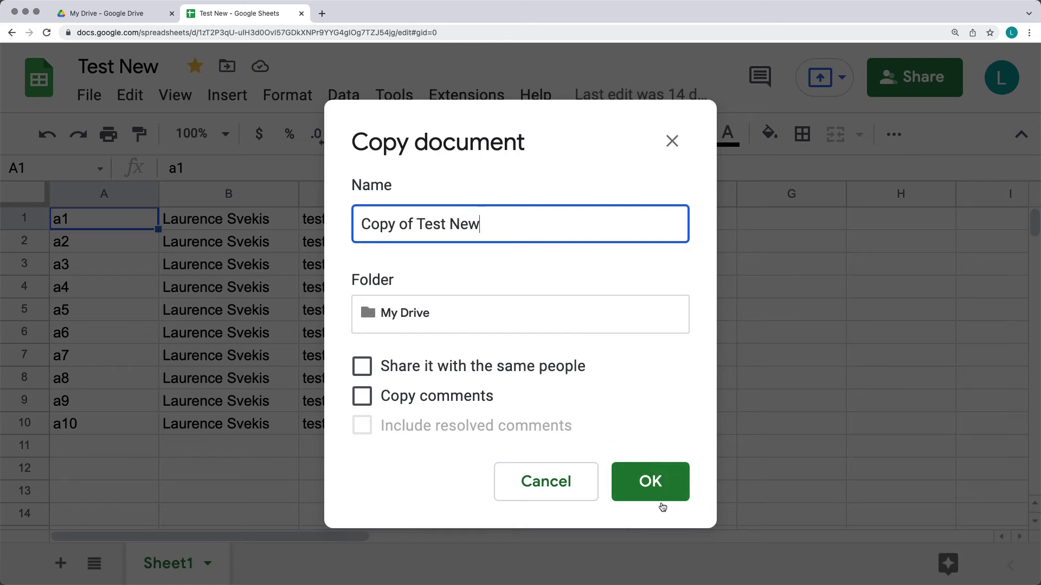
{"action": "left_click", "coordinate": [653, 479]}
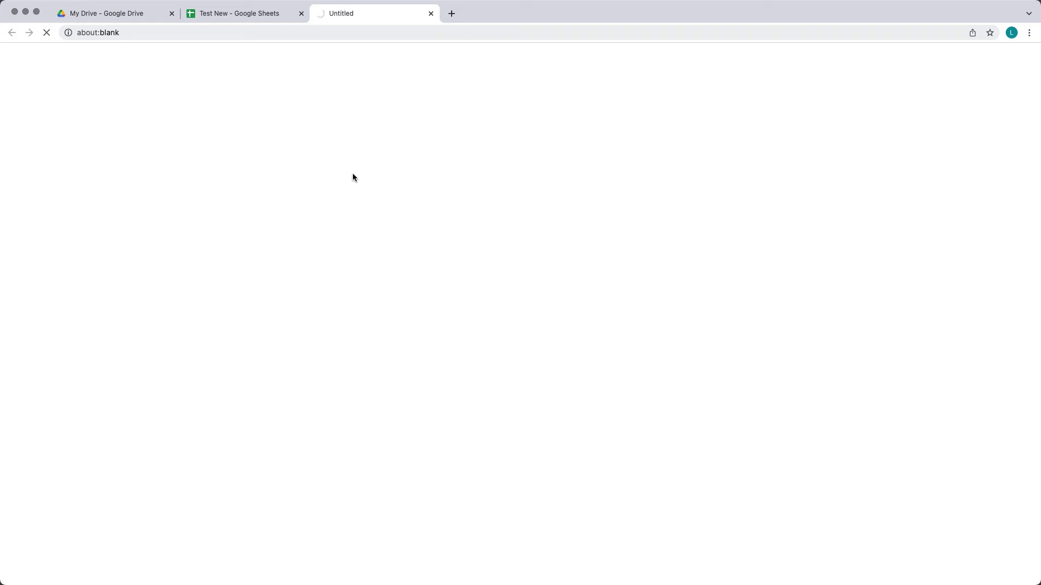
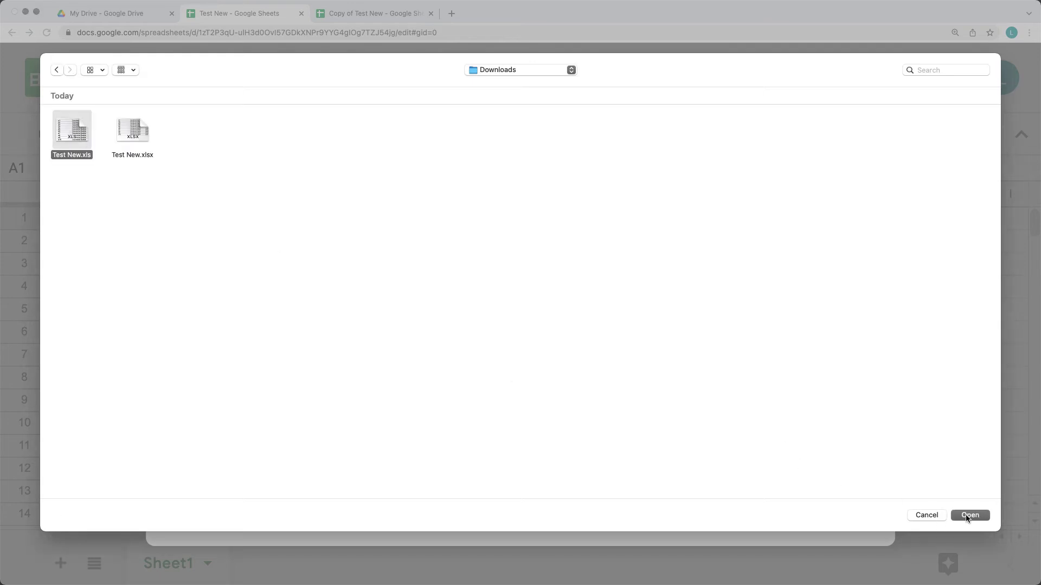
Step: Import Test New.xls from Downloads into the Test New spreadsheet with the Insert new sheet(s) option, leaving Import Theme off
{"action": "left_click", "coordinate": [969, 515]}
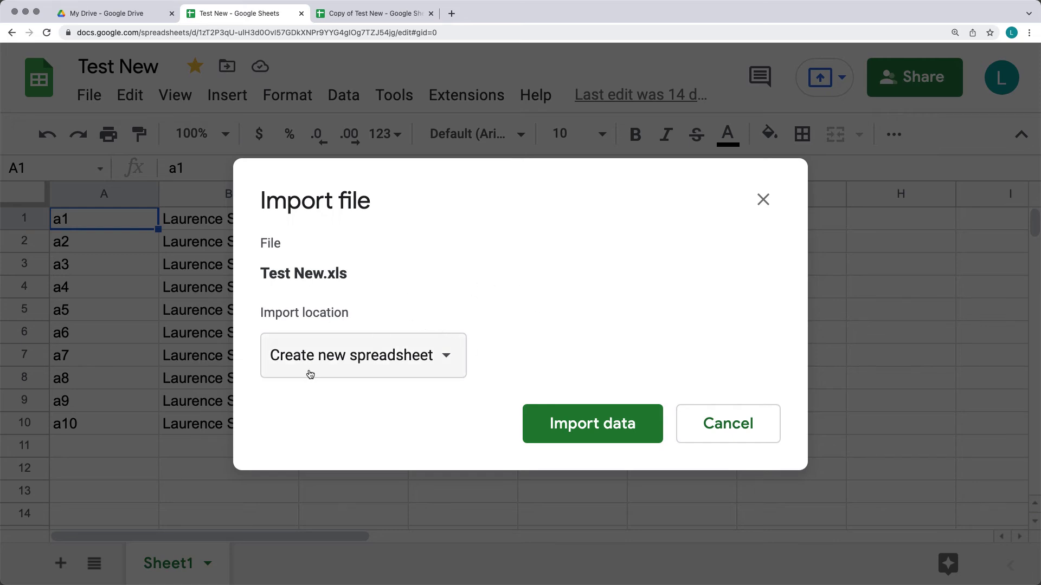
{"action": "left_click", "coordinate": [351, 365]}
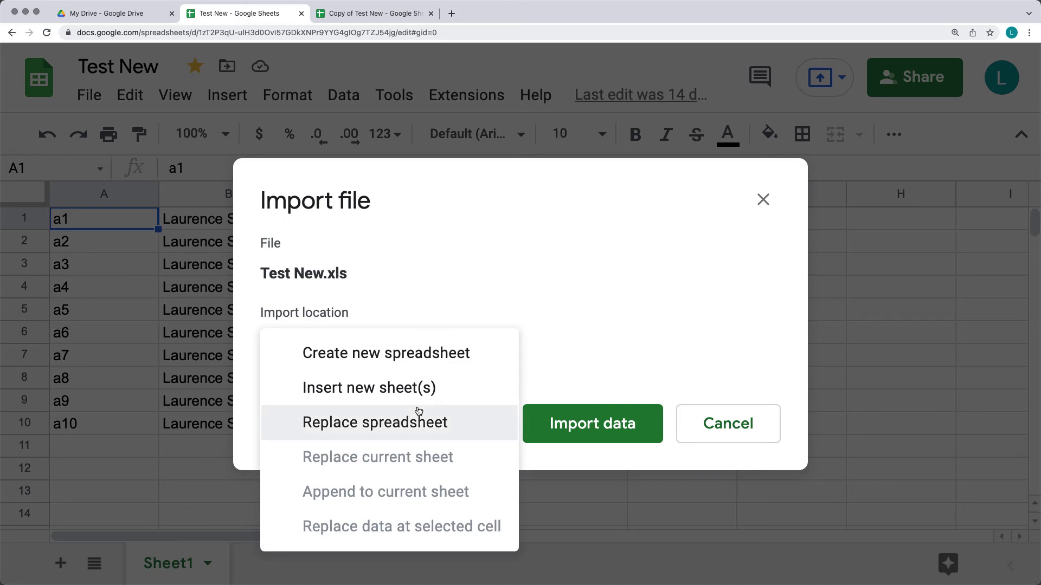
{"action": "left_click", "coordinate": [396, 389]}
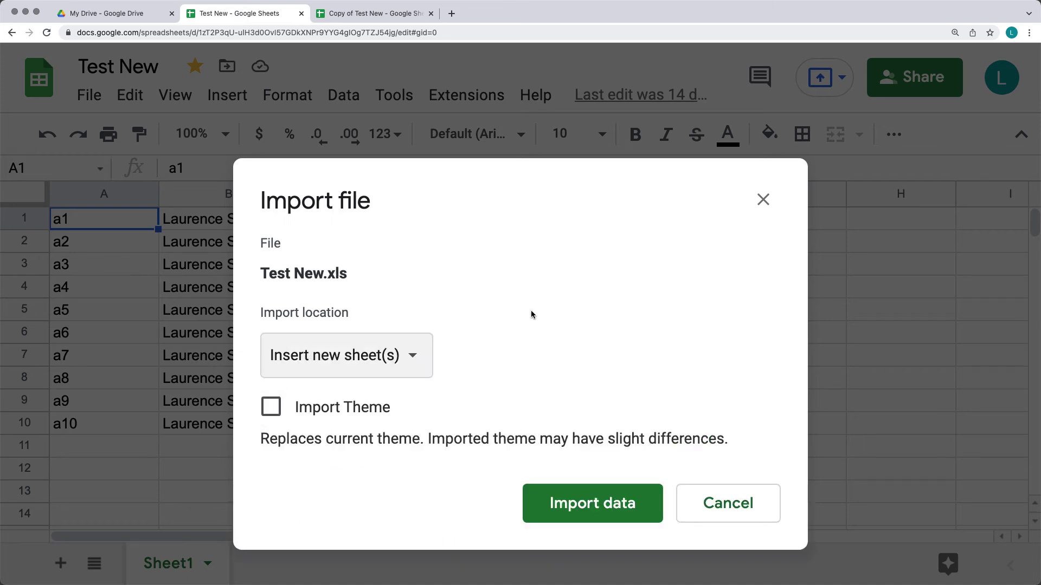
{"action": "left_click", "coordinate": [576, 512]}
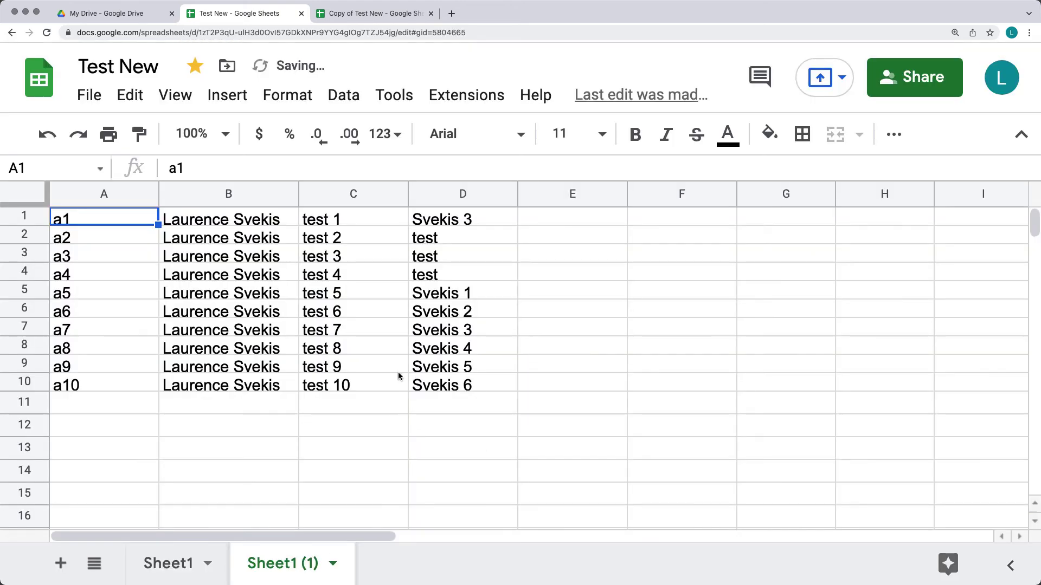
Step: Examine the imported data in Sheet1 (1) and compare it with the original Sheet1
{"action": "left_click", "coordinate": [398, 372]}
{"action": "left_click", "coordinate": [468, 387]}
{"action": "left_click_drag", "start_coordinate": [467, 387], "coordinate": [60, 234]}
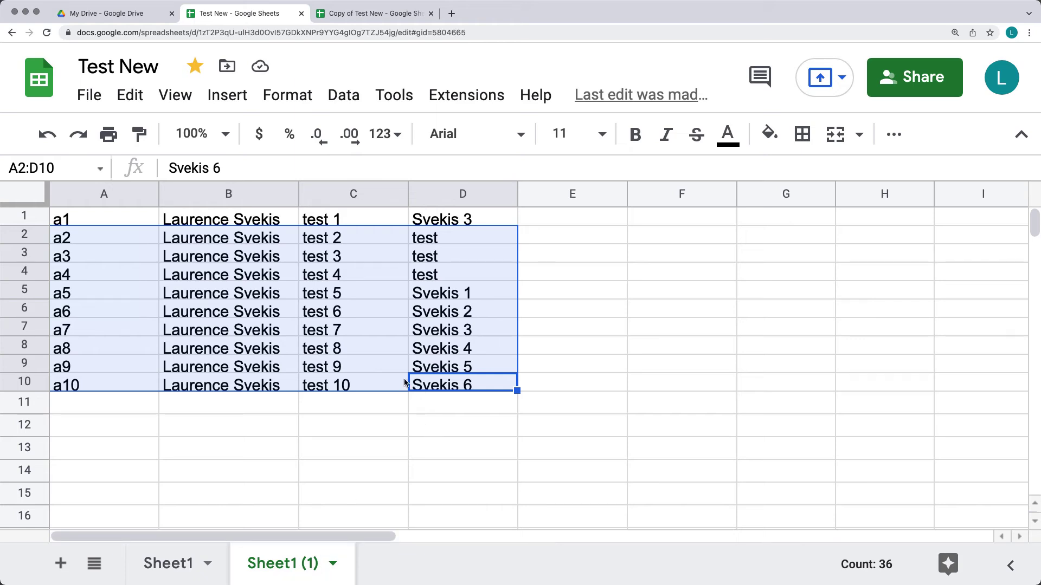
{"action": "left_click", "coordinate": [350, 346]}
{"action": "left_click", "coordinate": [184, 564]}
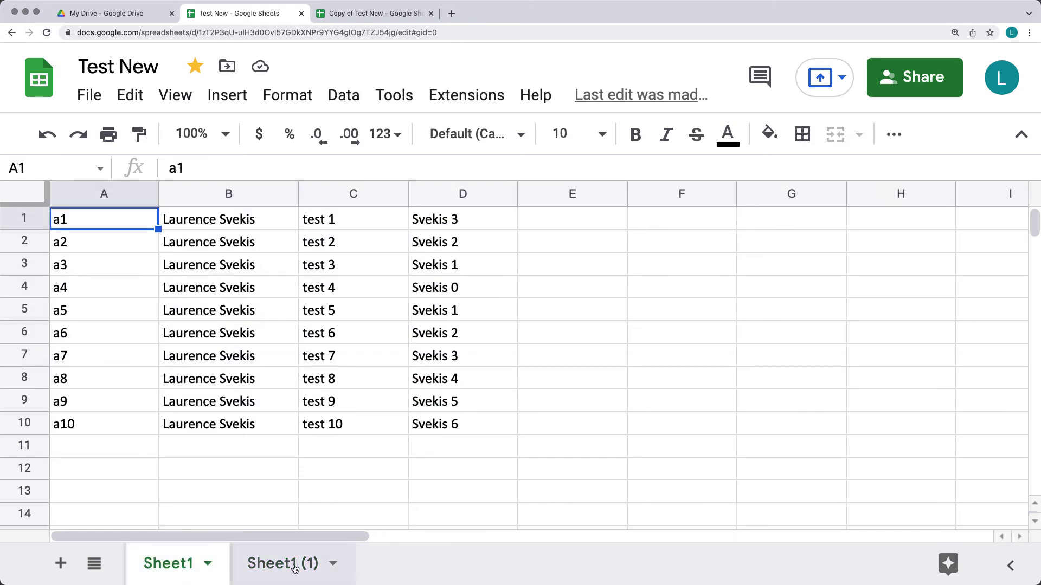
Step: Review the imported data in A1:D10 of Sheet1 (1), and look at the spreadsheet's Add shortcut to Drive file option
{"action": "left_click", "coordinate": [294, 565]}
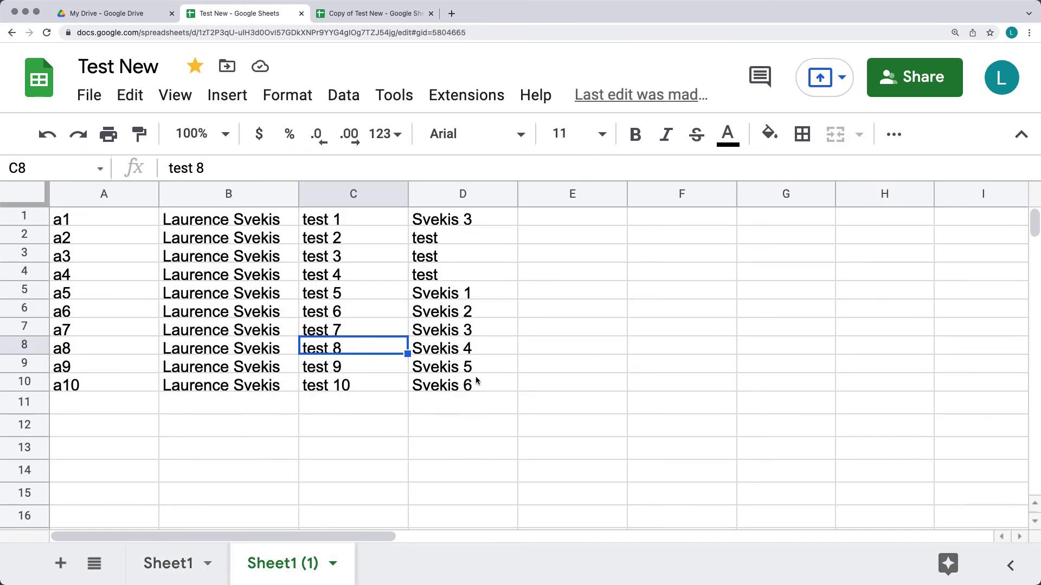
{"action": "left_click_drag", "start_coordinate": [479, 385], "coordinate": [69, 222]}
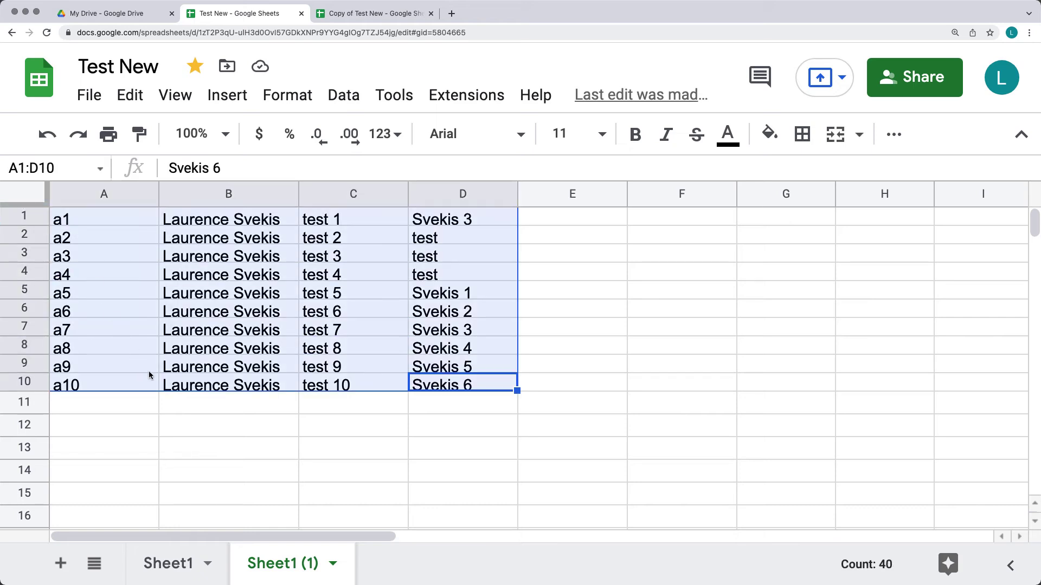
{"action": "left_click", "coordinate": [89, 95]}
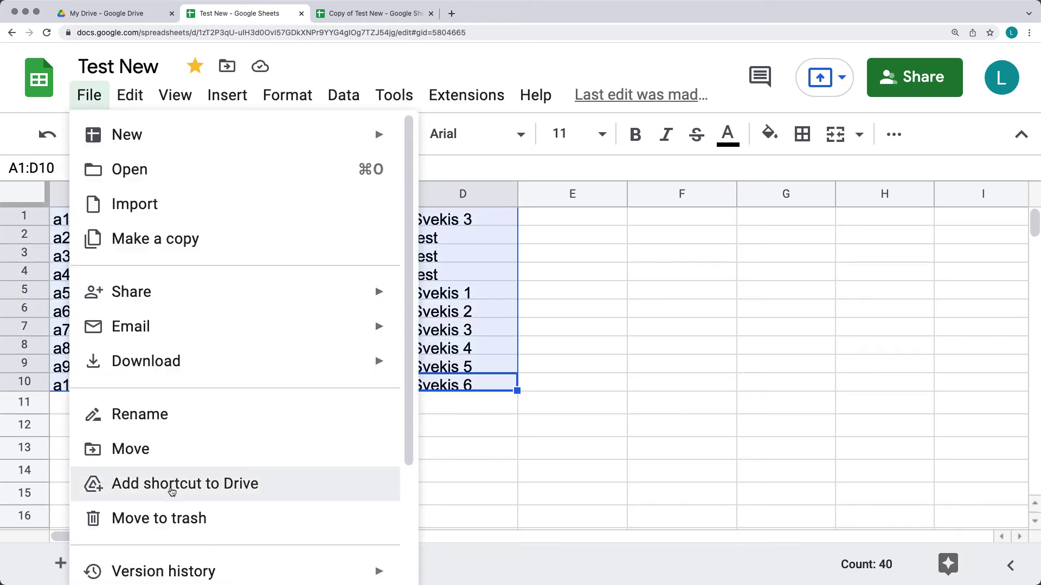
Step: In Google Drive, read the explanation of shortcuts and add a shortcut to Test New in My Drive
{"action": "left_click", "coordinate": [103, 16]}
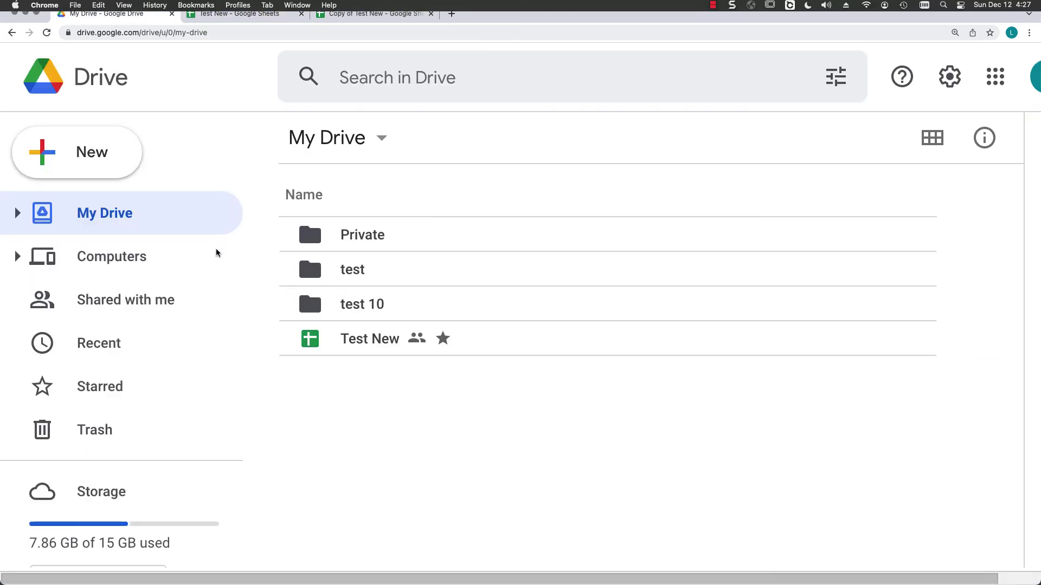
{"action": "left_click", "coordinate": [347, 339]}
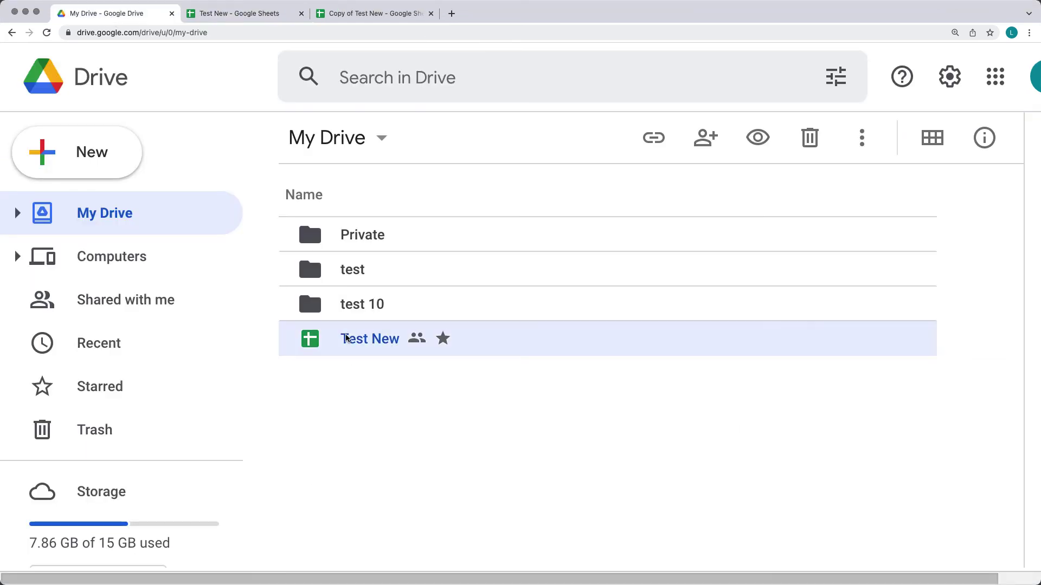
{"action": "right_click", "coordinate": [348, 339]}
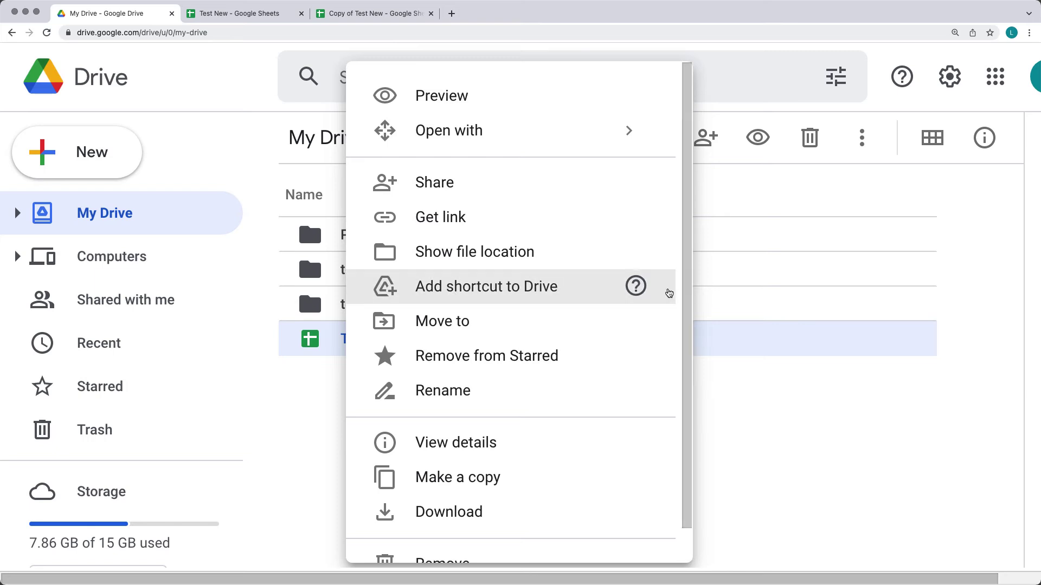
{"action": "mouse_move", "coordinate": [639, 290]}
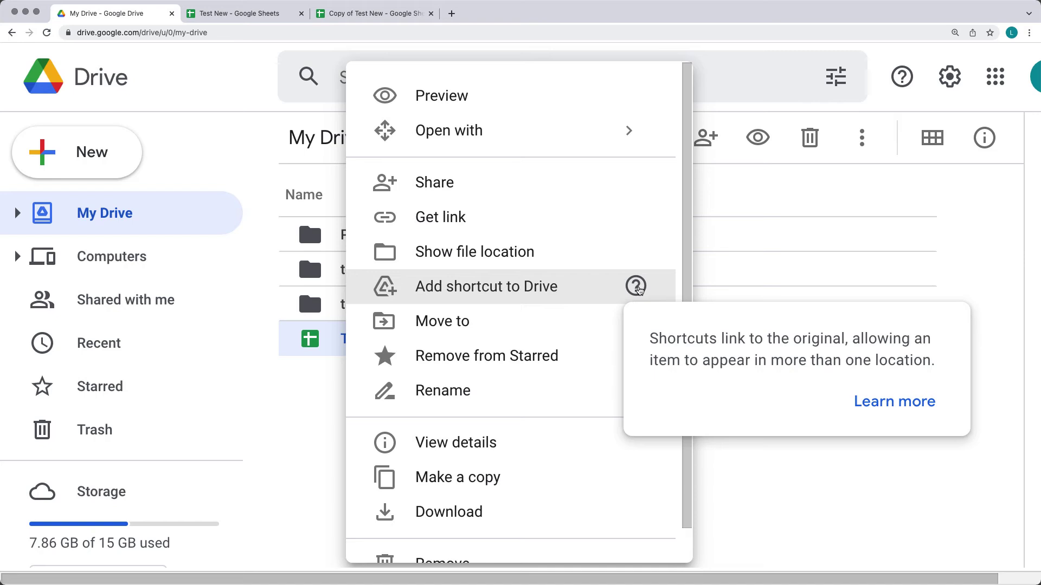
{"action": "left_click", "coordinate": [490, 289]}
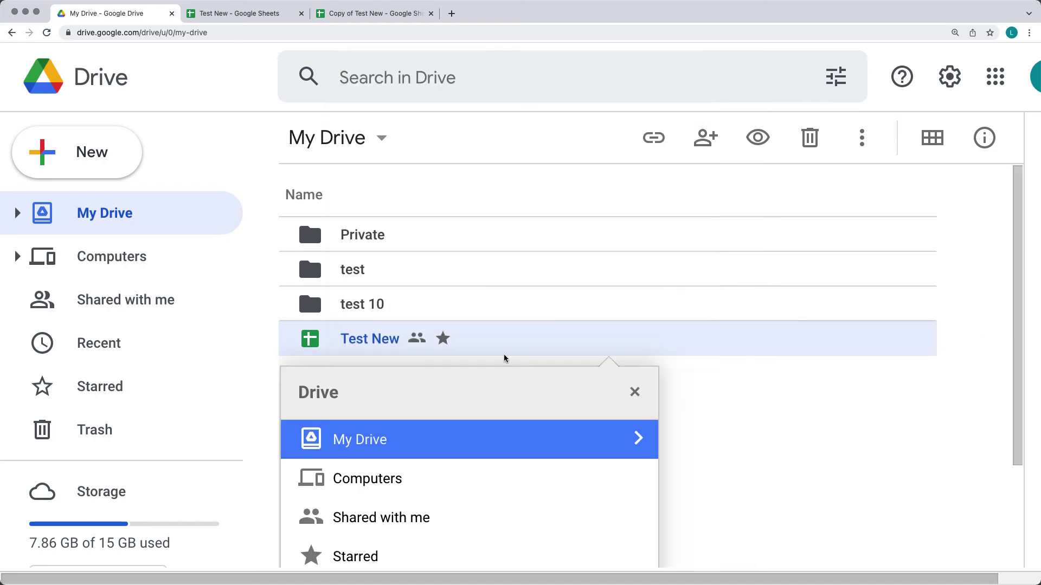
{"action": "left_click", "coordinate": [577, 533]}
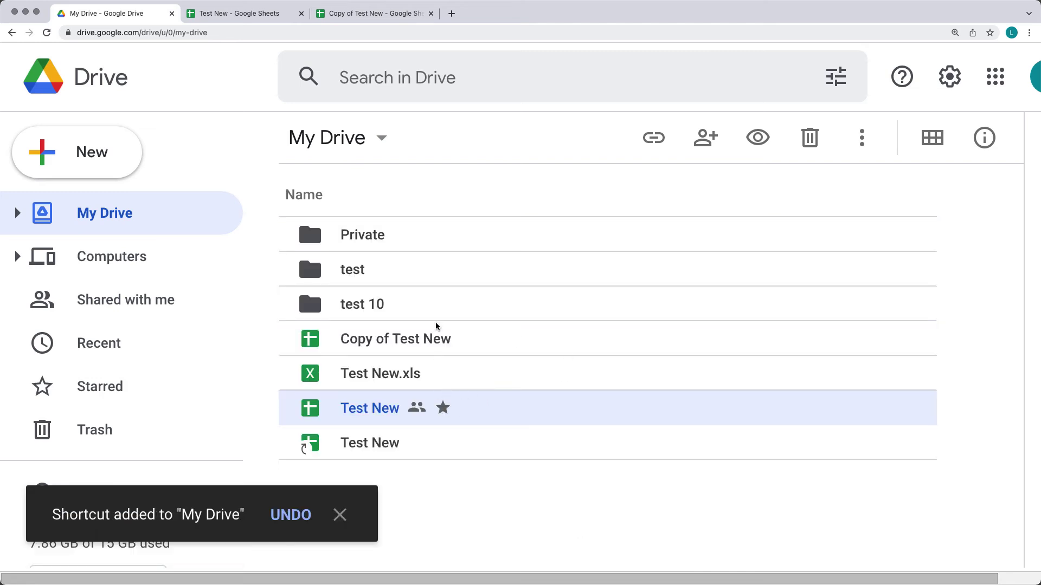
{"action": "left_click", "coordinate": [474, 513]}
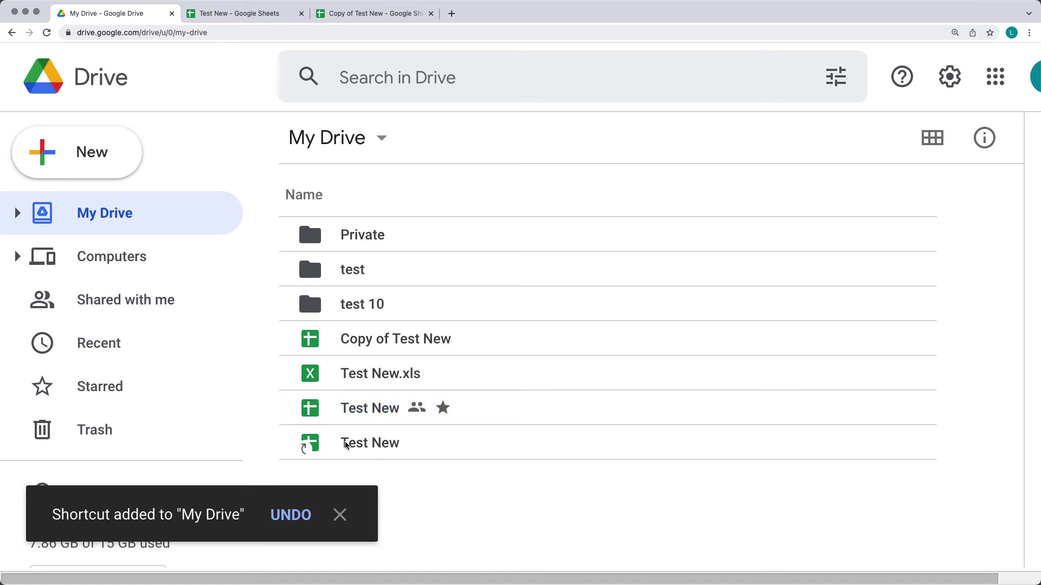
{"action": "left_click", "coordinate": [380, 443]}
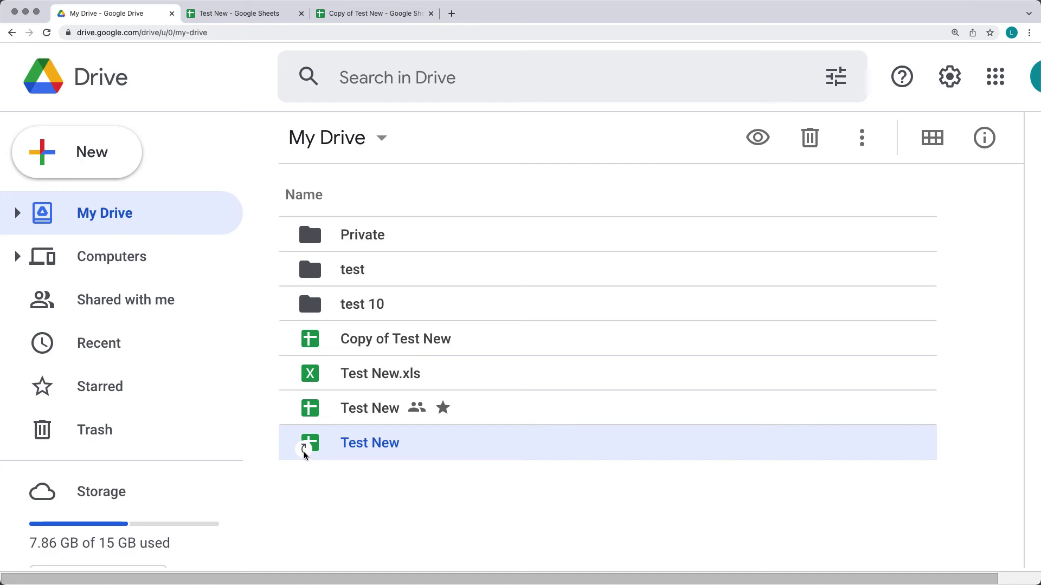
Step: From within the Test New spreadsheet, add a second shortcut to the file in My Drive
{"action": "left_click", "coordinate": [238, 13]}
{"action": "left_click", "coordinate": [90, 95]}
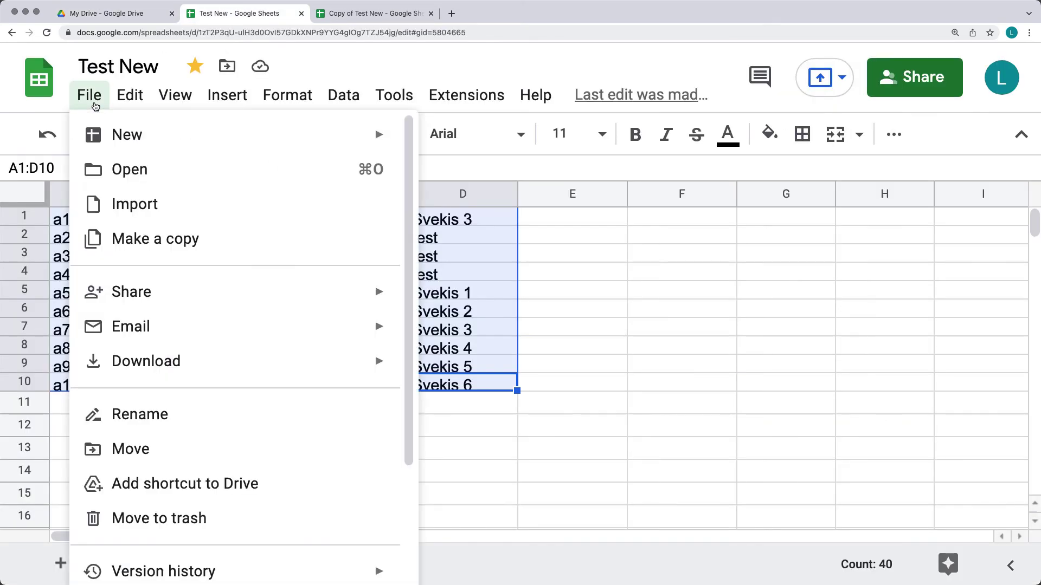
{"action": "left_click", "coordinate": [184, 486]}
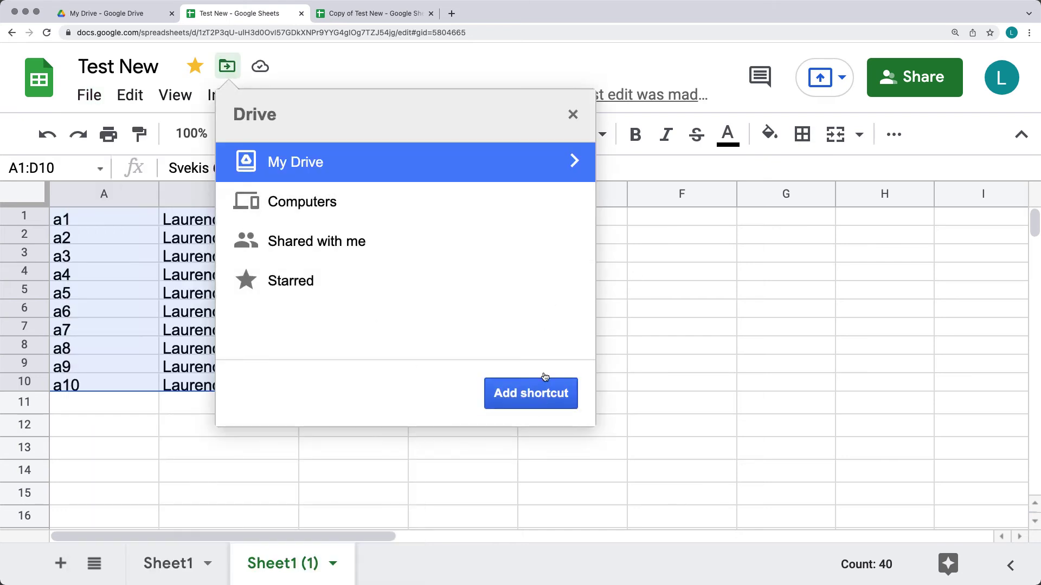
{"action": "left_click", "coordinate": [574, 162]}
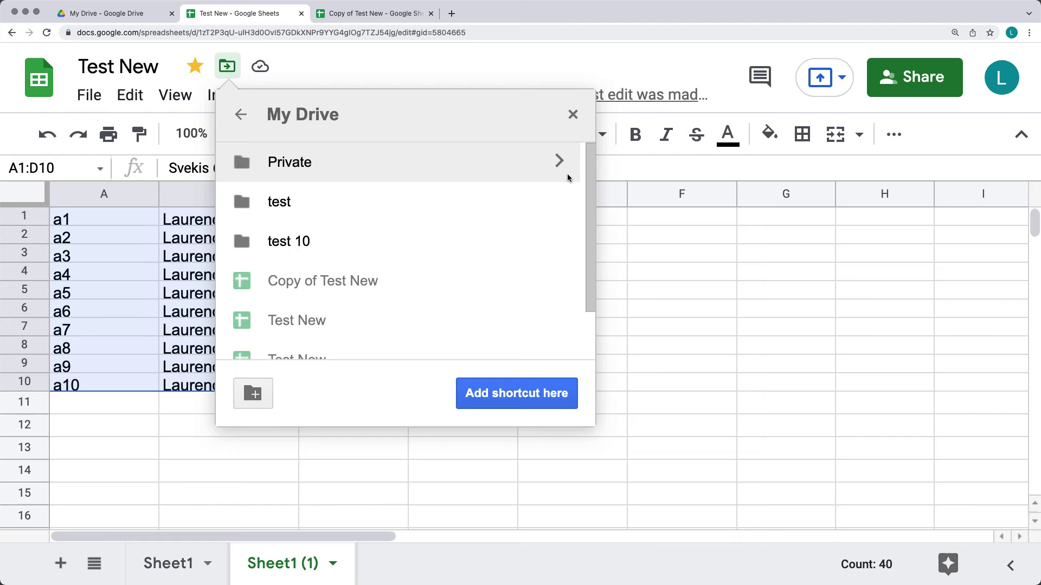
{"action": "left_click", "coordinate": [520, 393]}
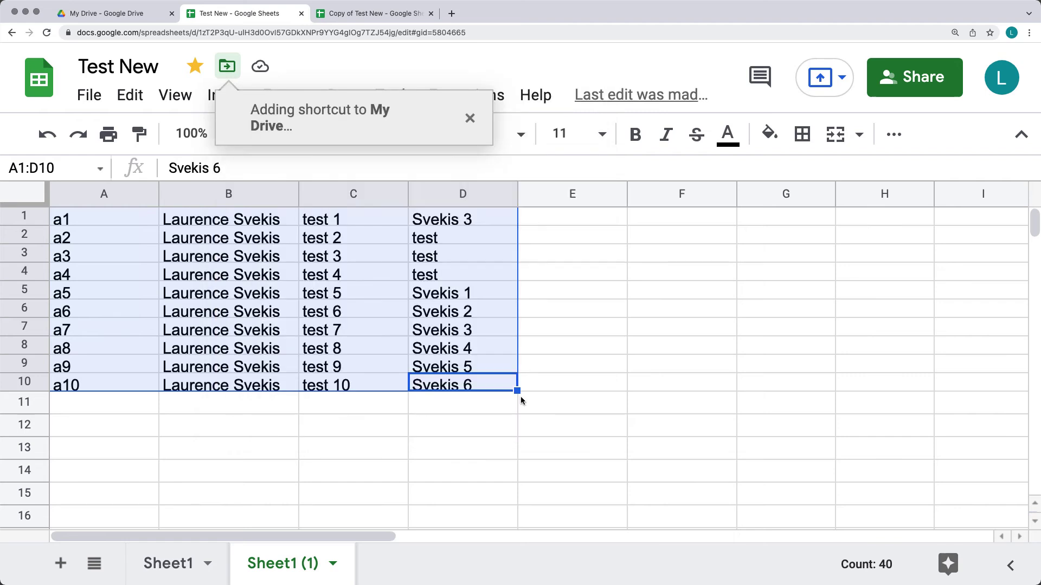
Step: In Google Drive, move the second Test New shortcut from My Drive into the test 10 folder
{"action": "left_click", "coordinate": [122, 15]}
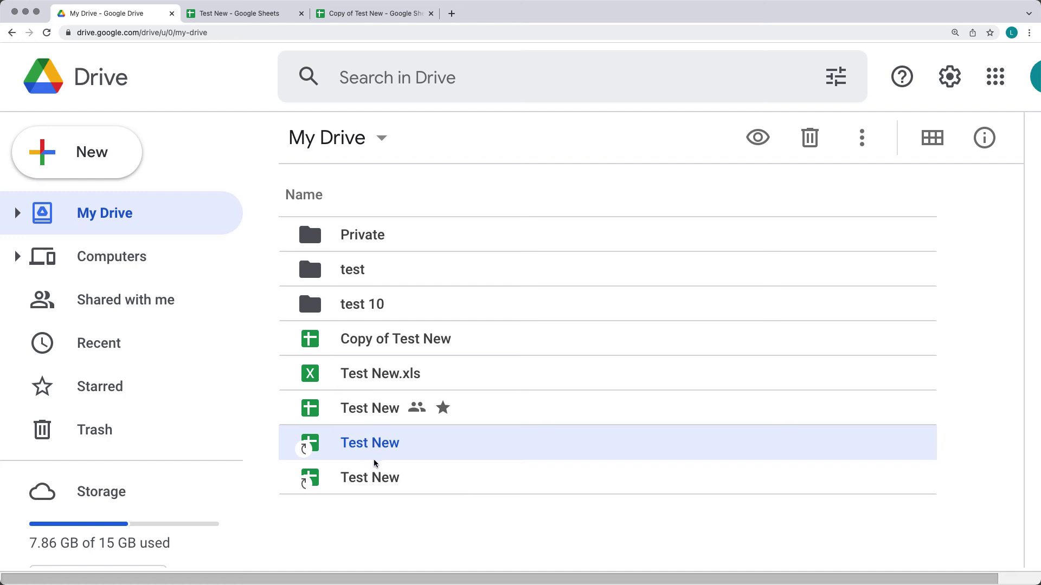
{"action": "left_click", "coordinate": [364, 483]}
{"action": "left_click_drag", "start_coordinate": [364, 483], "coordinate": [436, 301]}
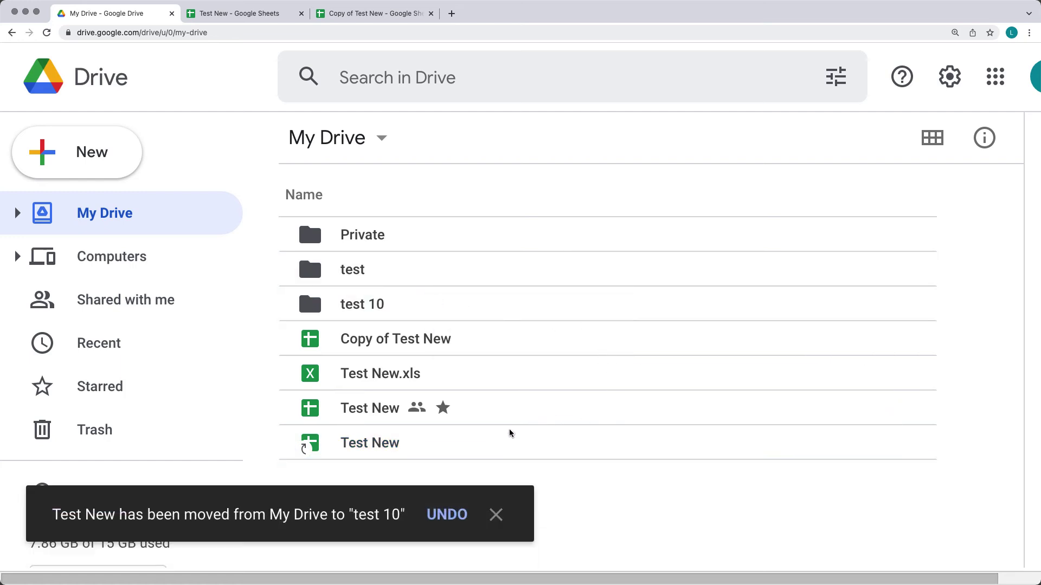
{"action": "left_click", "coordinate": [495, 515]}
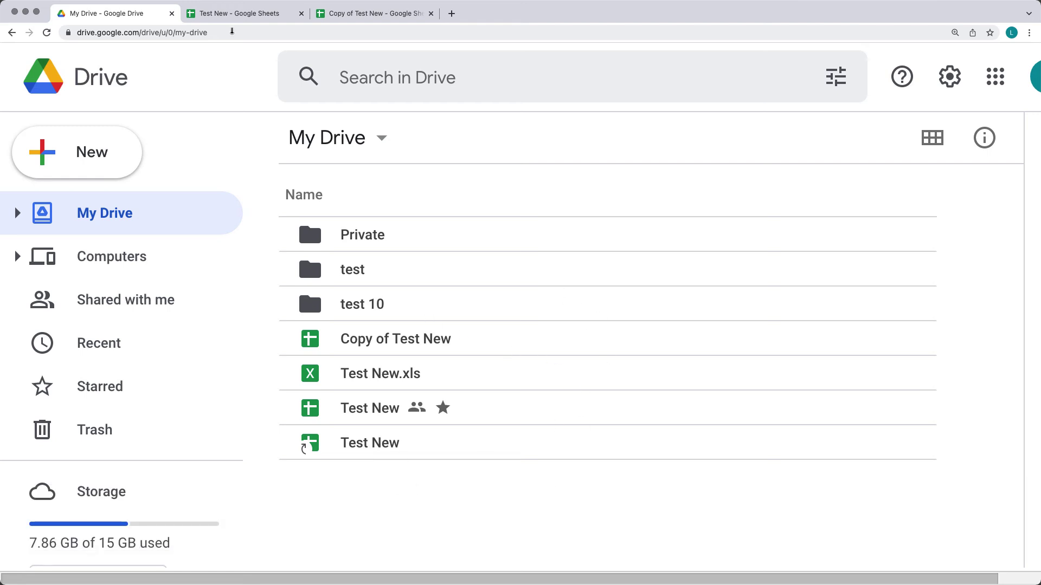
Step: Examine the original file and shortcut options available for the remaining Test New shortcut in My Drive
{"action": "left_click", "coordinate": [373, 446]}
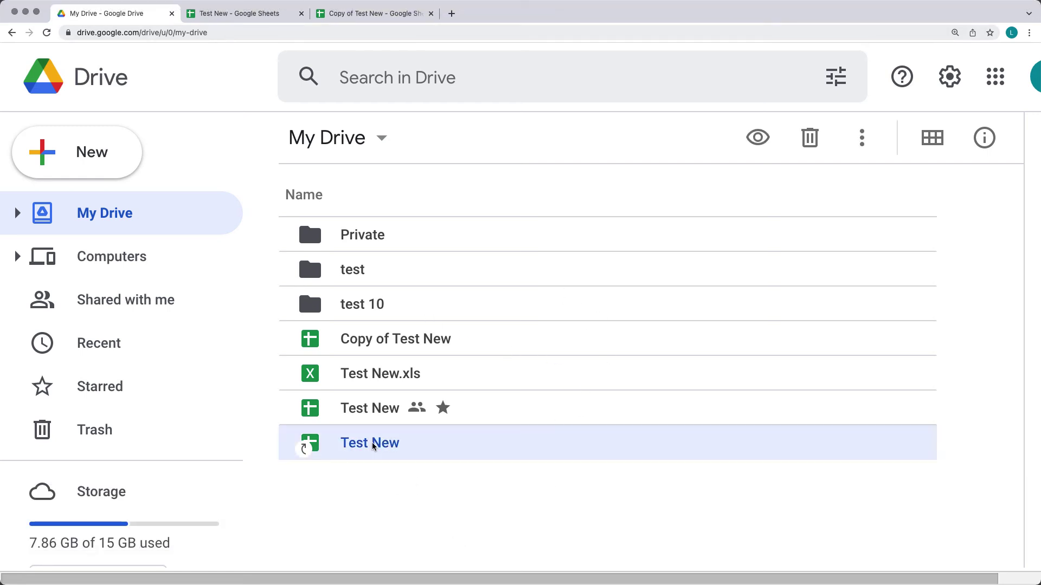
{"action": "right_click", "coordinate": [373, 446]}
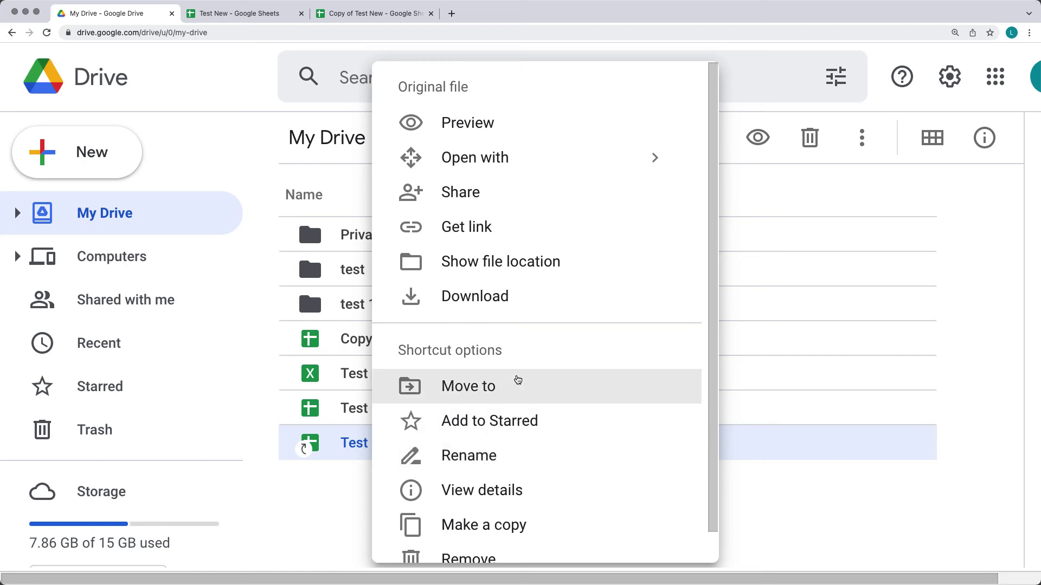
{"action": "scroll", "coordinate": [529, 379], "scroll_direction": "down", "scroll_amount": 1}
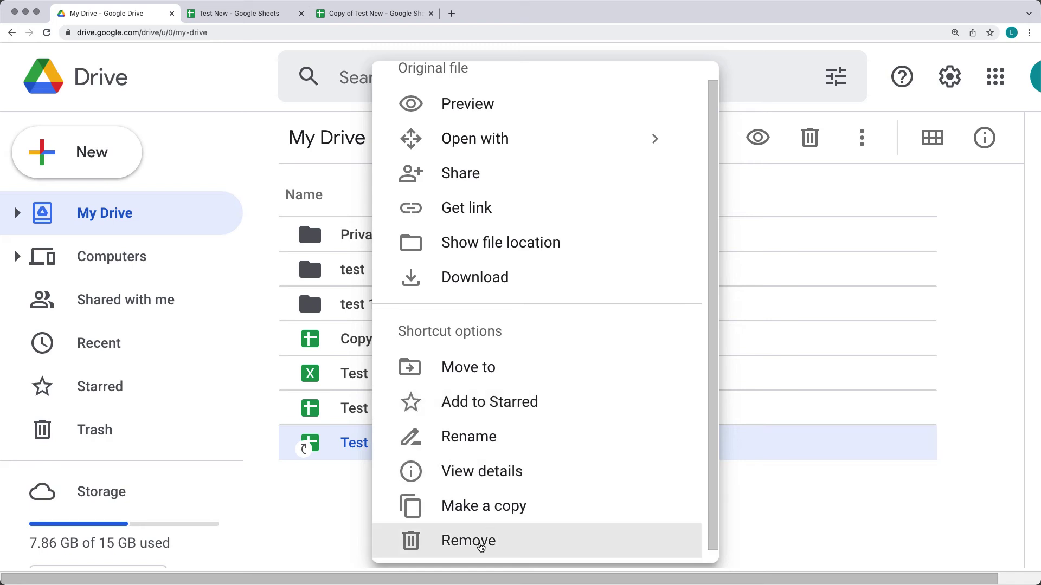
{"action": "left_click", "coordinate": [327, 512]}
Step: Return to Sheet1 of Test New and open the spreadsheet settings to view the locale and time zone
{"action": "left_click", "coordinate": [220, 13]}
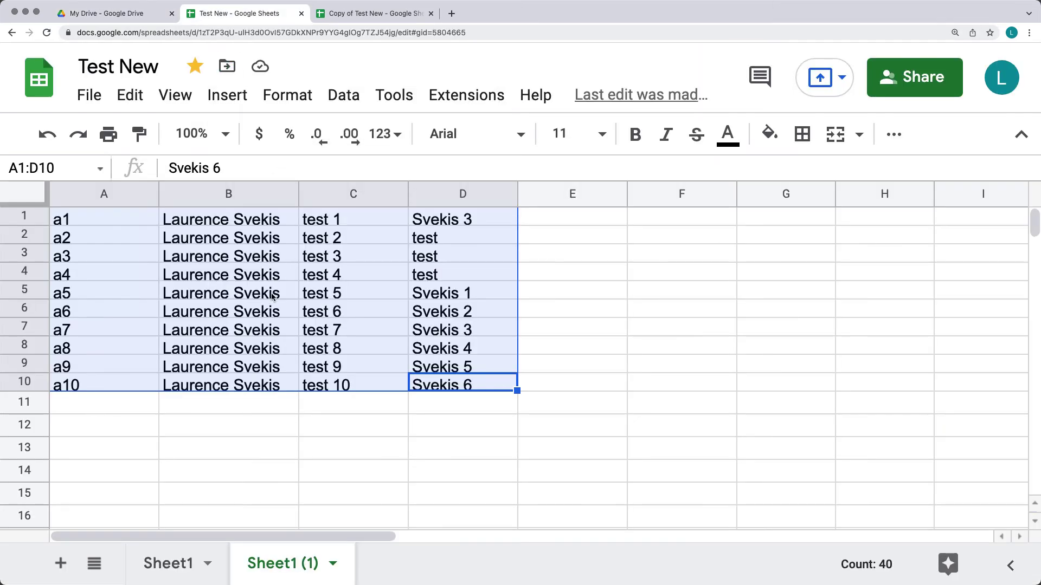
{"action": "left_click", "coordinate": [168, 565]}
{"action": "left_click", "coordinate": [89, 95]}
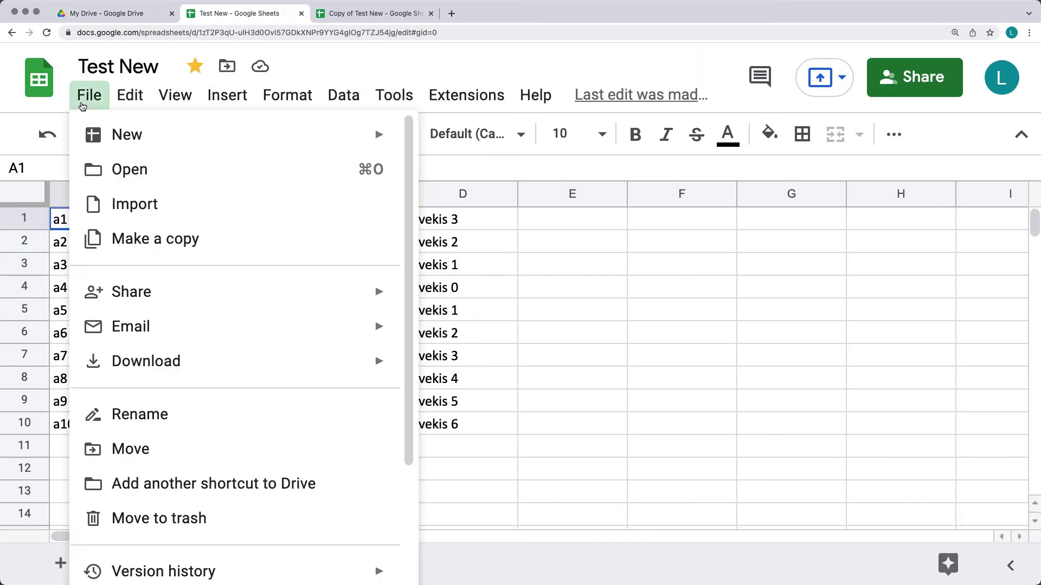
{"action": "scroll", "coordinate": [216, 336], "scroll_direction": "down", "scroll_amount": 3}
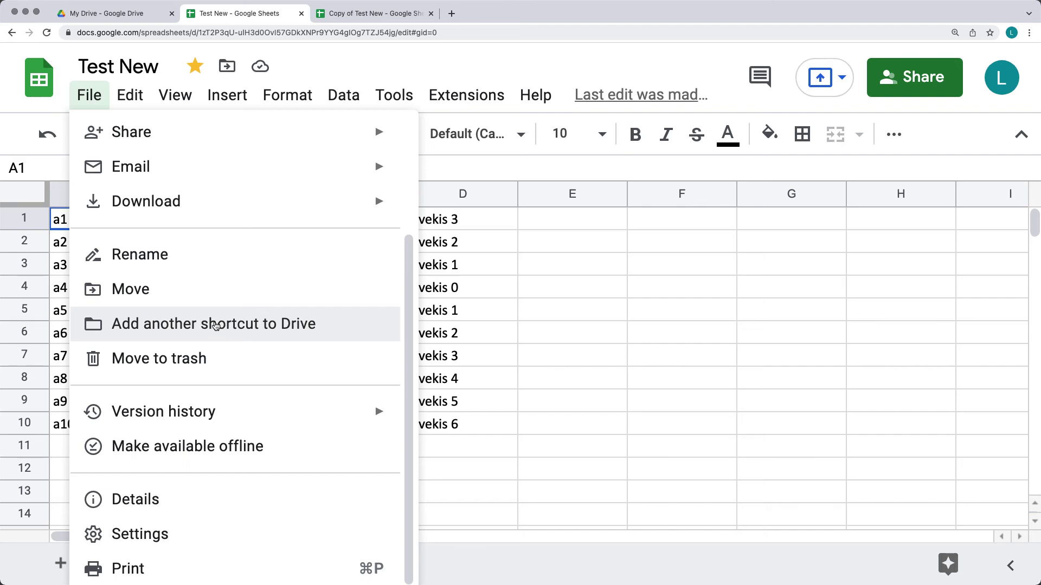
{"action": "left_click", "coordinate": [135, 534]}
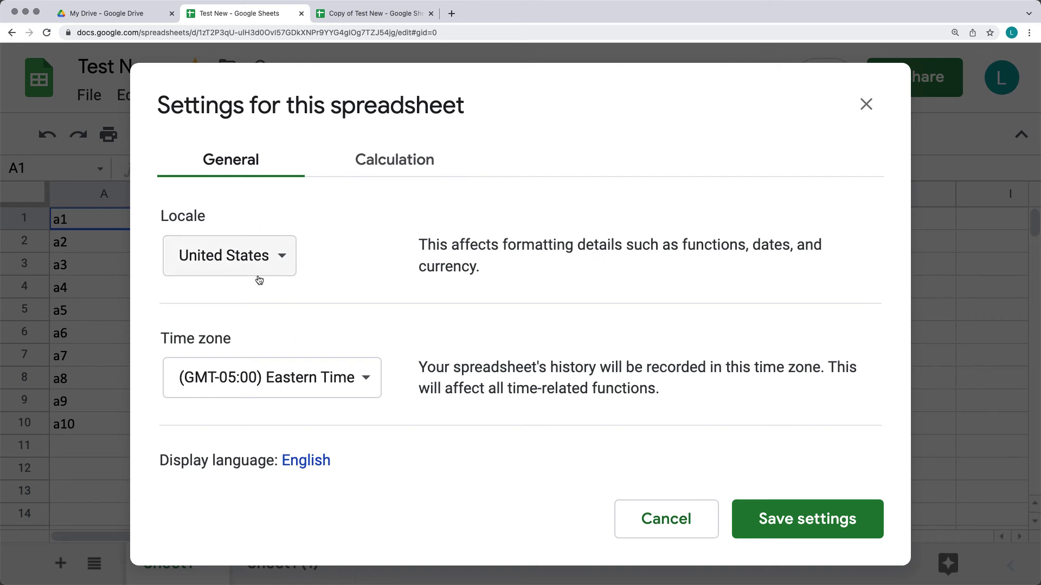
Step: Examine the Recalculation and Iterative calculation choices in the calculation settings, and close them without saving
{"action": "left_click", "coordinate": [378, 172]}
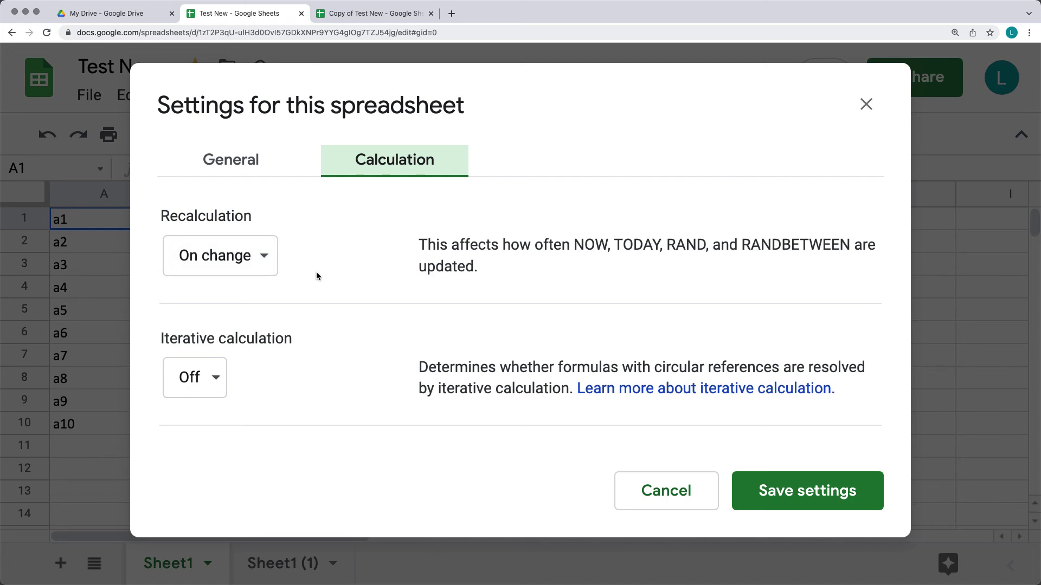
{"action": "left_click", "coordinate": [234, 263]}
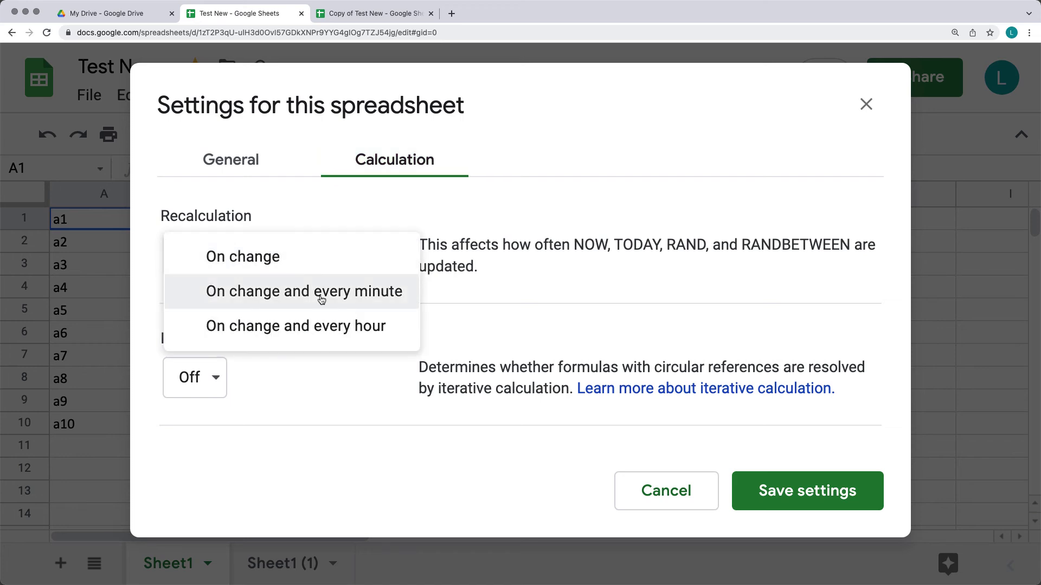
{"action": "left_click", "coordinate": [446, 196]}
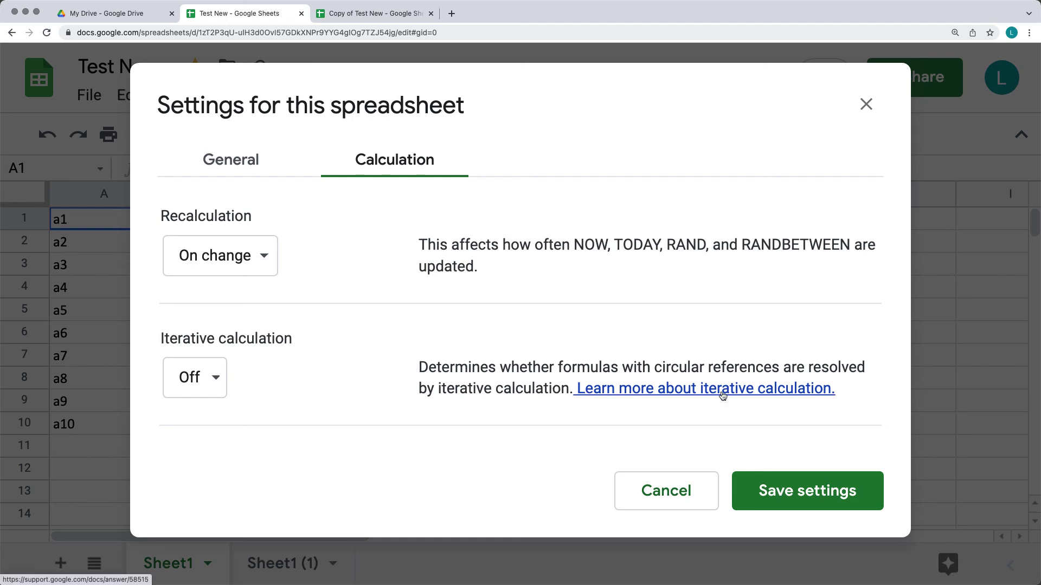
{"action": "left_click", "coordinate": [194, 384]}
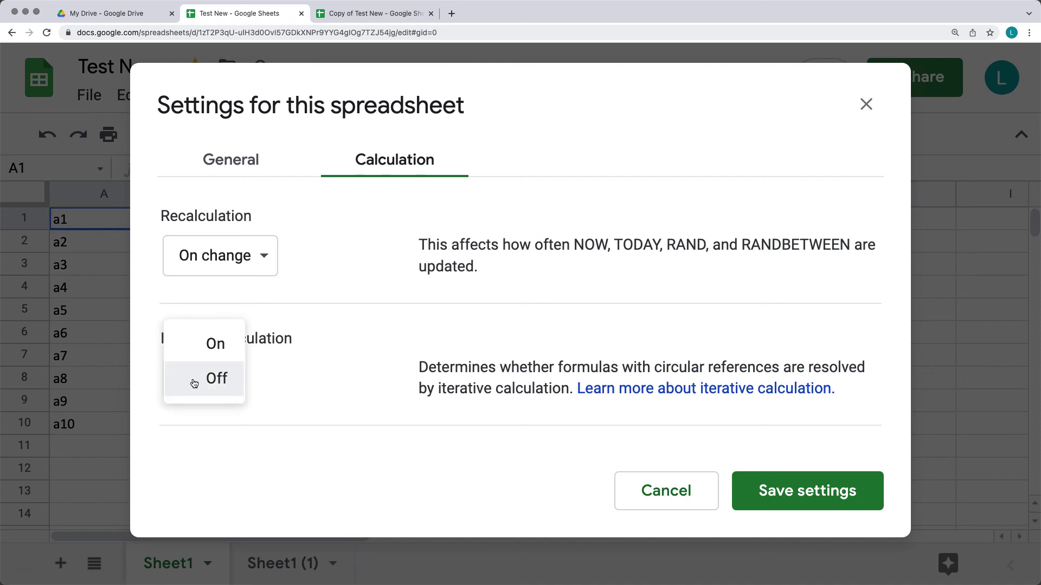
{"action": "left_click", "coordinate": [422, 348]}
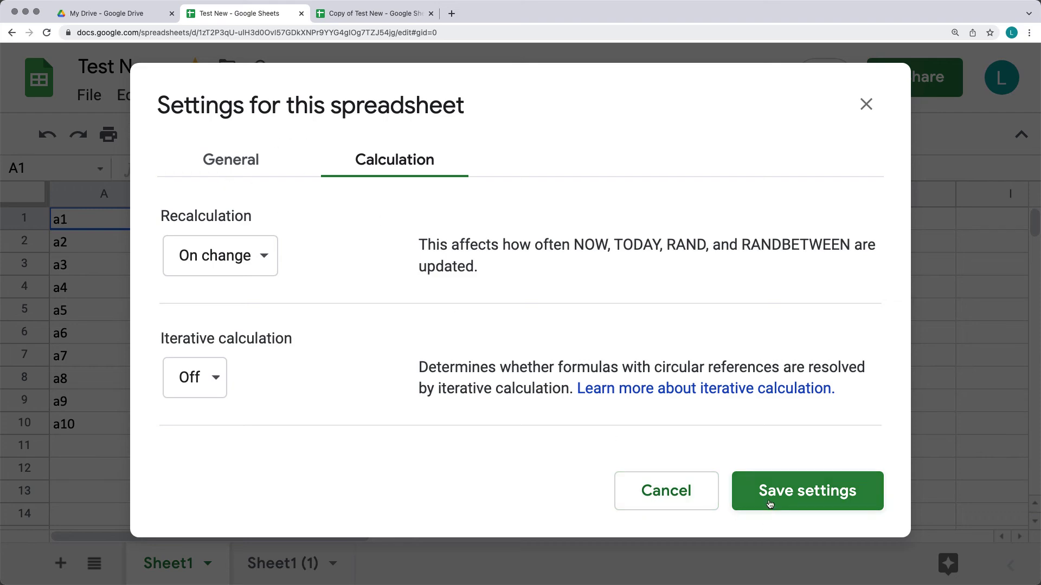
{"action": "left_click", "coordinate": [696, 491]}
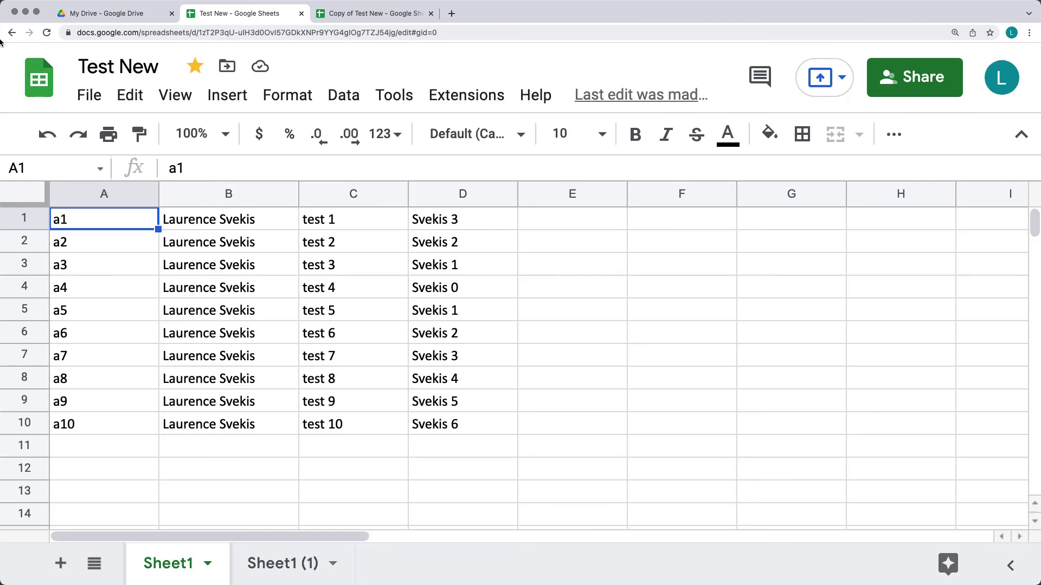
Step: Examine the Share and Email options among the Test New spreadsheet's file commands
{"action": "left_click", "coordinate": [88, 96]}
{"action": "mouse_move", "coordinate": [214, 425]}
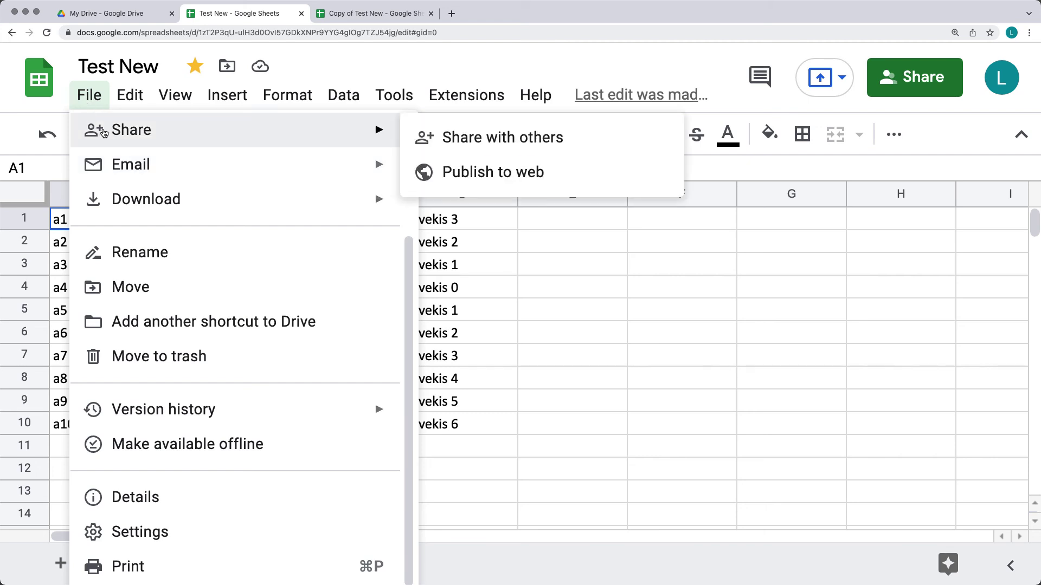
{"action": "mouse_move", "coordinate": [107, 165]}
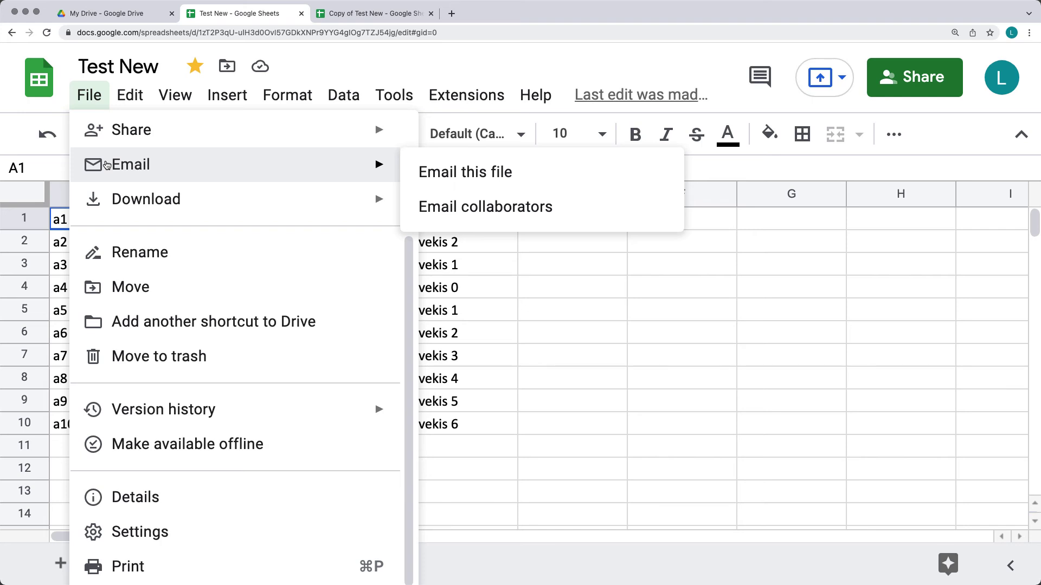
{"action": "mouse_move", "coordinate": [125, 136]}
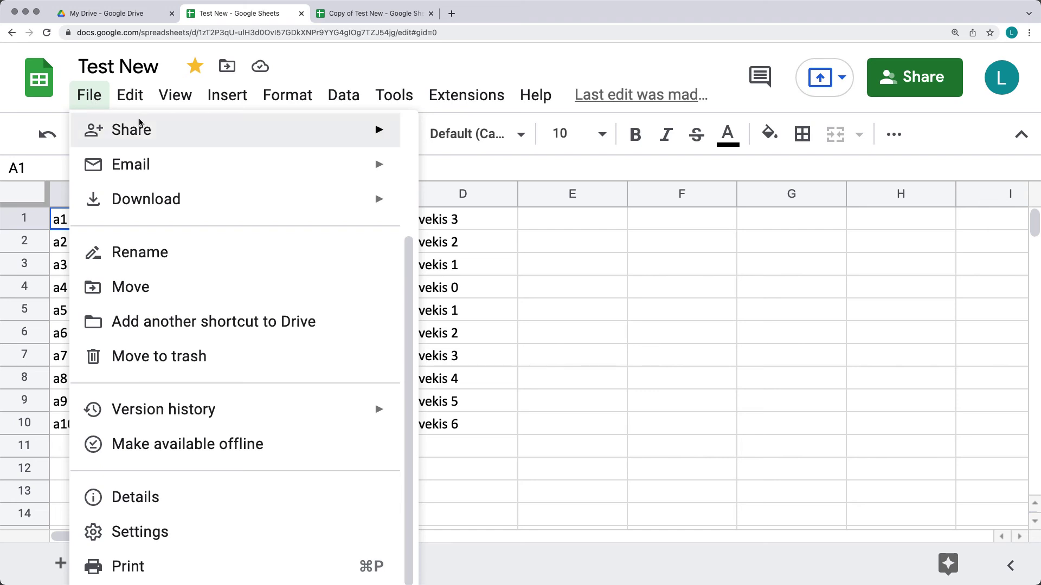
{"action": "left_click", "coordinate": [527, 248]}
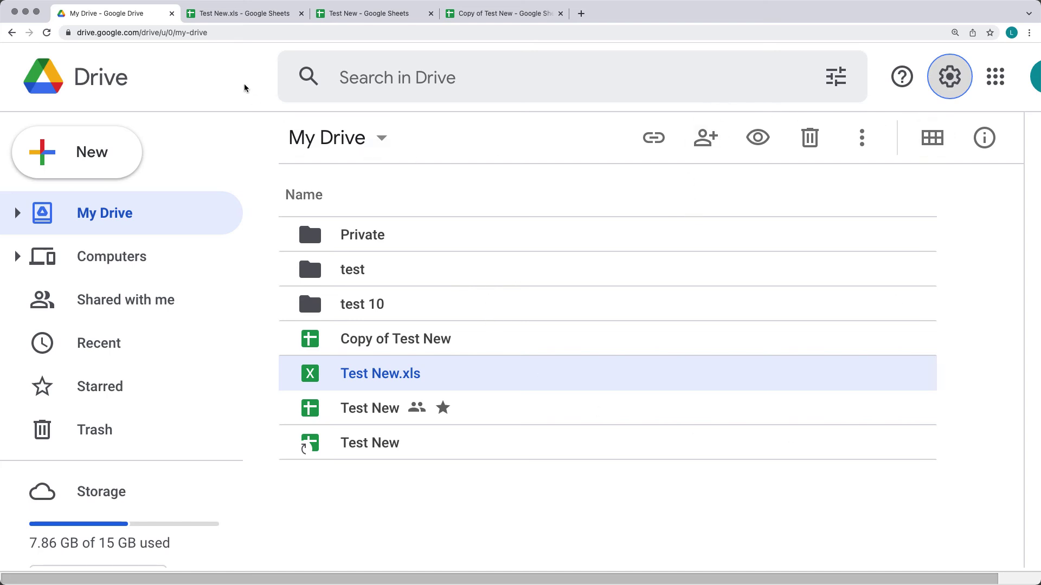
Step: Open the general Drive settings and examine the options for replacing items with shortcuts and converting uploads
{"action": "left_click", "coordinate": [950, 87]}
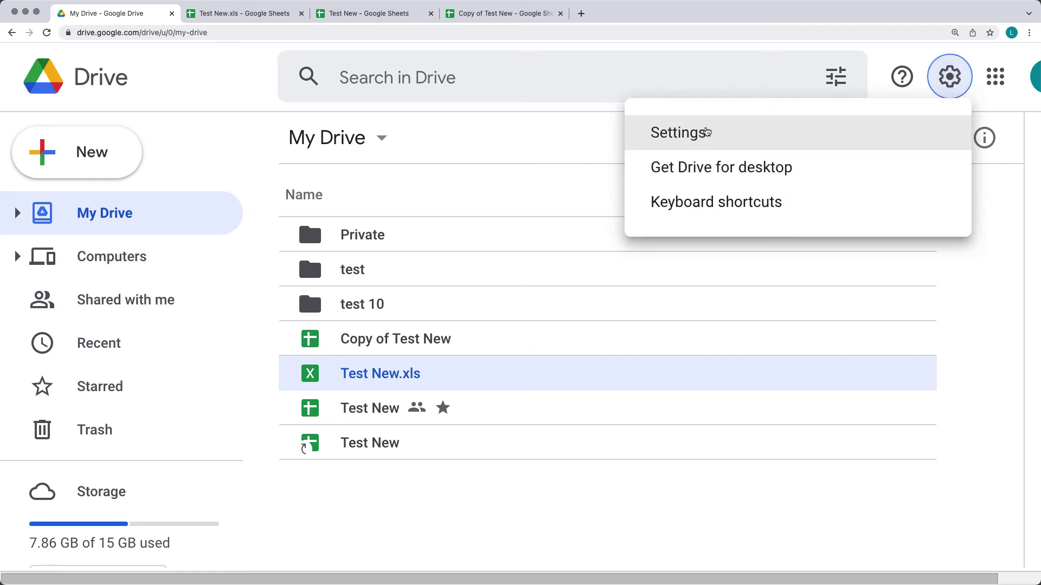
{"action": "left_click", "coordinate": [686, 136]}
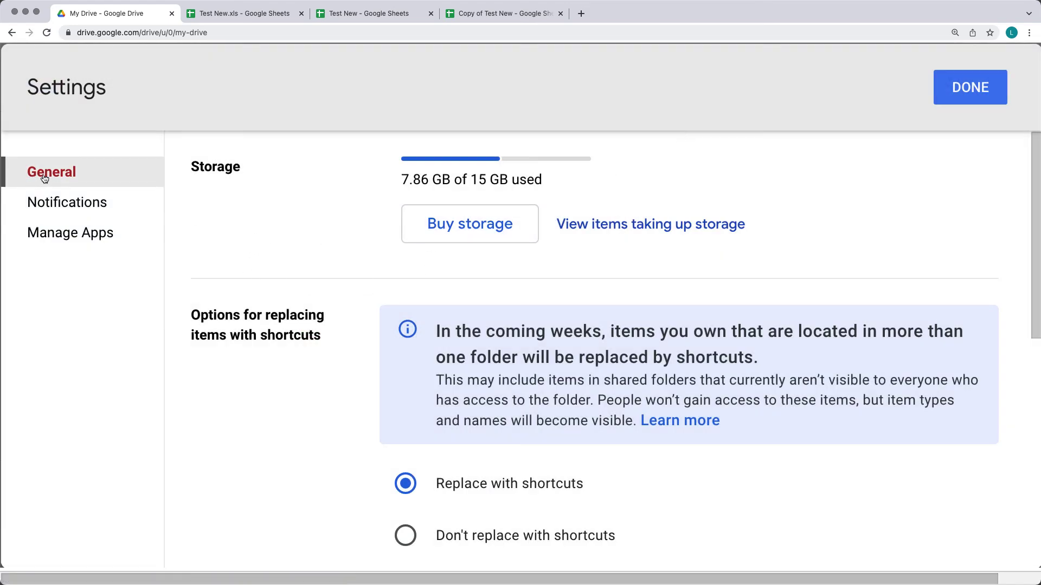
{"action": "scroll", "coordinate": [377, 316], "scroll_direction": "down", "scroll_amount": 3}
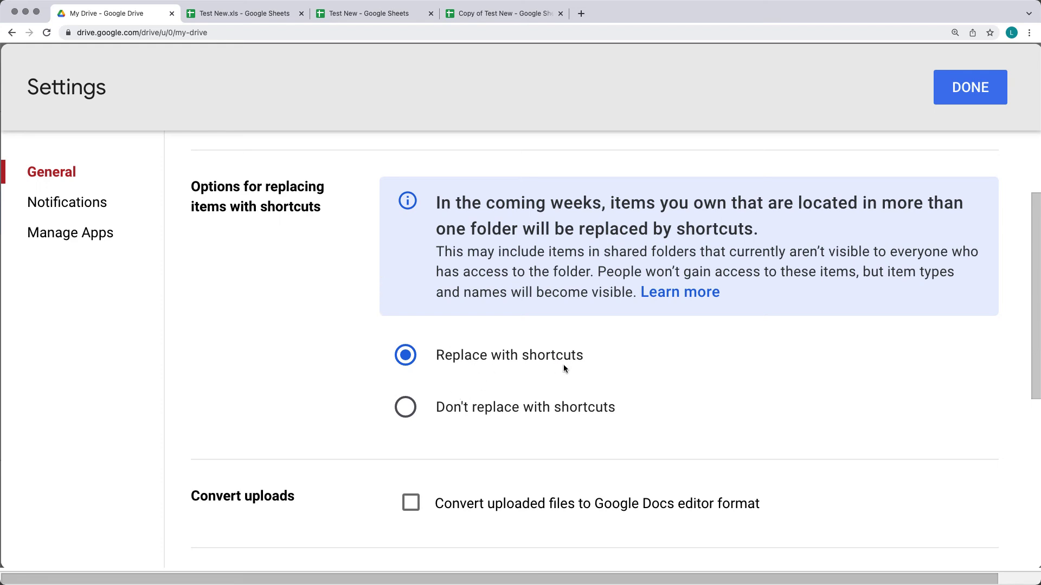
{"action": "scroll", "coordinate": [542, 371], "scroll_direction": "down", "scroll_amount": 1}
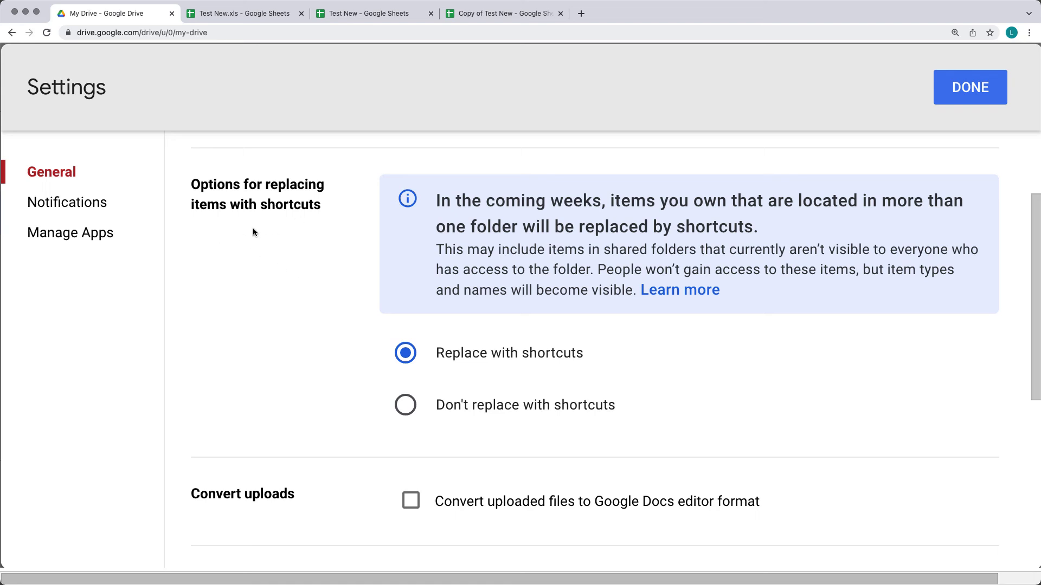
{"action": "scroll", "coordinate": [395, 259], "scroll_direction": "down", "scroll_amount": 2}
{"action": "scroll", "coordinate": [307, 364], "scroll_direction": "down", "scroll_amount": 2}
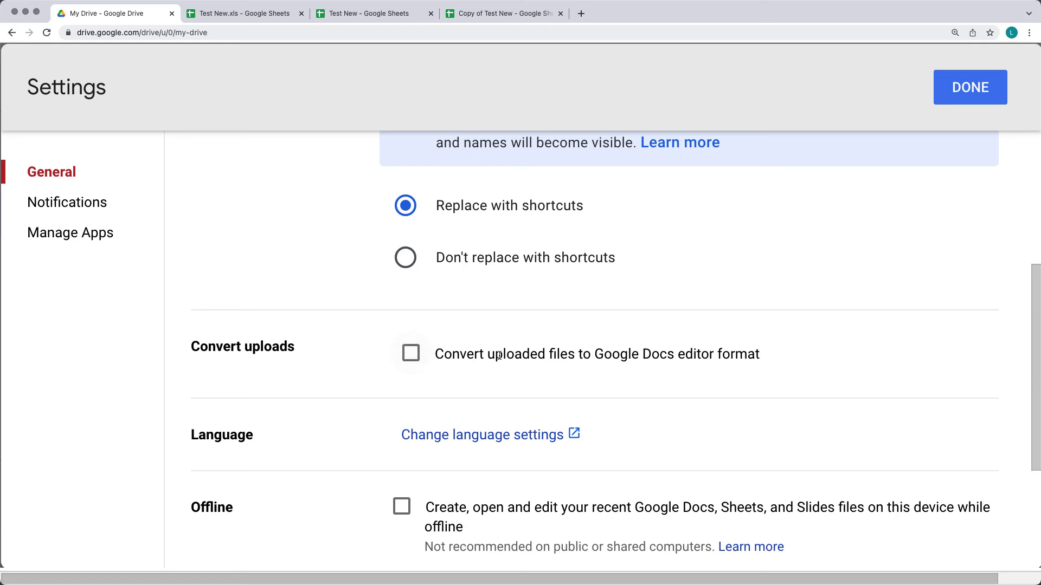
Step: Examine the language, offline, density and suggestions settings, and close the Drive settings
{"action": "scroll", "coordinate": [349, 353], "scroll_direction": "down", "scroll_amount": 5}
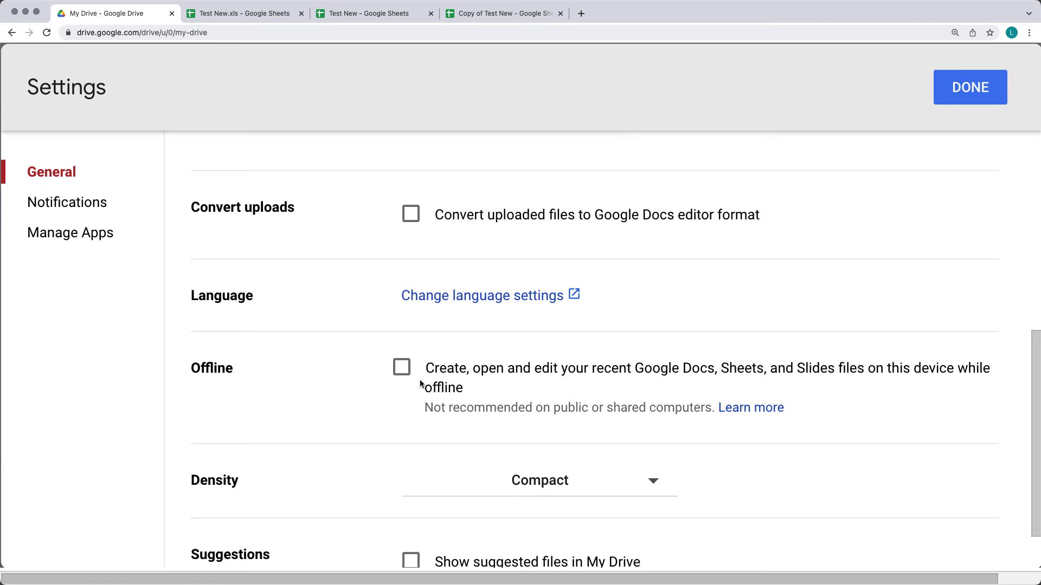
{"action": "scroll", "coordinate": [419, 383], "scroll_direction": "down", "scroll_amount": 2}
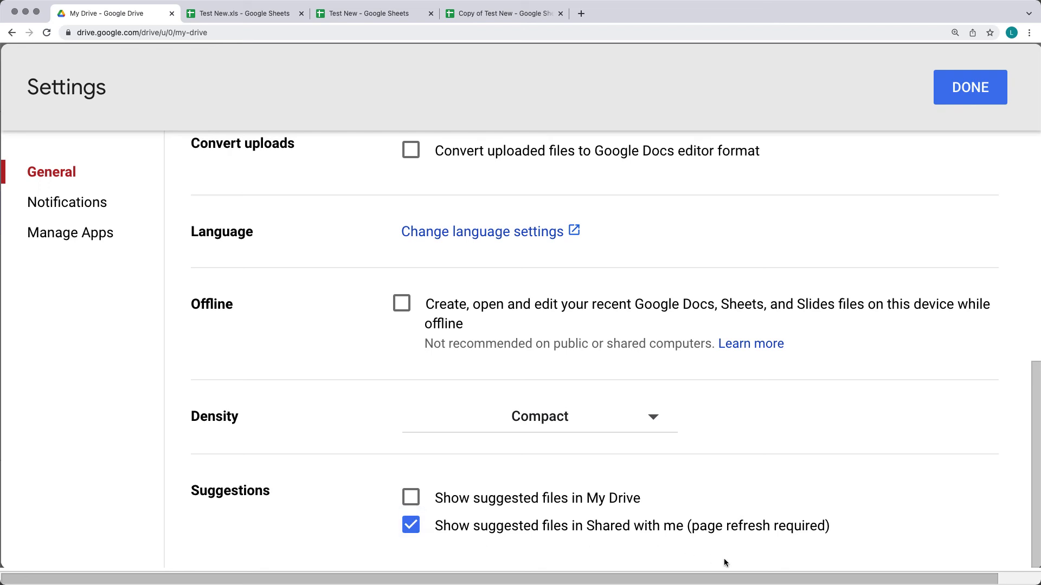
{"action": "left_click", "coordinate": [532, 417]}
{"action": "left_click", "coordinate": [291, 427]}
{"action": "left_click", "coordinate": [965, 89]}
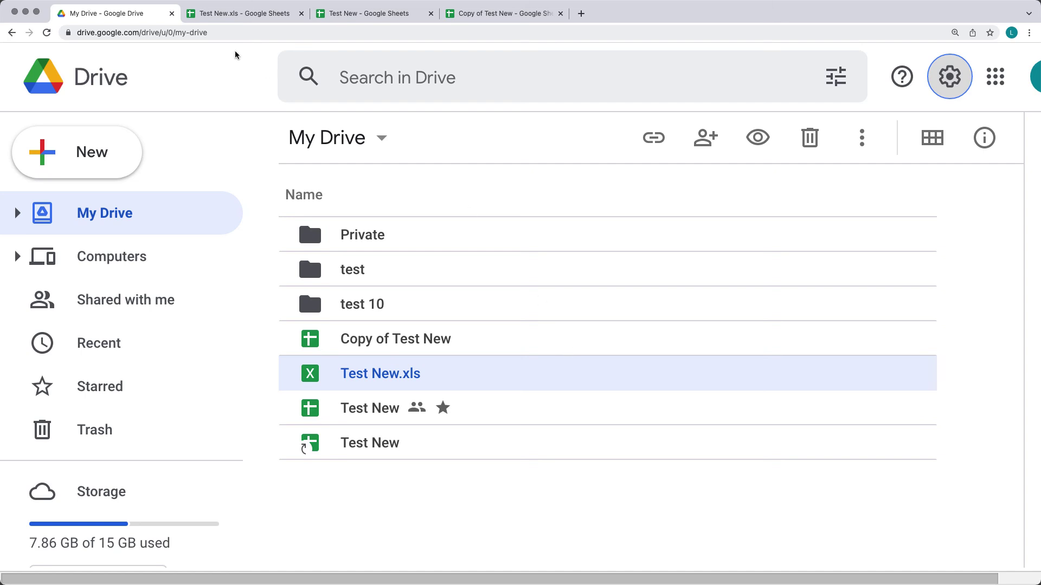
Step: View the open Test New.xls spreadsheet and return to My Drive
{"action": "left_click", "coordinate": [363, 13]}
{"action": "left_click", "coordinate": [257, 16]}
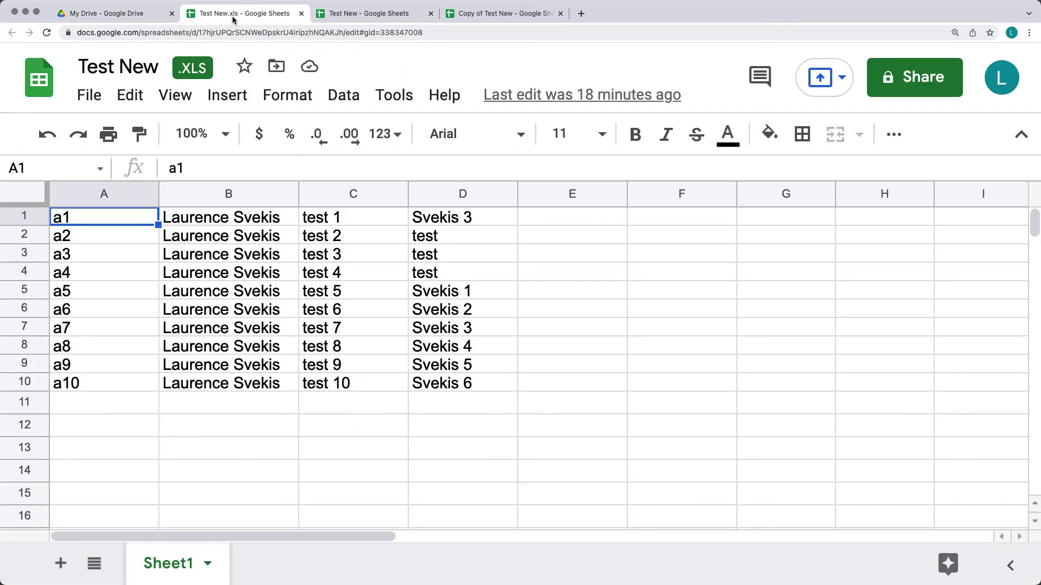
{"action": "left_click", "coordinate": [116, 16]}
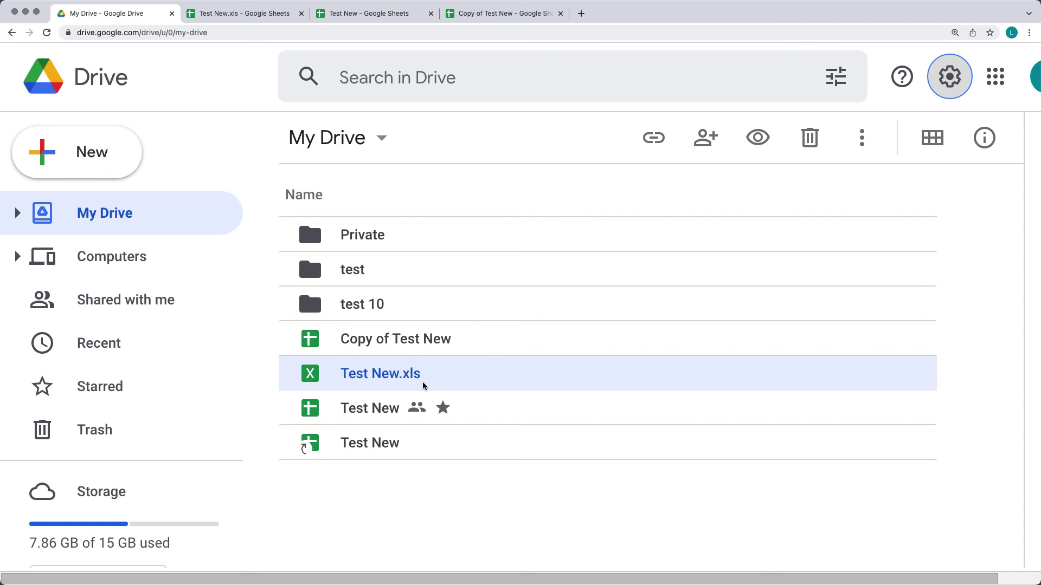
Step: Rename the shared, starred Test New spreadsheet in My Drive as Test New (MAIN) and dismiss the notification
{"action": "left_click", "coordinate": [350, 411]}
{"action": "right_click", "coordinate": [348, 410]}
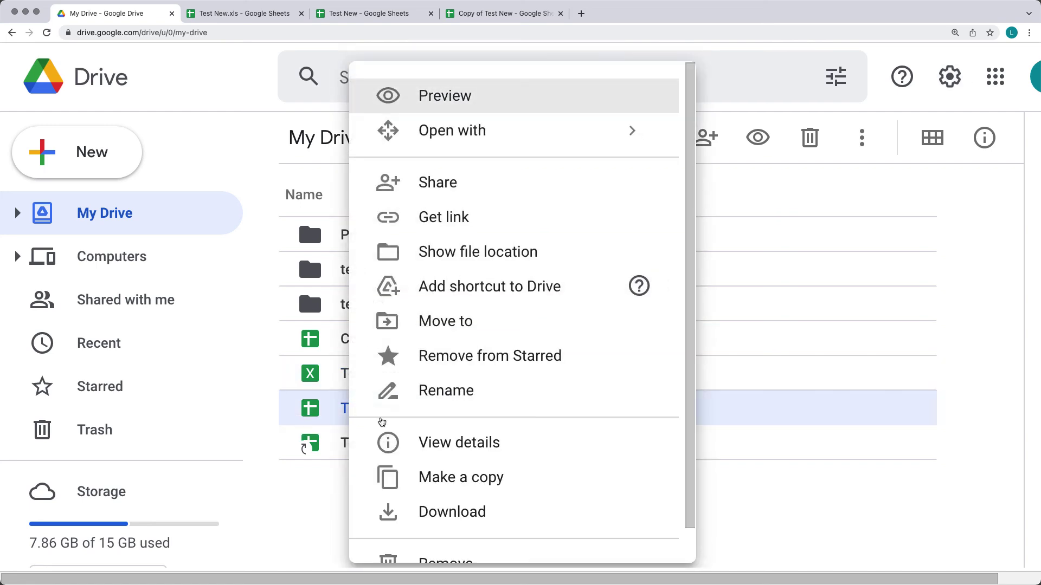
{"action": "left_click", "coordinate": [431, 391]}
{"action": "left_click", "coordinate": [415, 314]}
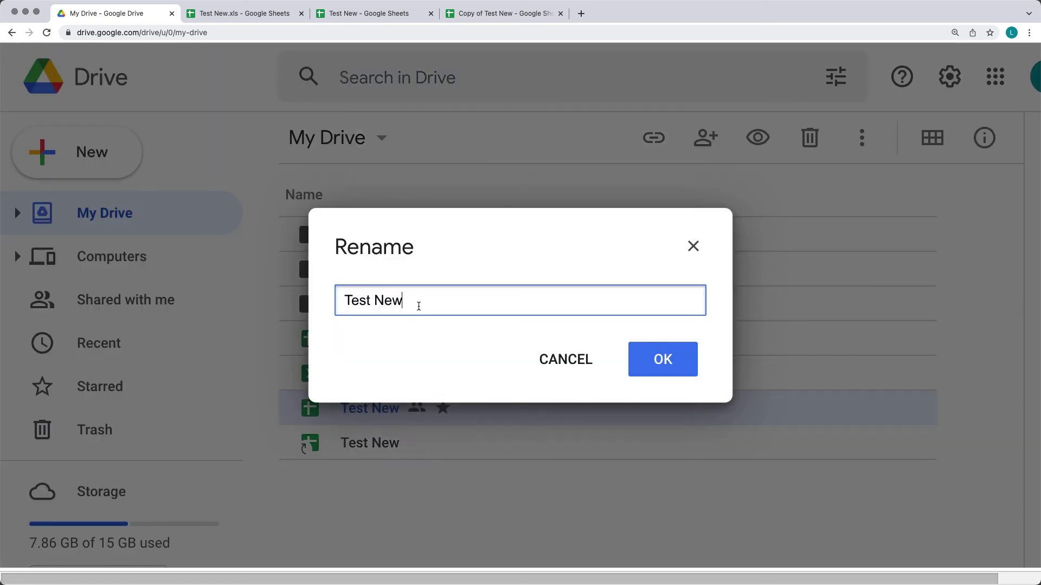
{"action": "type", "text": "9"}
{"action": "key", "text": "BackSpace"}
{"action": "type", "text": "(MAIN)"}
{"action": "left_click", "coordinate": [661, 360]}
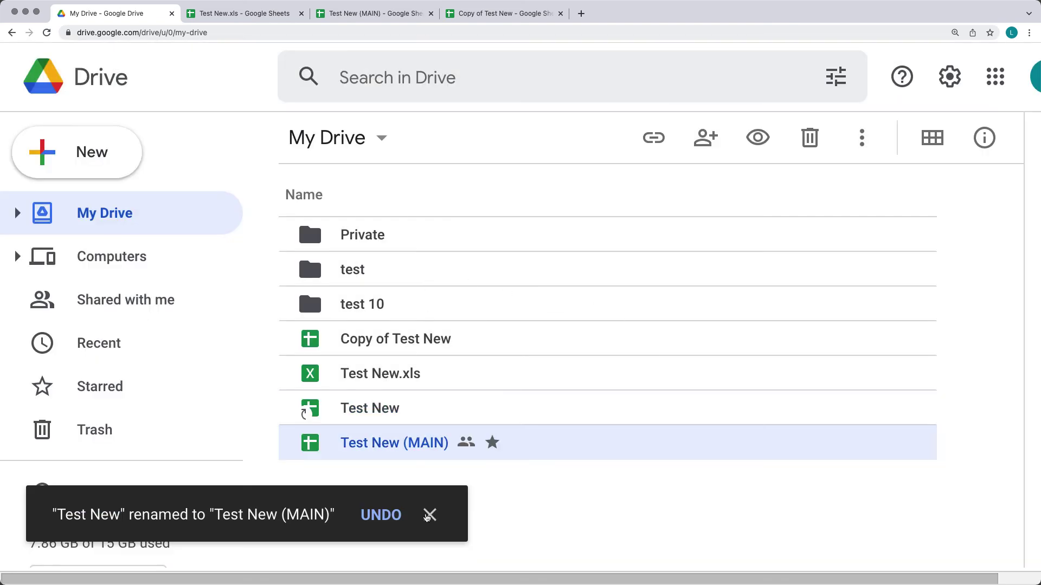
{"action": "left_click", "coordinate": [429, 515]}
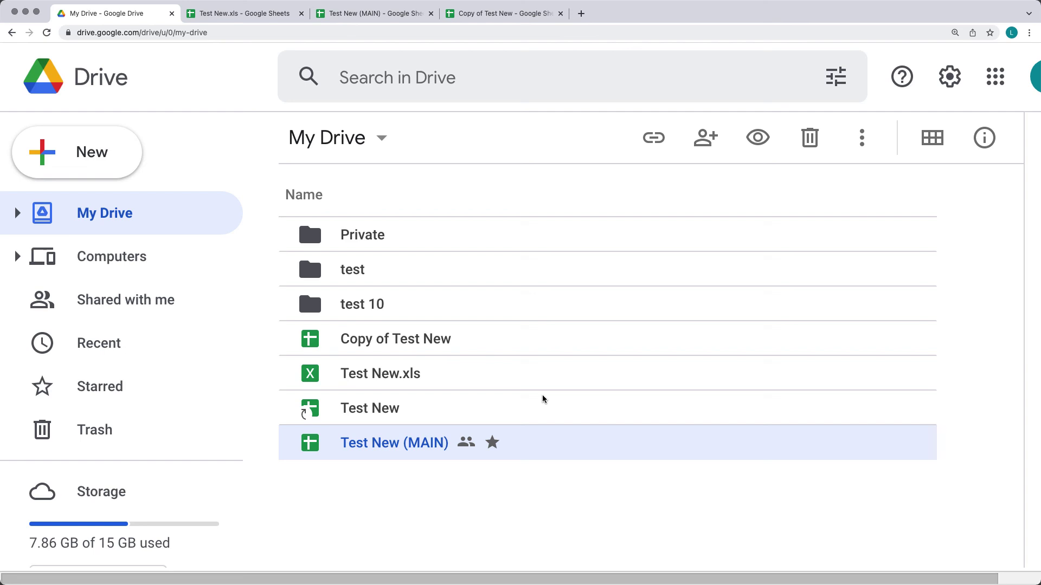
Step: Remove the Copy of Test New spreadsheet from My Drive
{"action": "left_click", "coordinate": [375, 343]}
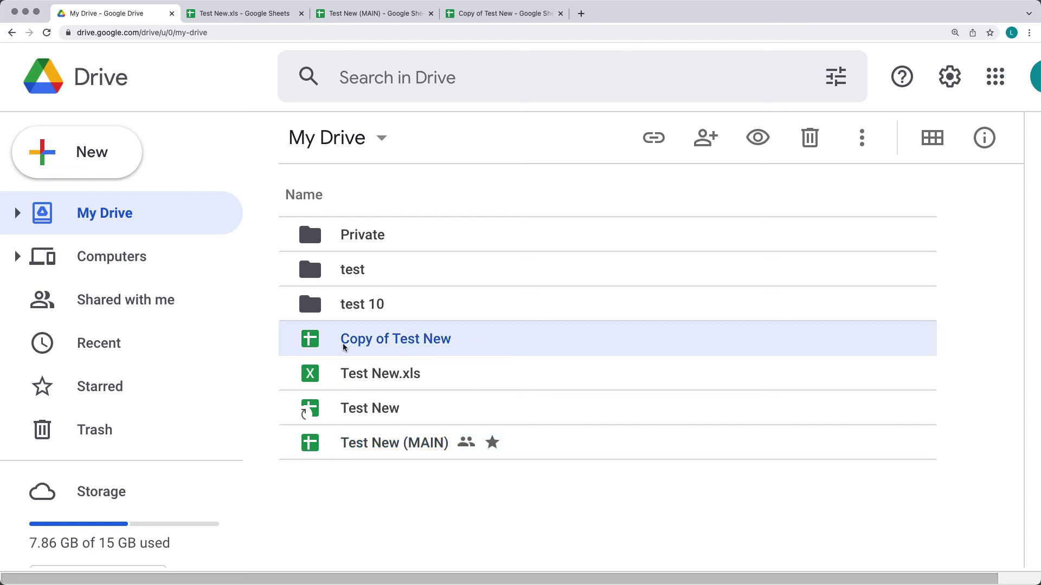
{"action": "right_click", "coordinate": [375, 340]}
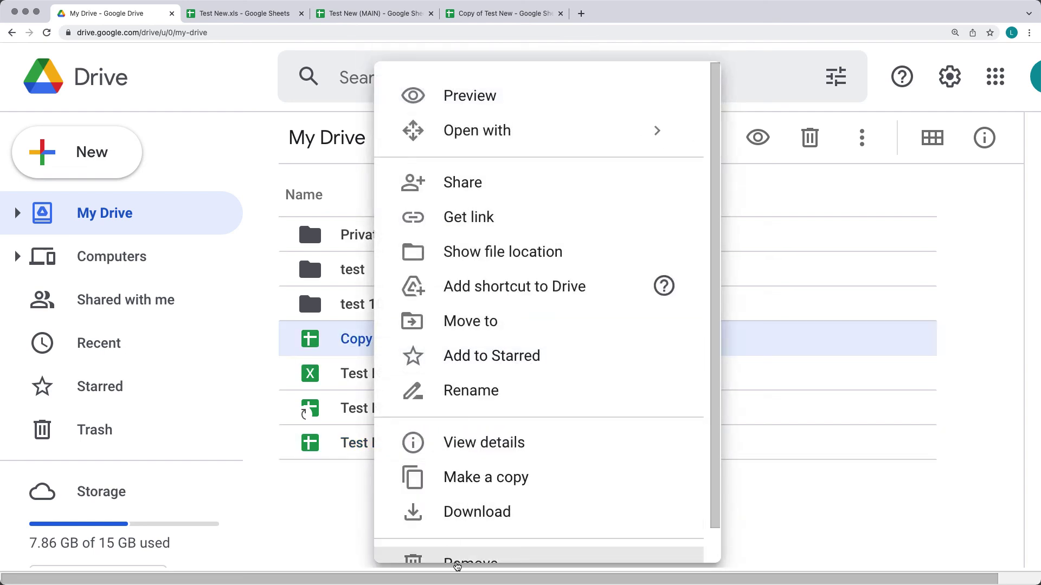
{"action": "left_click", "coordinate": [496, 525]}
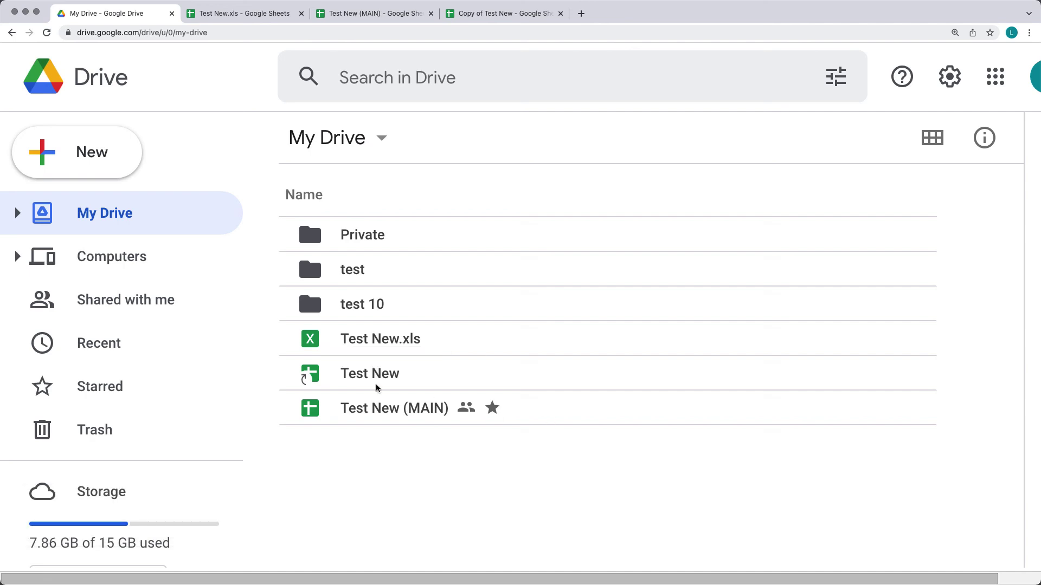
Step: Remove the Test New shortcut from My Drive
{"action": "left_click", "coordinate": [346, 378]}
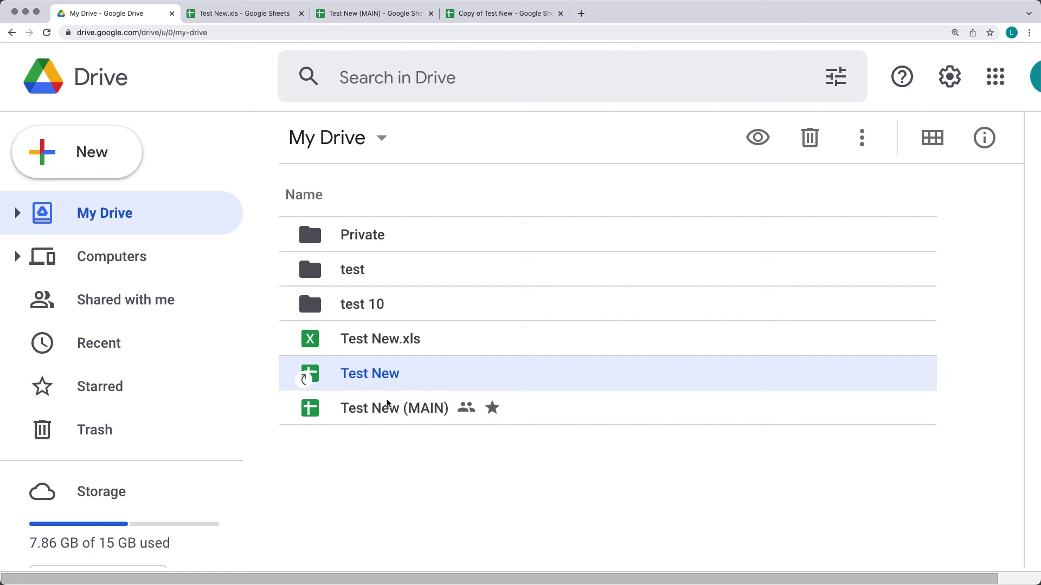
{"action": "right_click", "coordinate": [343, 379]}
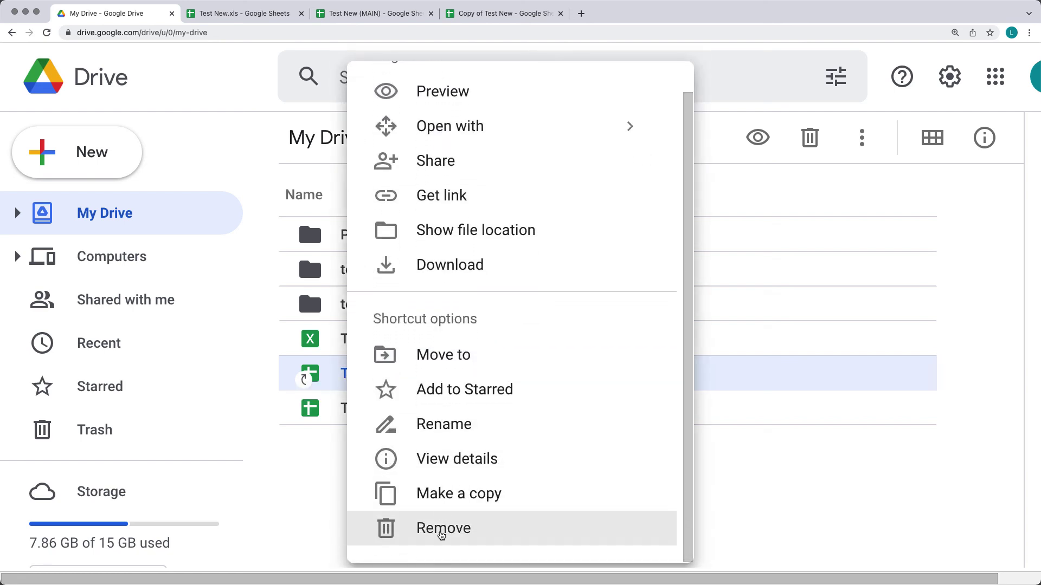
{"action": "left_click", "coordinate": [442, 536]}
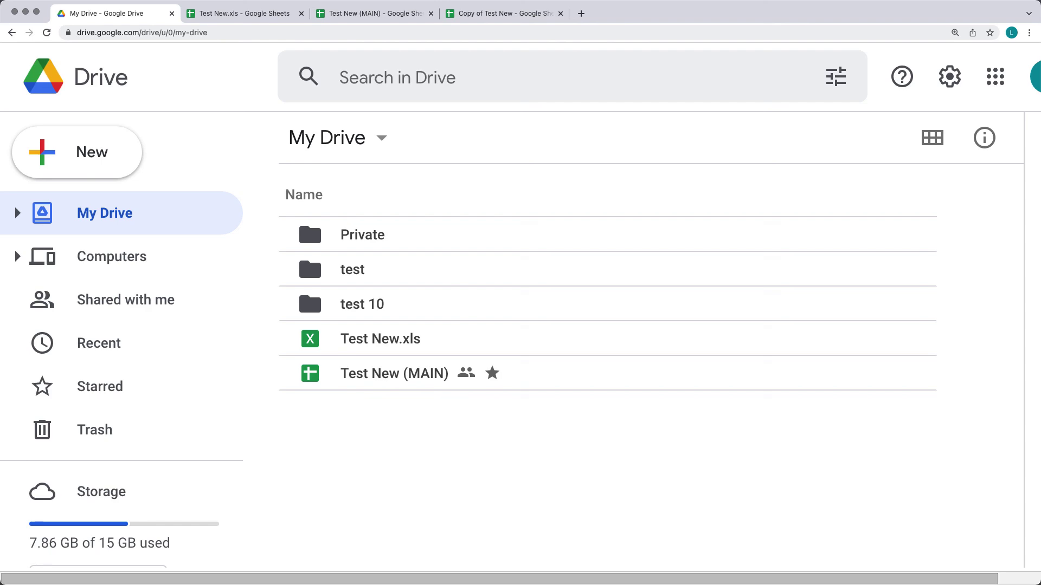
Step: Save the open Test New.xls workbook as a Google Sheets file
{"action": "left_click", "coordinate": [359, 16]}
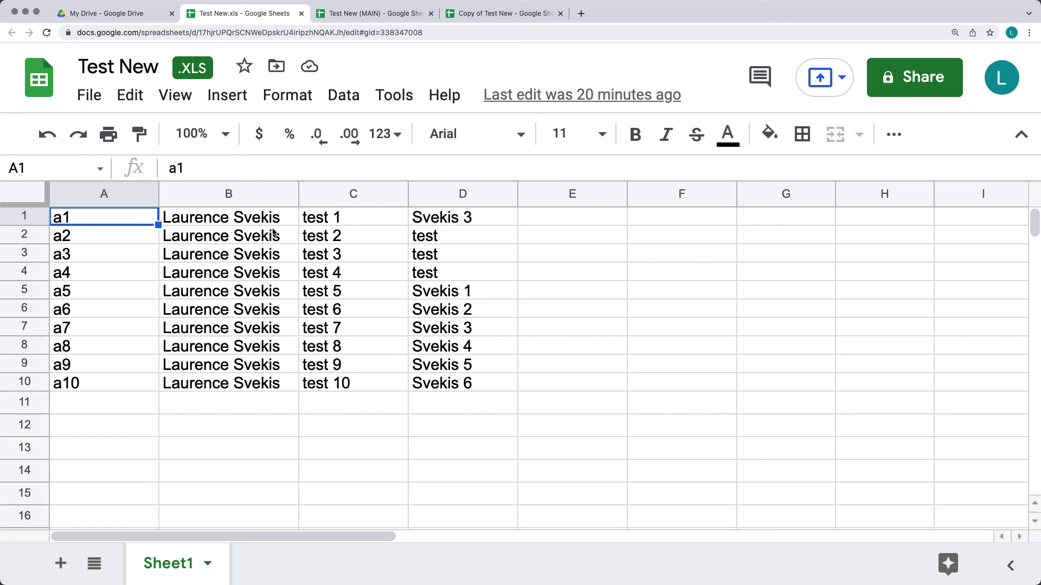
{"action": "left_click", "coordinate": [96, 100]}
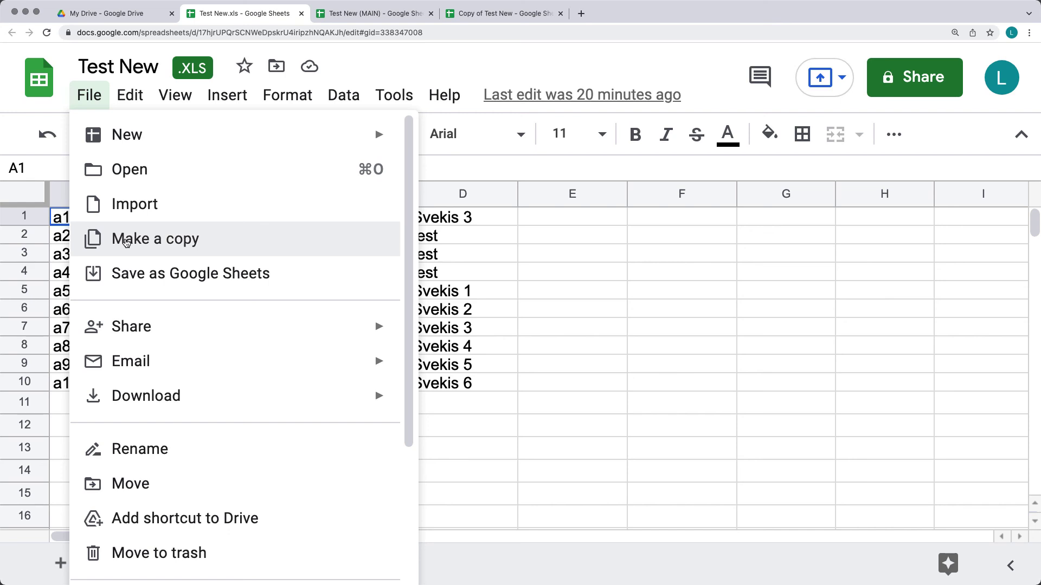
{"action": "left_click", "coordinate": [120, 282]}
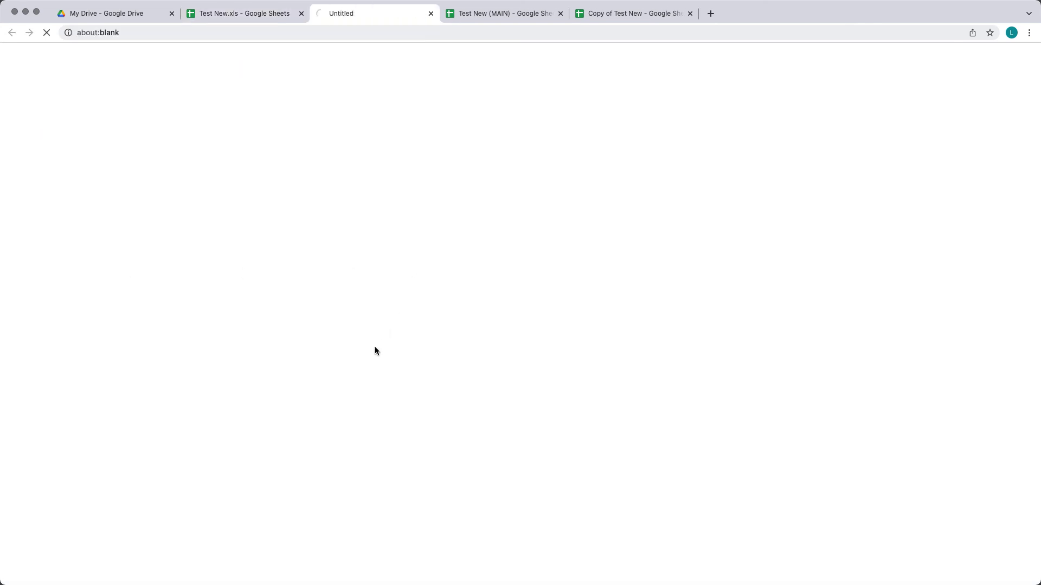
Step: Compare Test New.xls with the converted Test New spreadsheet, and check both files' entries in My Drive
{"action": "left_click", "coordinate": [97, 14]}
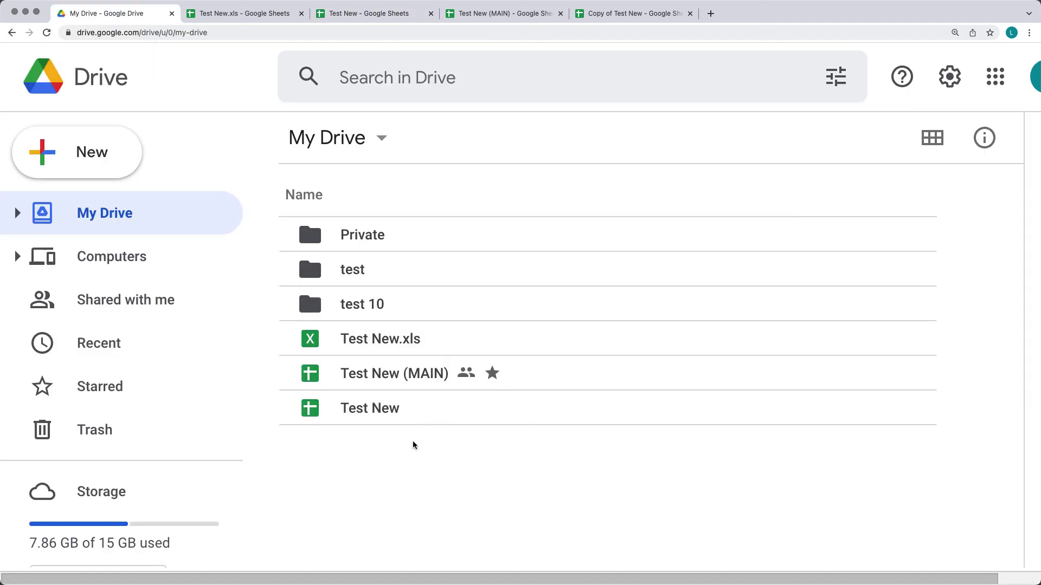
{"action": "left_click", "coordinate": [243, 13]}
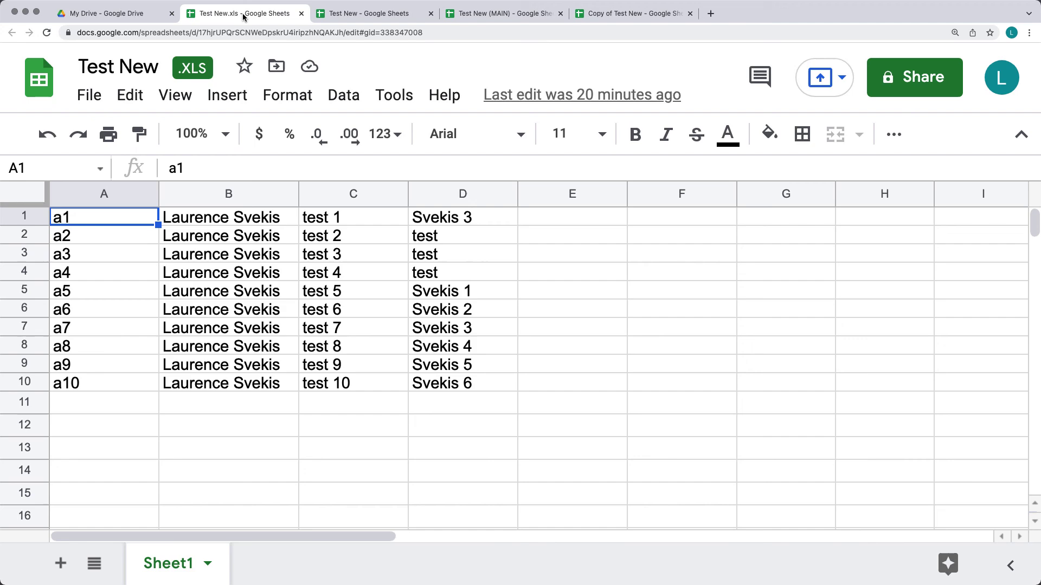
{"action": "left_click", "coordinate": [368, 15]}
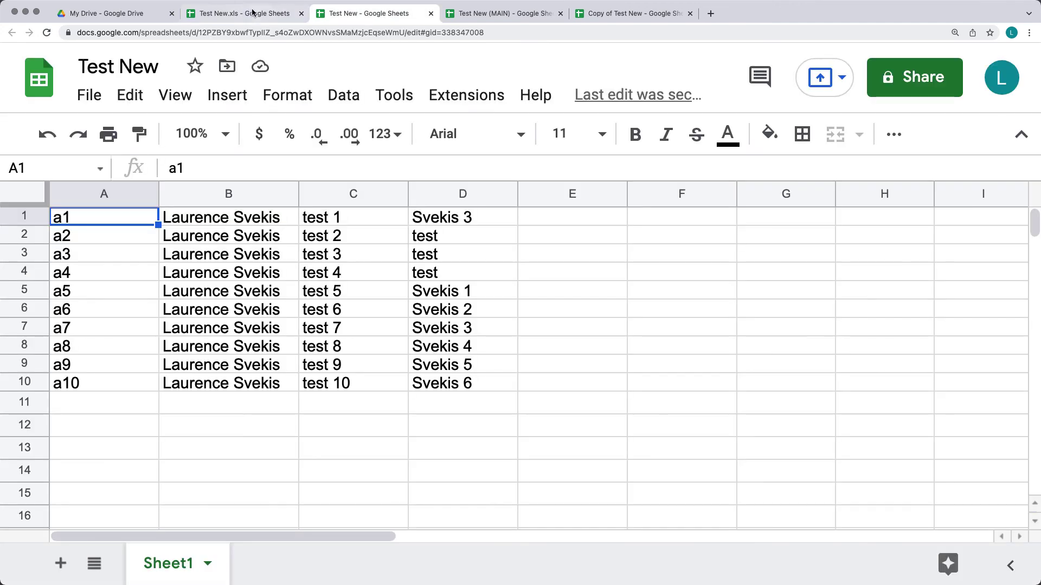
{"action": "key", "text": "ctrl+shift+Tab"}
{"action": "left_click", "coordinate": [370, 15]}
{"action": "left_click", "coordinate": [68, 16]}
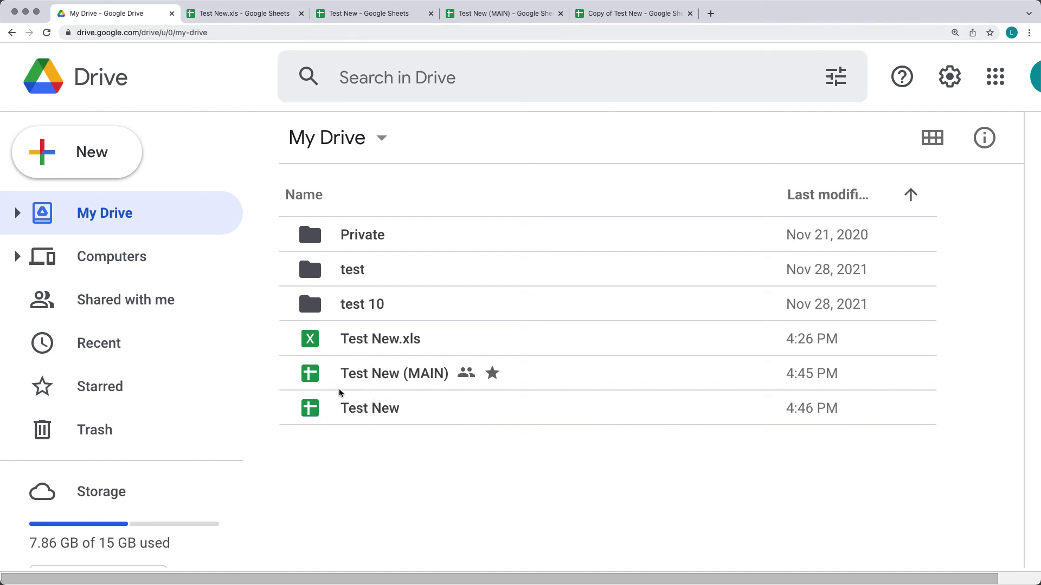
{"action": "left_click", "coordinate": [235, 14]}
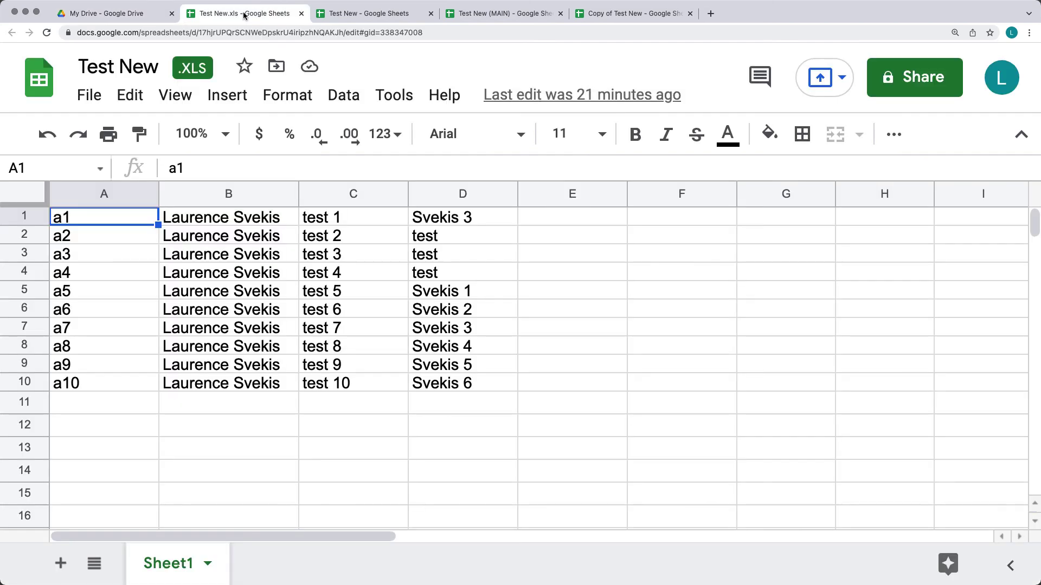
{"action": "left_click", "coordinate": [129, 15]}
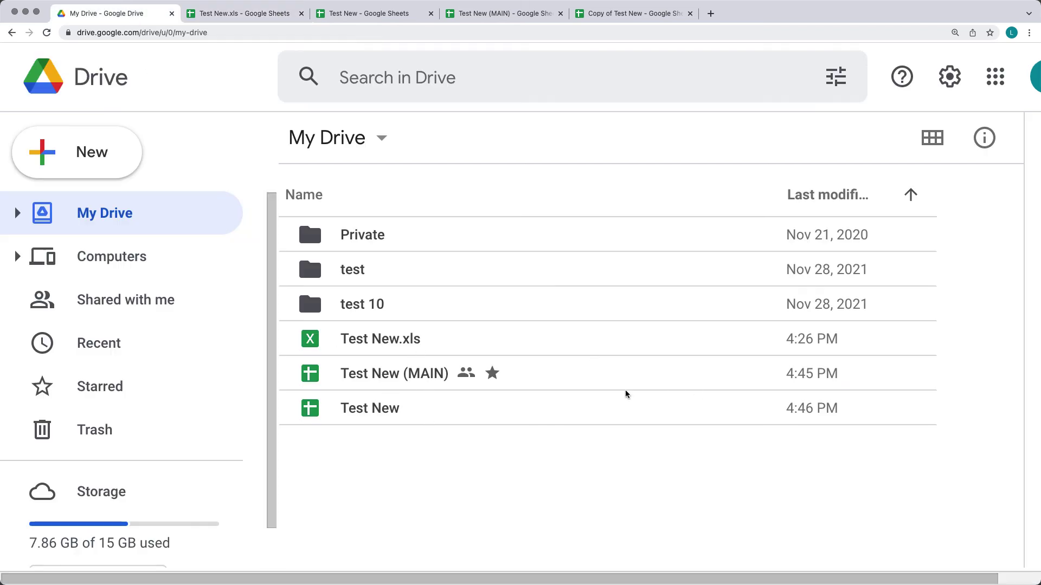